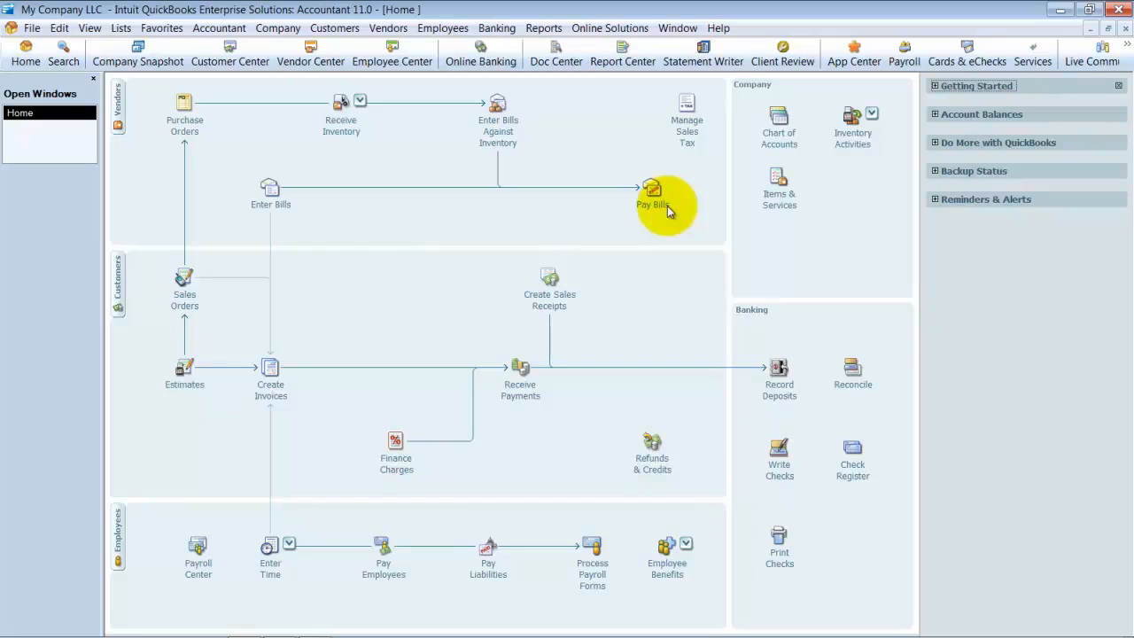
# - Open the standard Balance Sheet report and set its as-of date to 10/31/2011
pyautogui.click(544, 28)
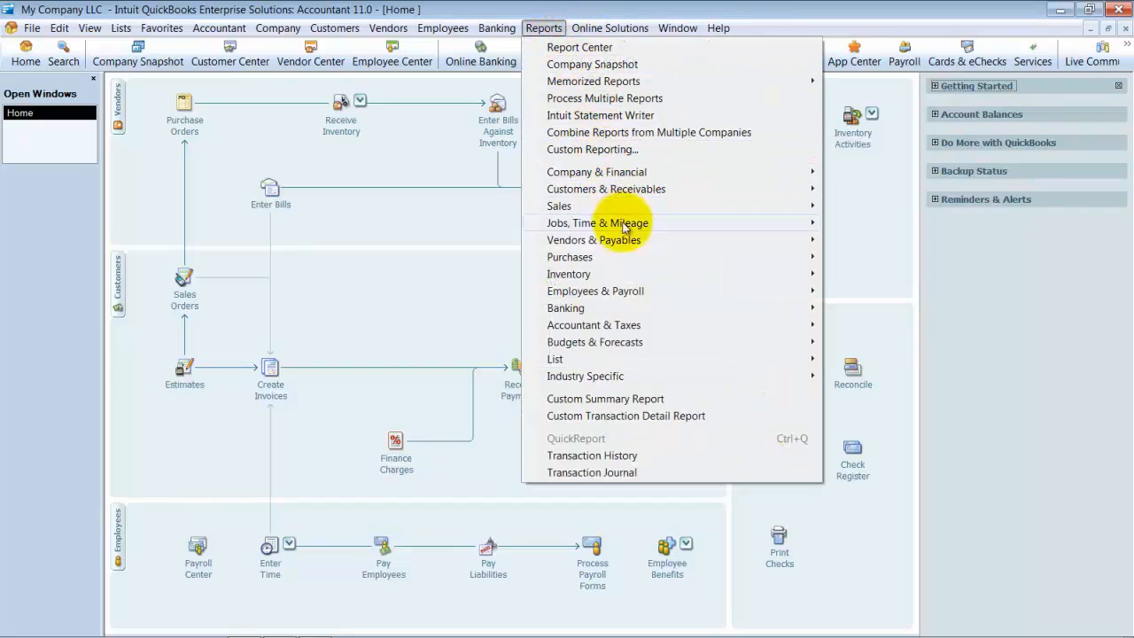
pyautogui.moveTo(739, 170)
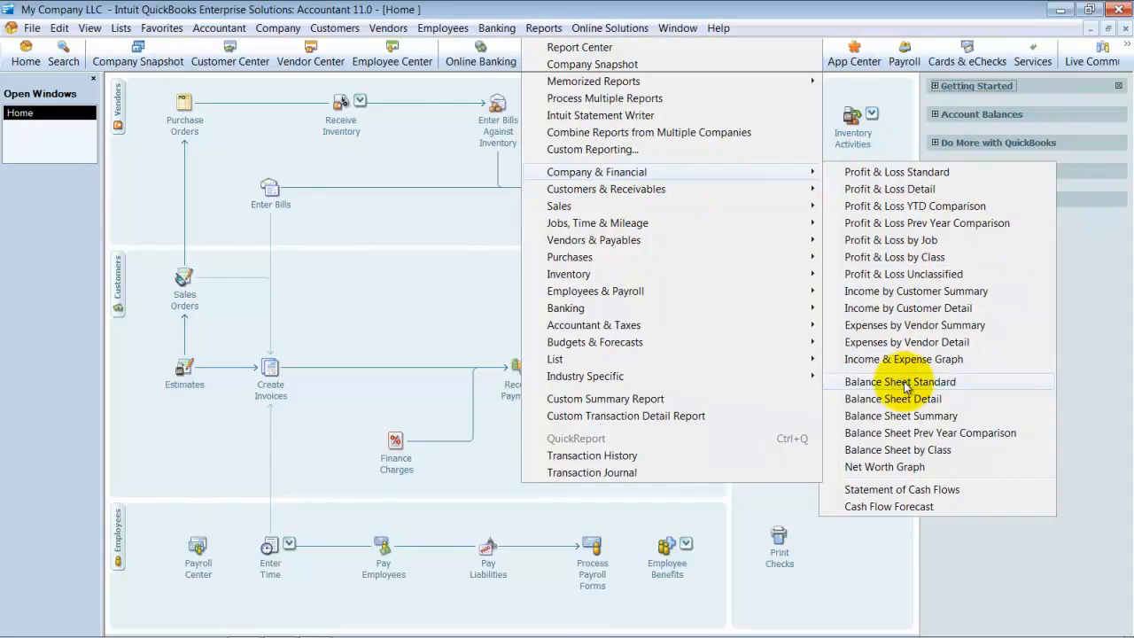
pyautogui.click(900, 382)
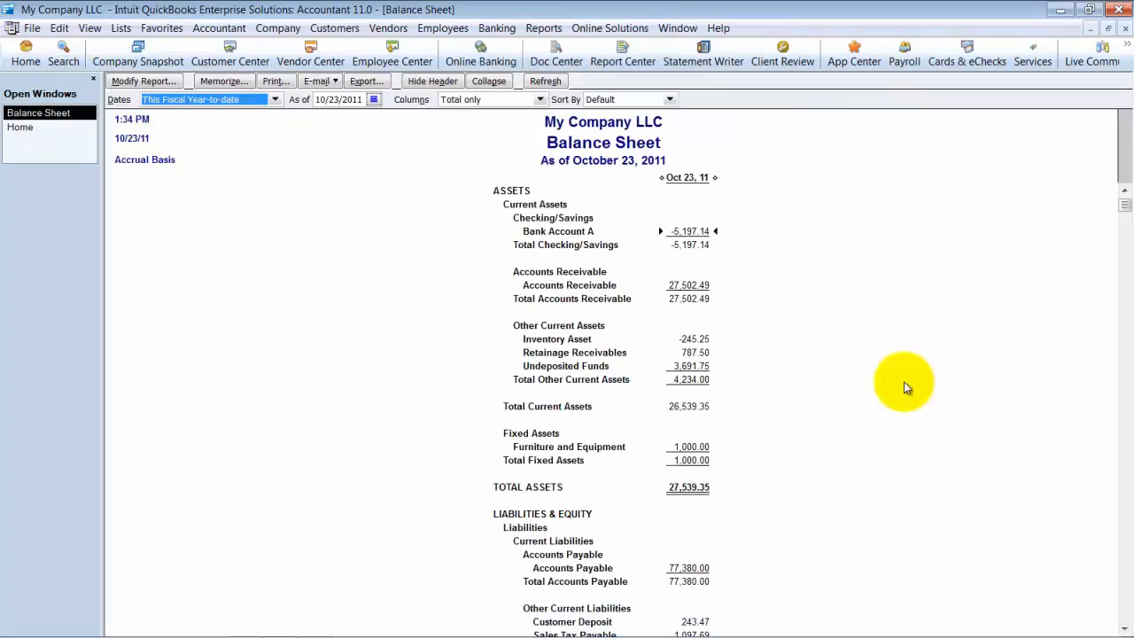
pyautogui.click(373, 99)
pyautogui.click(347, 206)
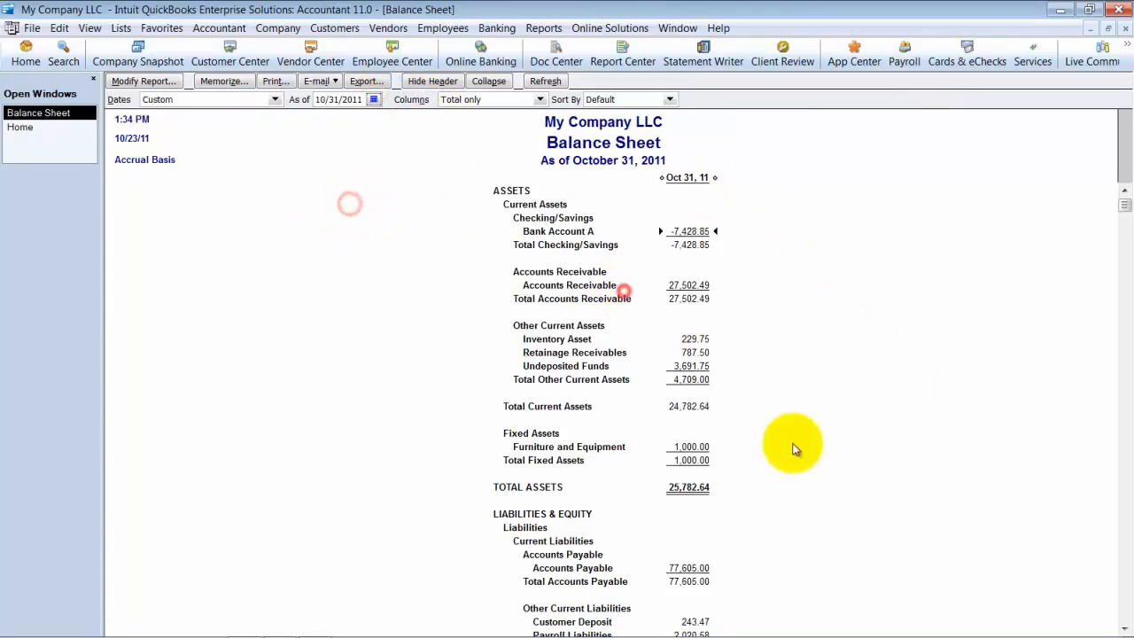
pyautogui.moveTo(716, 178); pyautogui.dragTo(680, 179)
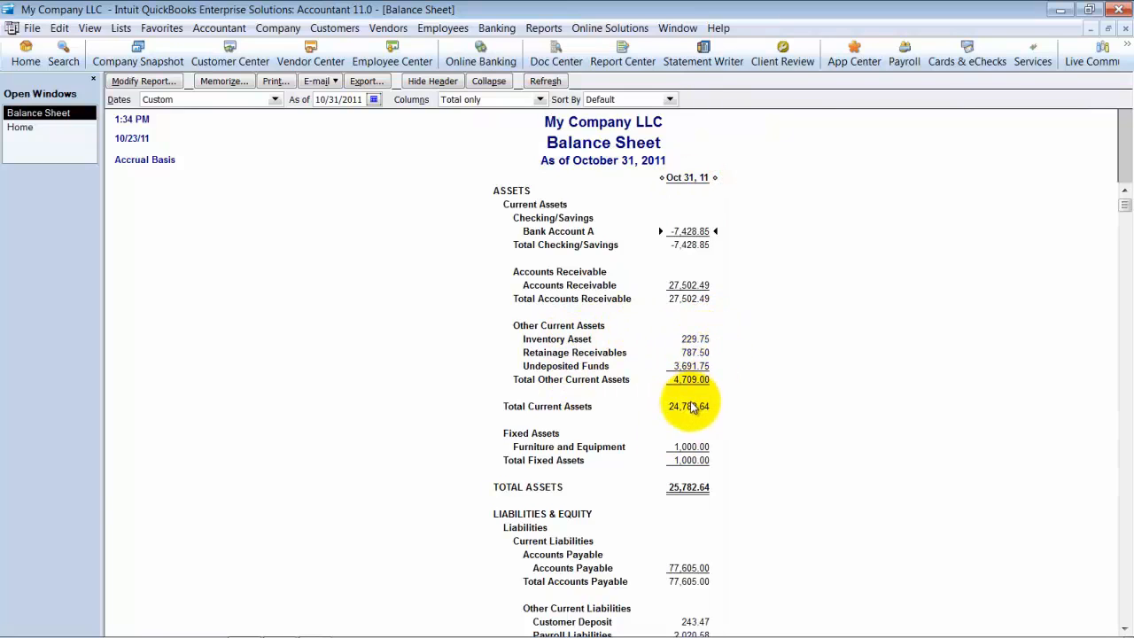
# - Open the Inventory Valuation Summary report dated 10/31/2011 and select its total row
pyautogui.click(543, 29)
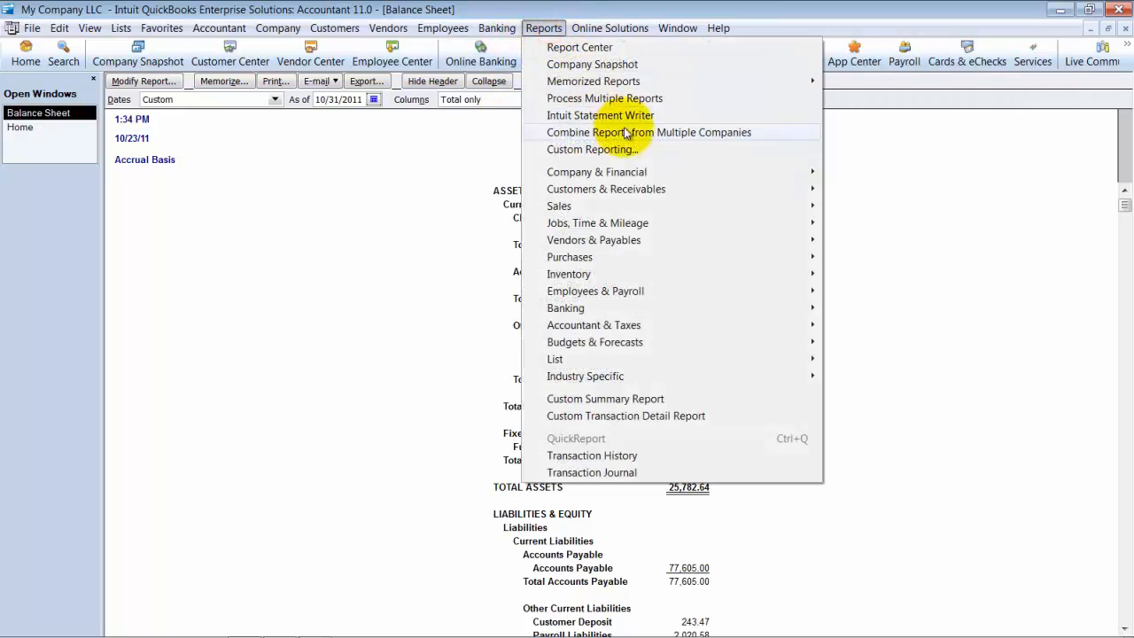
pyautogui.moveTo(681, 274)
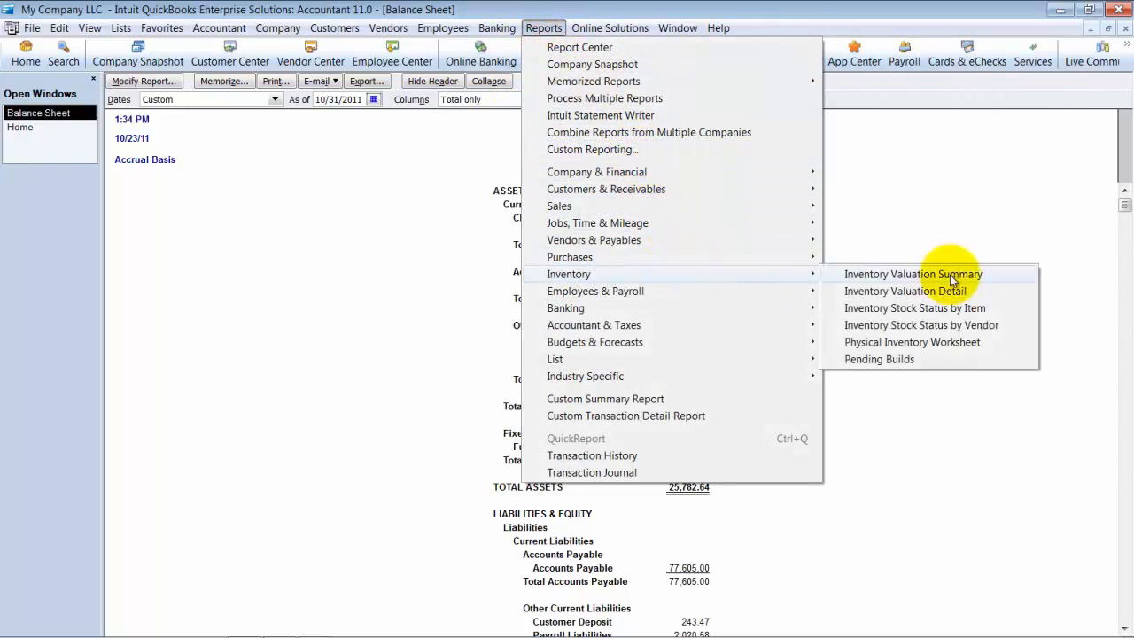
pyautogui.click(949, 274)
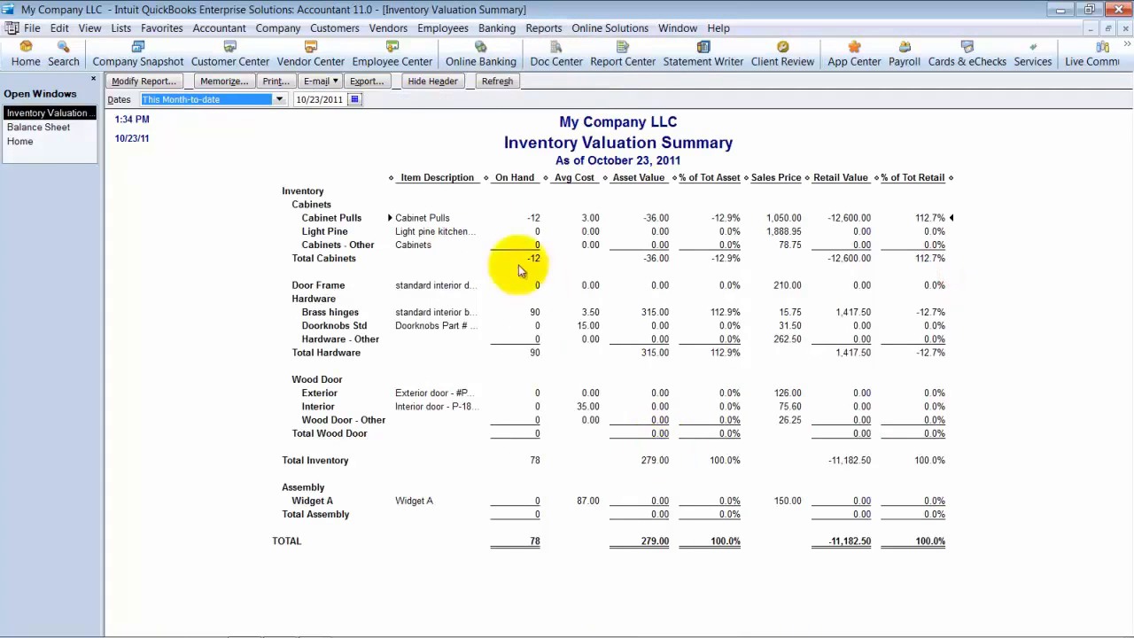
pyautogui.click(355, 100)
pyautogui.click(328, 207)
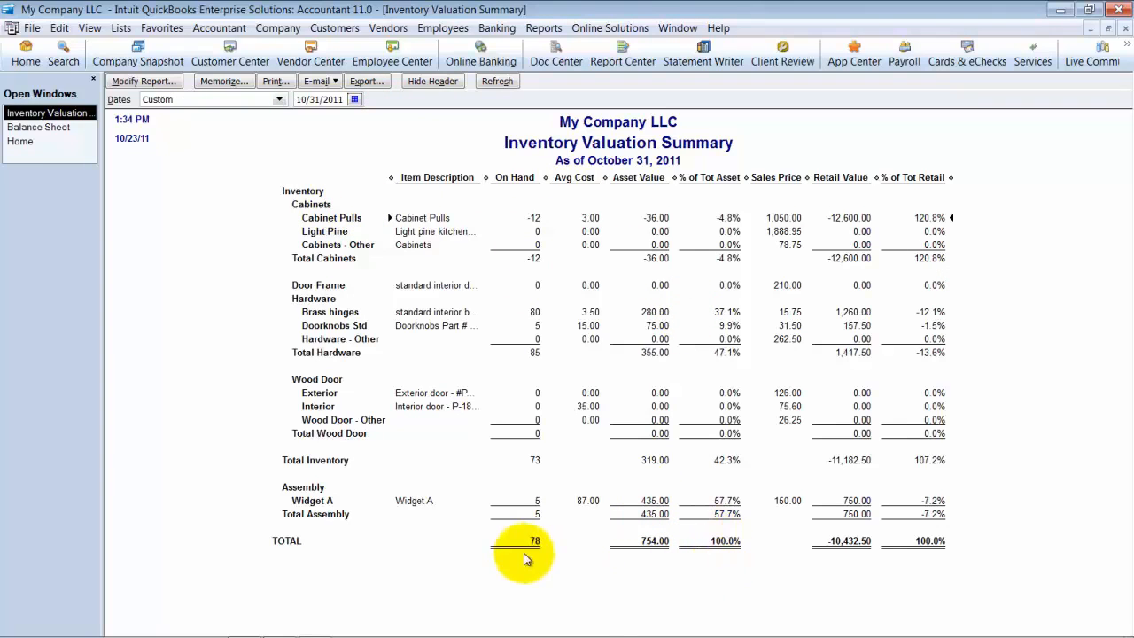
pyautogui.click(653, 548)
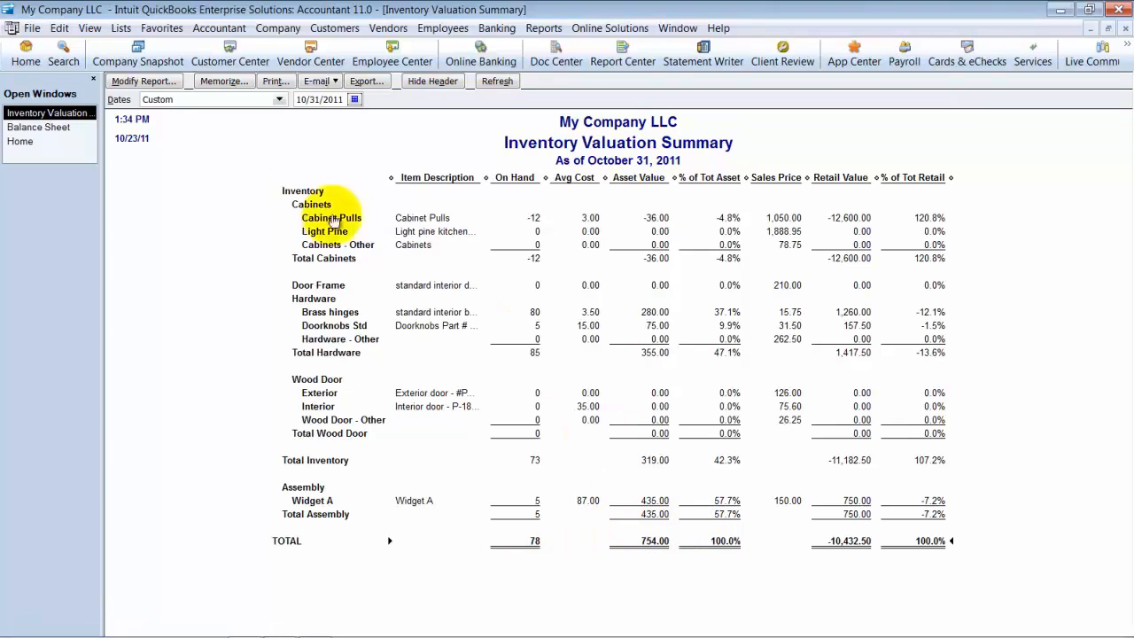
# - Compare the Inventory Asset balance on the Balance Sheet with the total asset value in the Inventory Valuation Summary
pyautogui.click(29, 128)
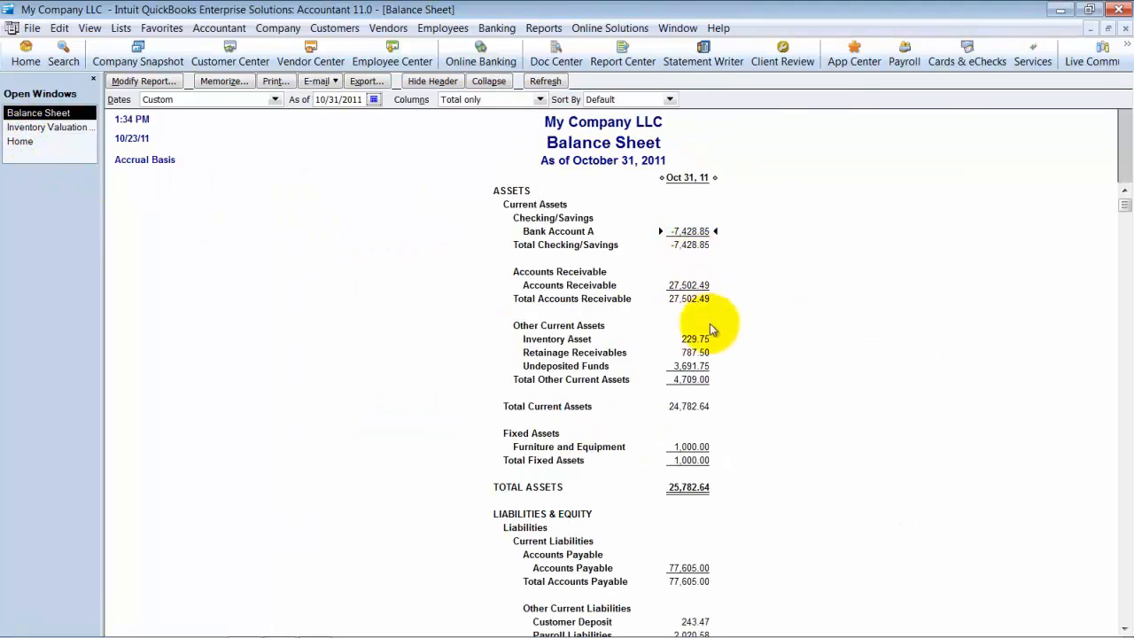
pyautogui.click(693, 337)
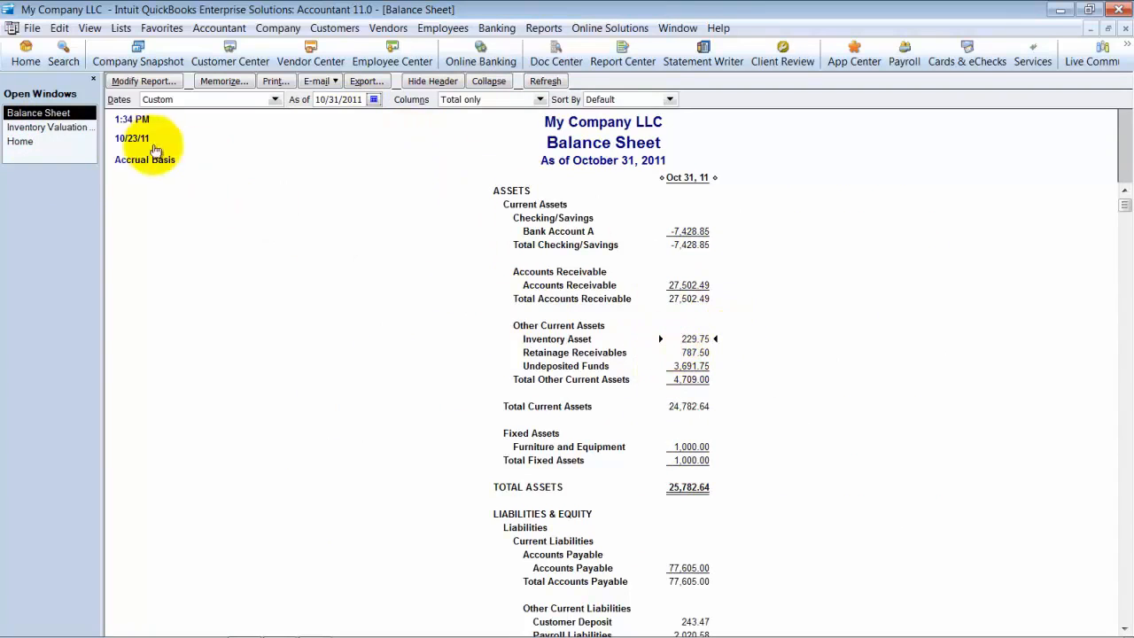
pyautogui.click(66, 127)
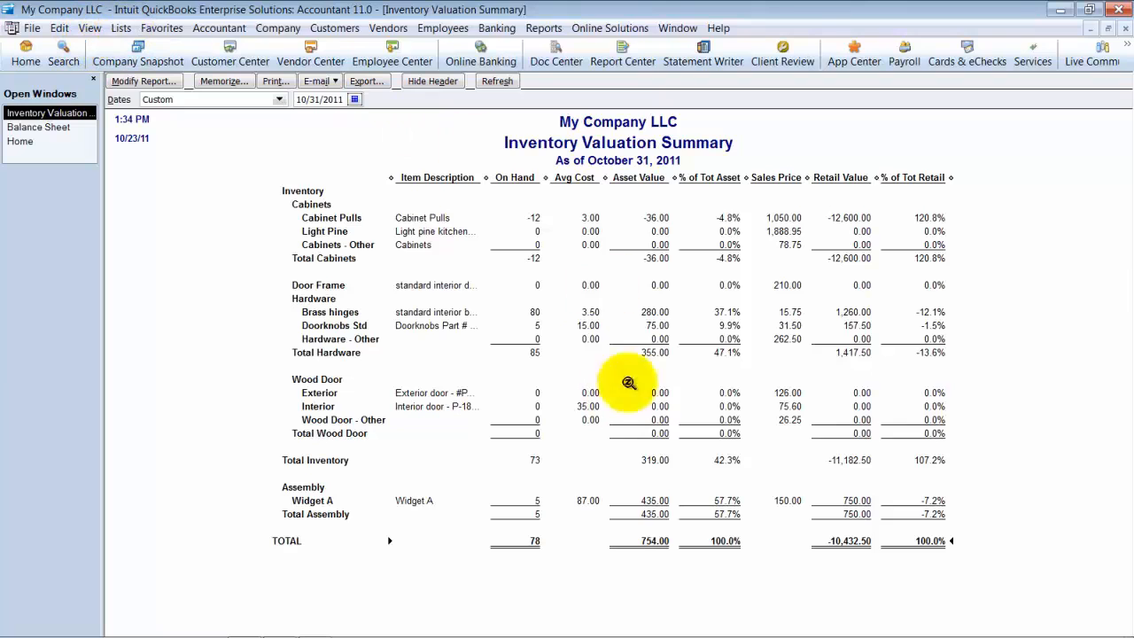
# - Drill into the Balance Sheet's Inventory Asset amount and set the transaction report's start date to 01/01/2011
pyautogui.click(63, 130)
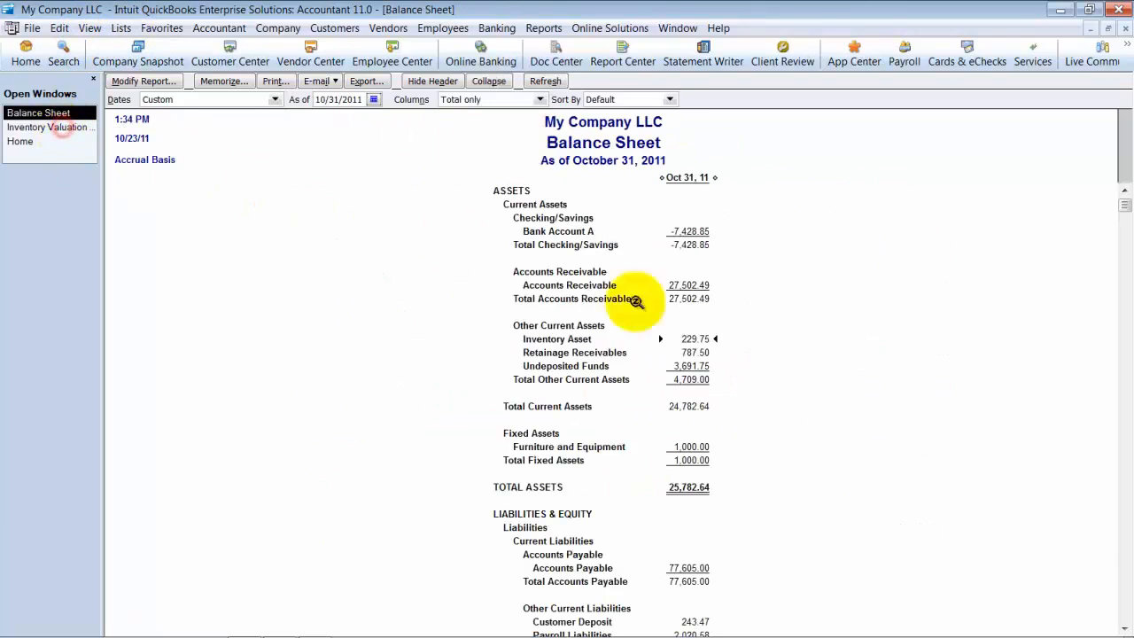
pyautogui.doubleClick(689, 341)
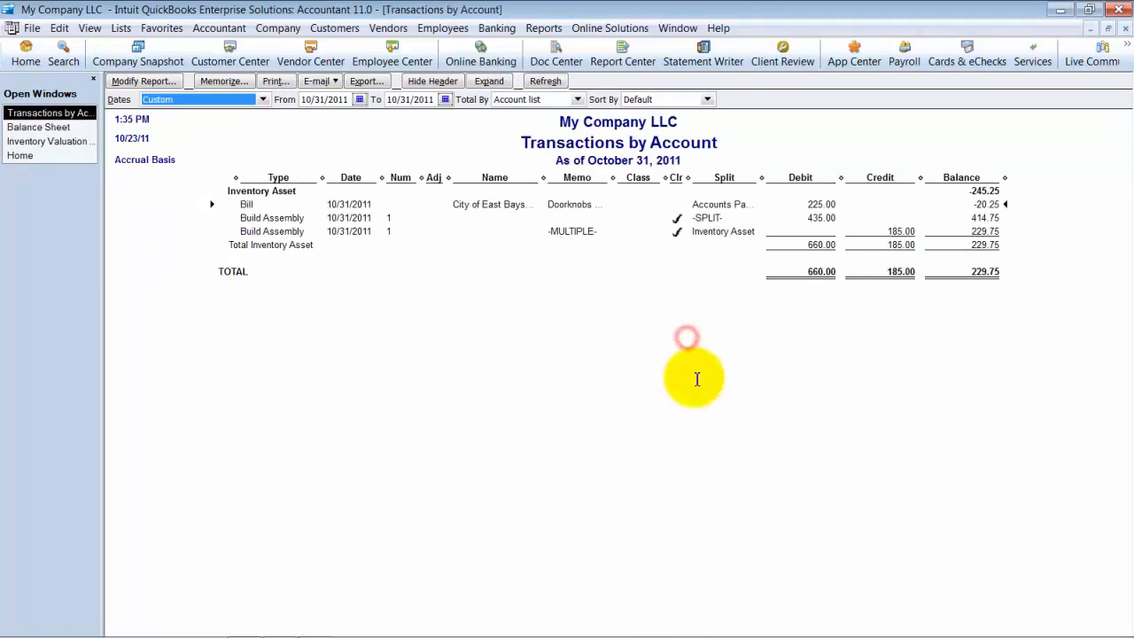
pyautogui.click(321, 99)
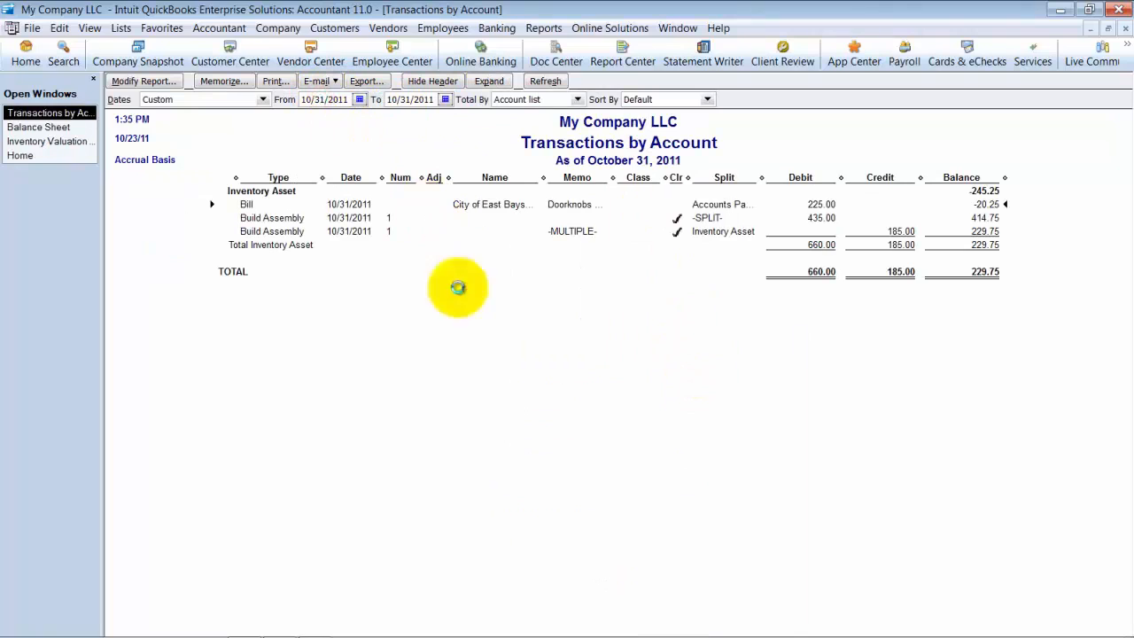
pyautogui.press('y')
pyautogui.click(509, 402)
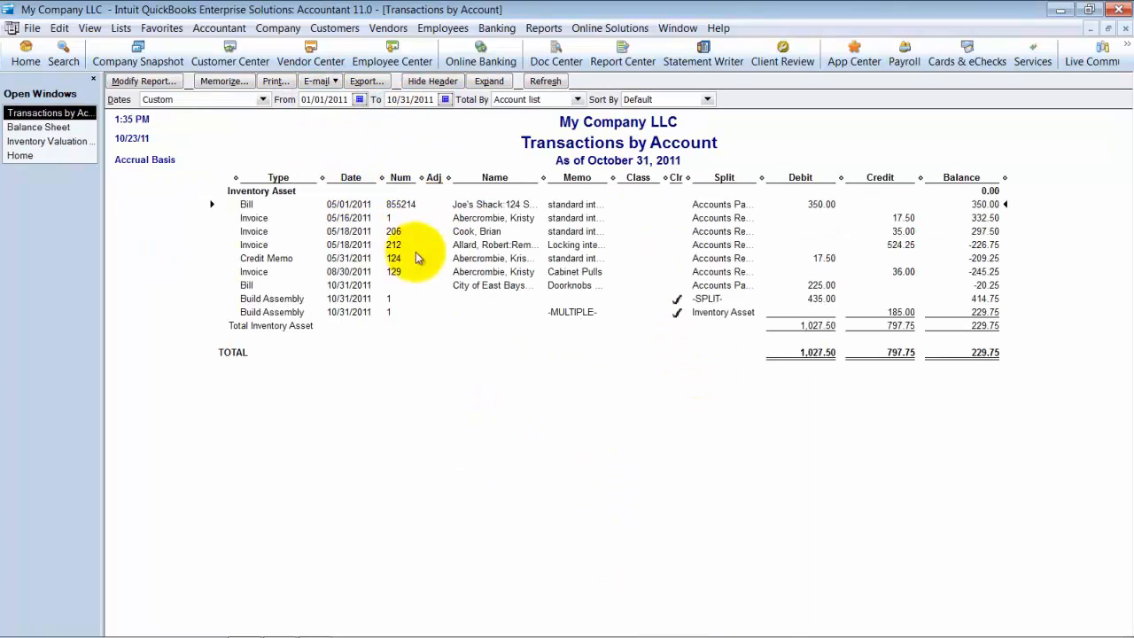
pyautogui.click(258, 204)
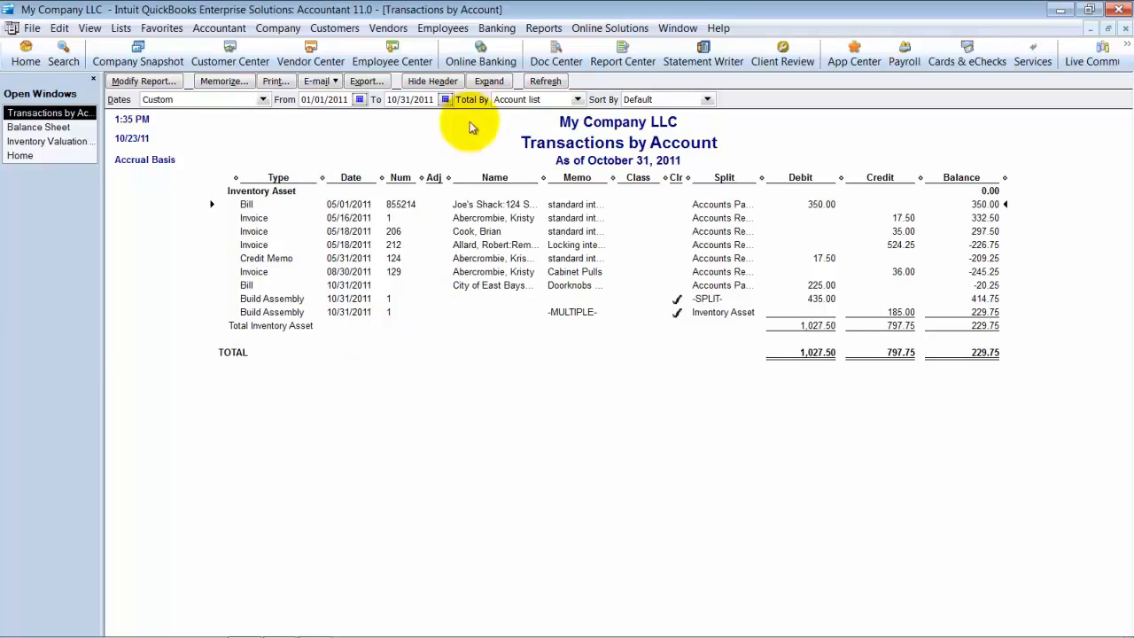
# - Start a new check with Inventory Asset as the expense account and close it without recording
pyautogui.click(496, 27)
pyautogui.click(506, 42)
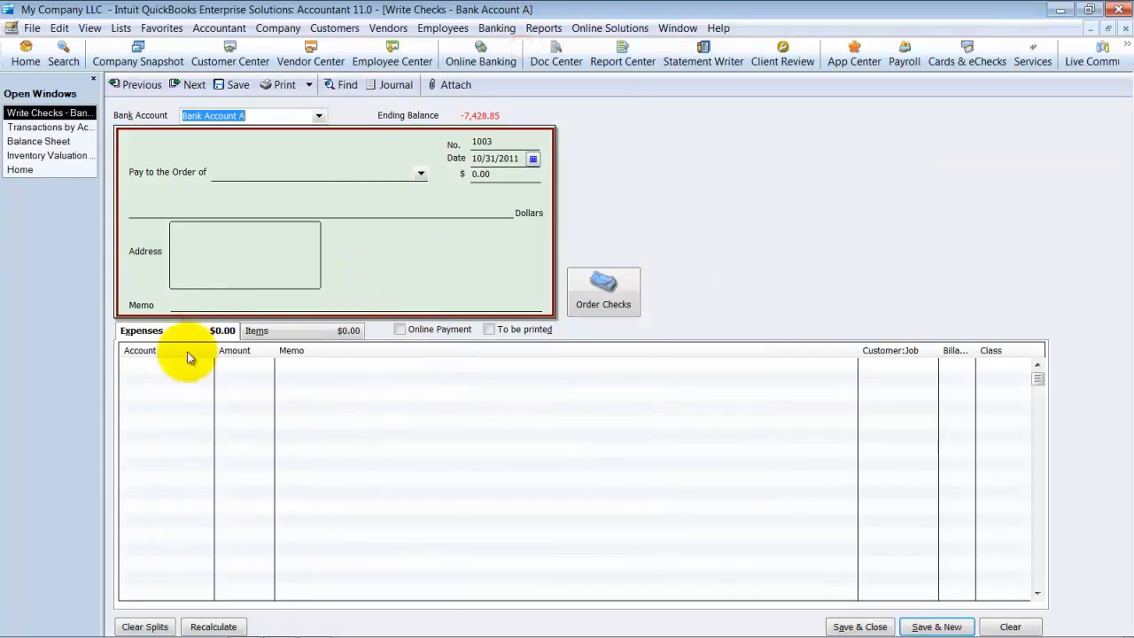
pyautogui.click(200, 364)
pyautogui.click(206, 364)
pyautogui.scroll(3, 180, 496)
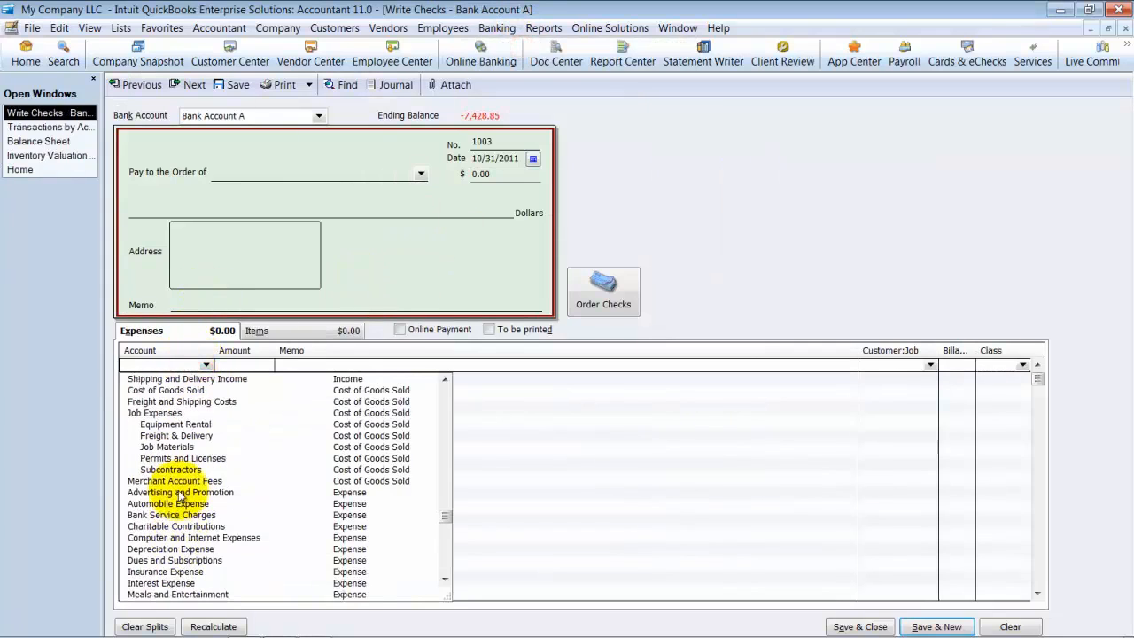
pyautogui.scroll(6, 180, 496)
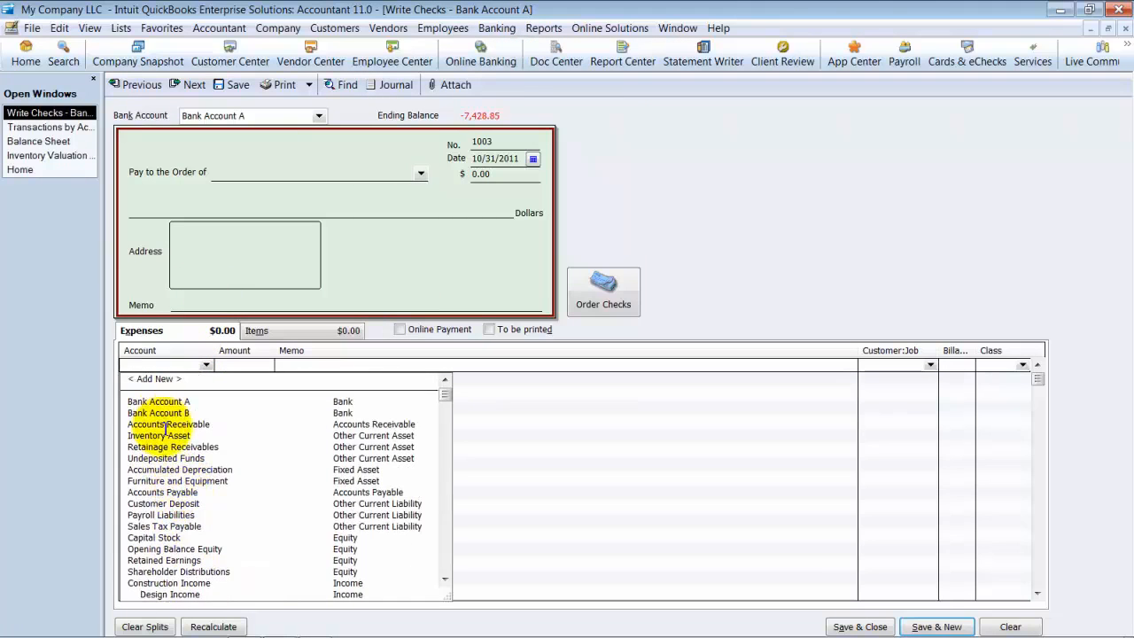
pyautogui.click(165, 432)
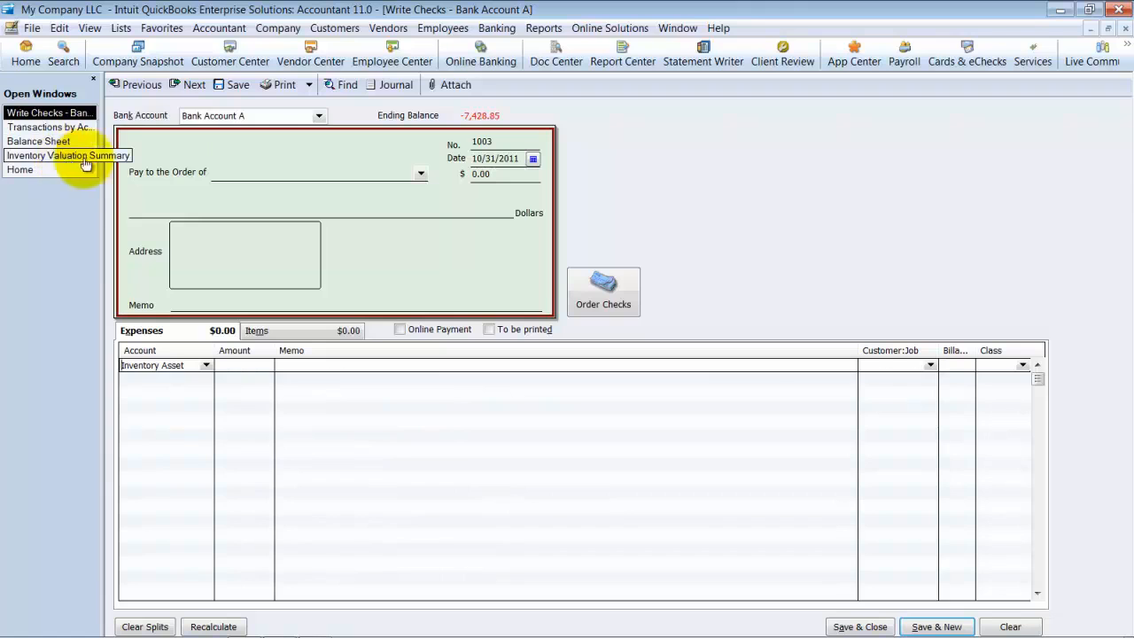
pyautogui.click(1125, 28)
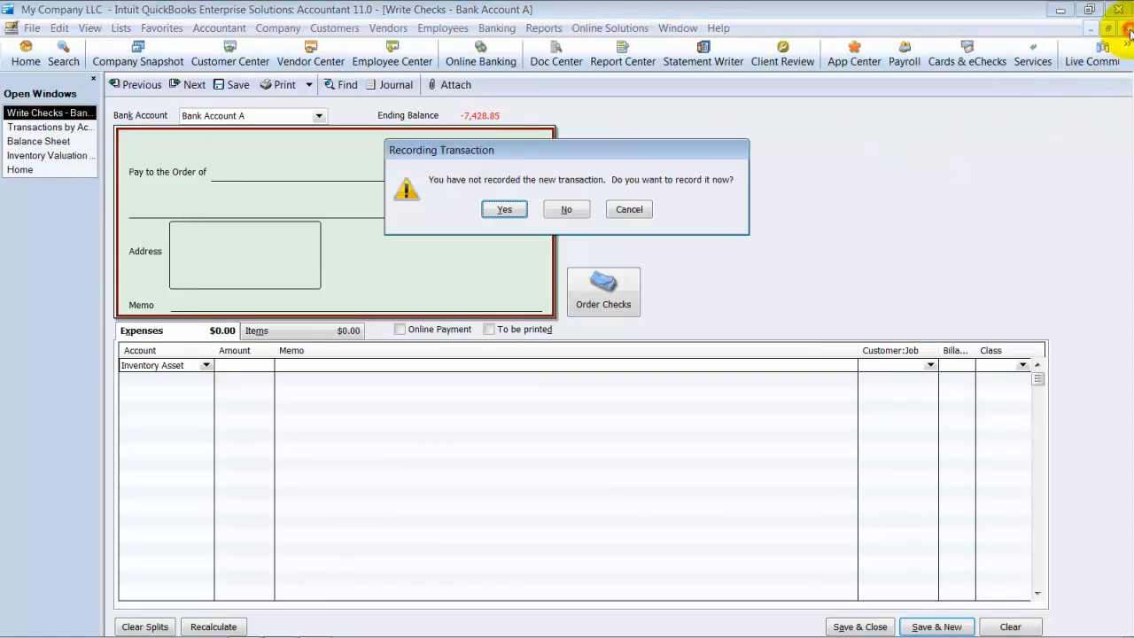
pyautogui.click(568, 209)
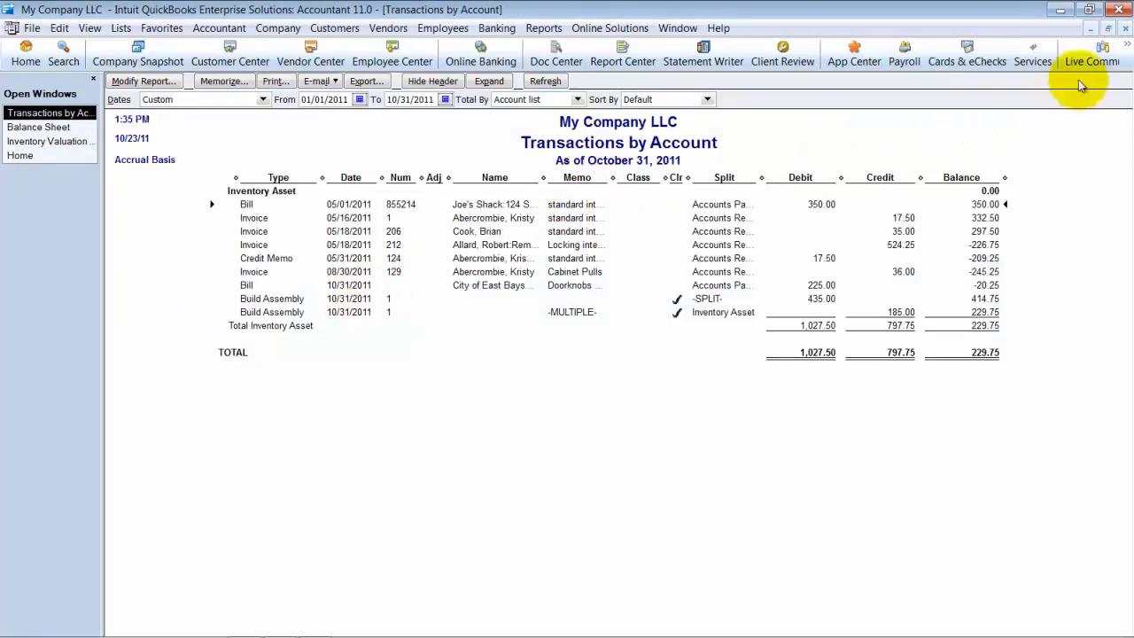
# - Close the Transactions by Account report and open the Item List with inactive items included
pyautogui.click(1124, 30)
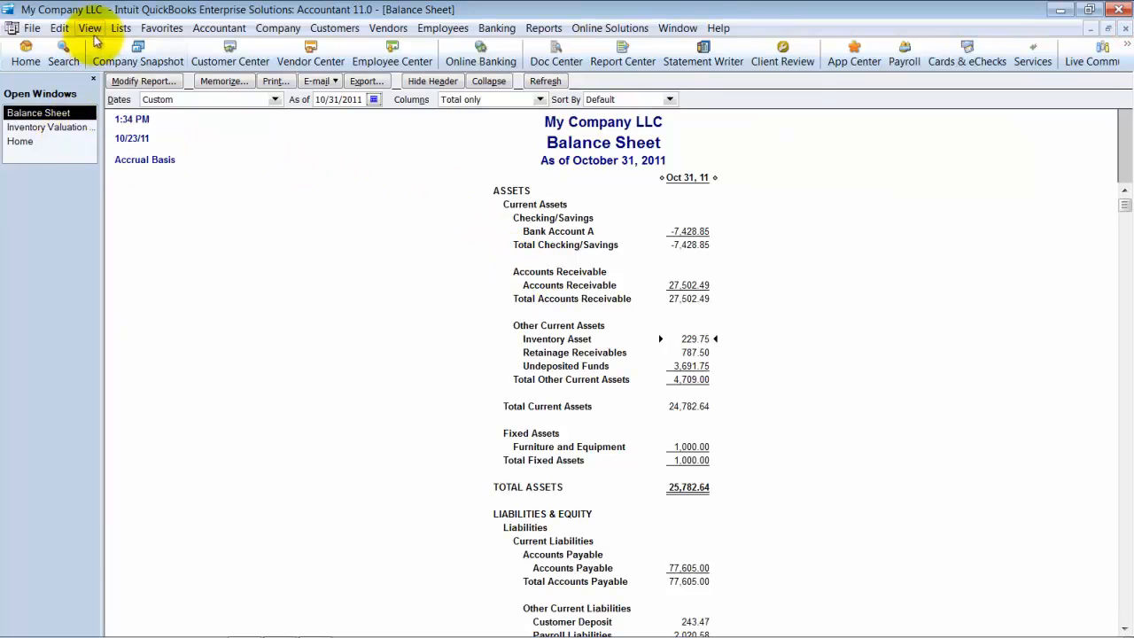
pyautogui.click(121, 28)
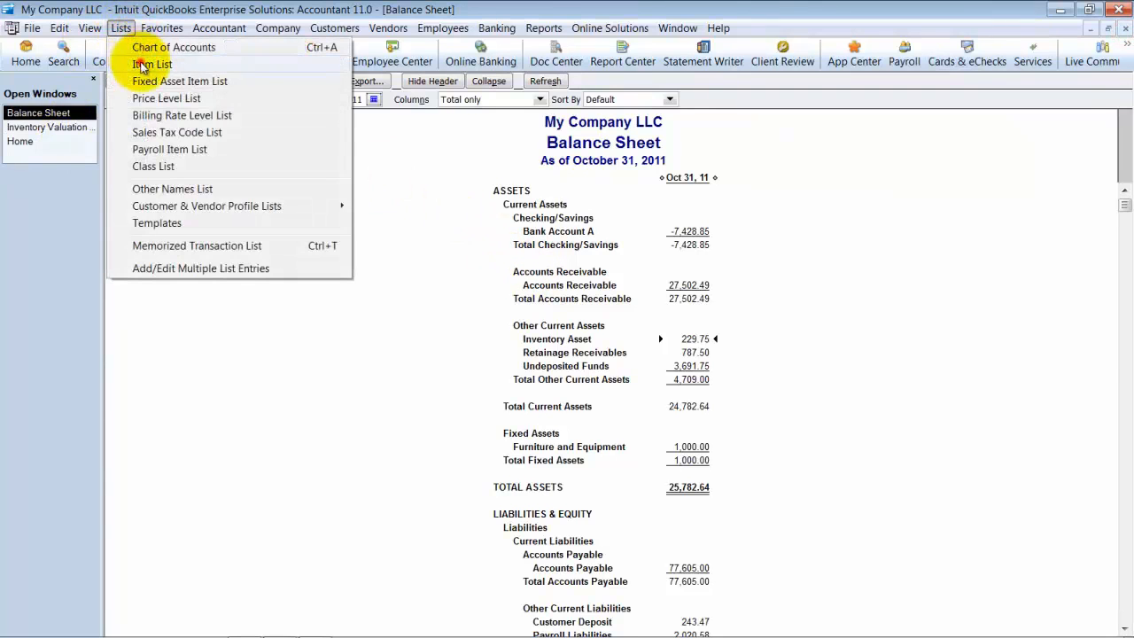
pyautogui.click(143, 64)
pyautogui.click(125, 625)
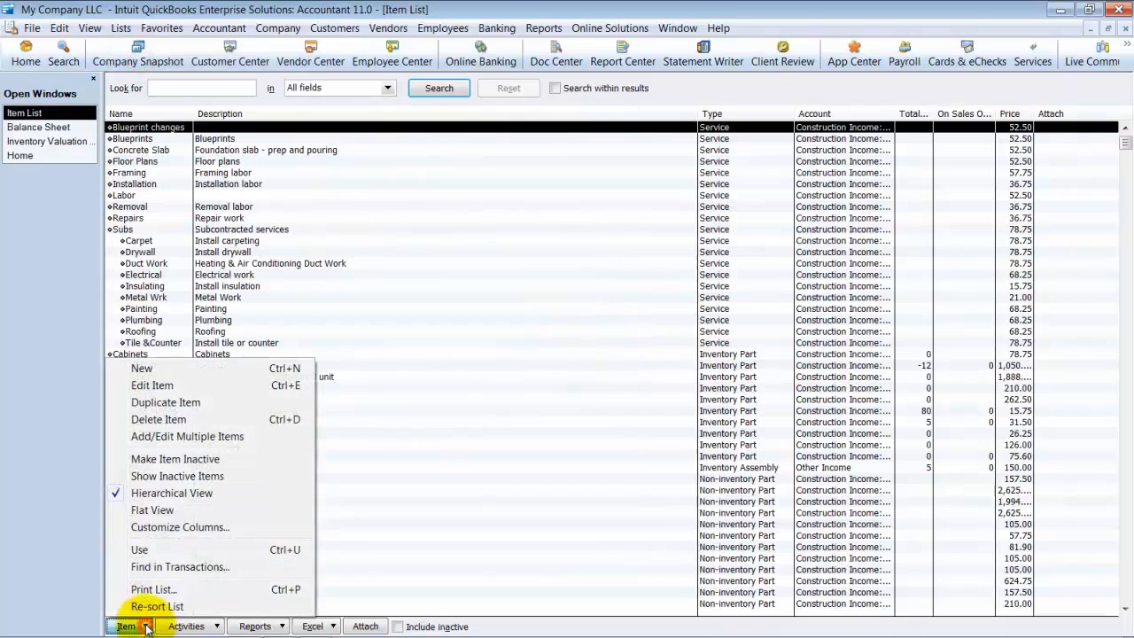
pyautogui.click(167, 484)
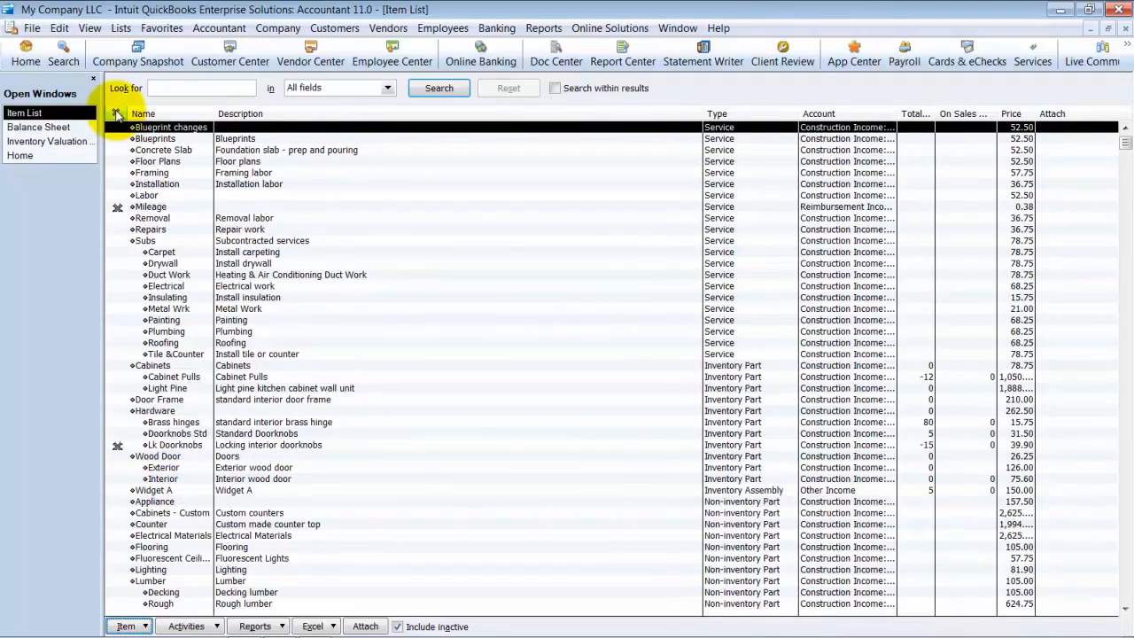
# - Sort the Item List by inactive status, select the inactive Lk Doorknobs item and widen the total quantity column
pyautogui.click(118, 114)
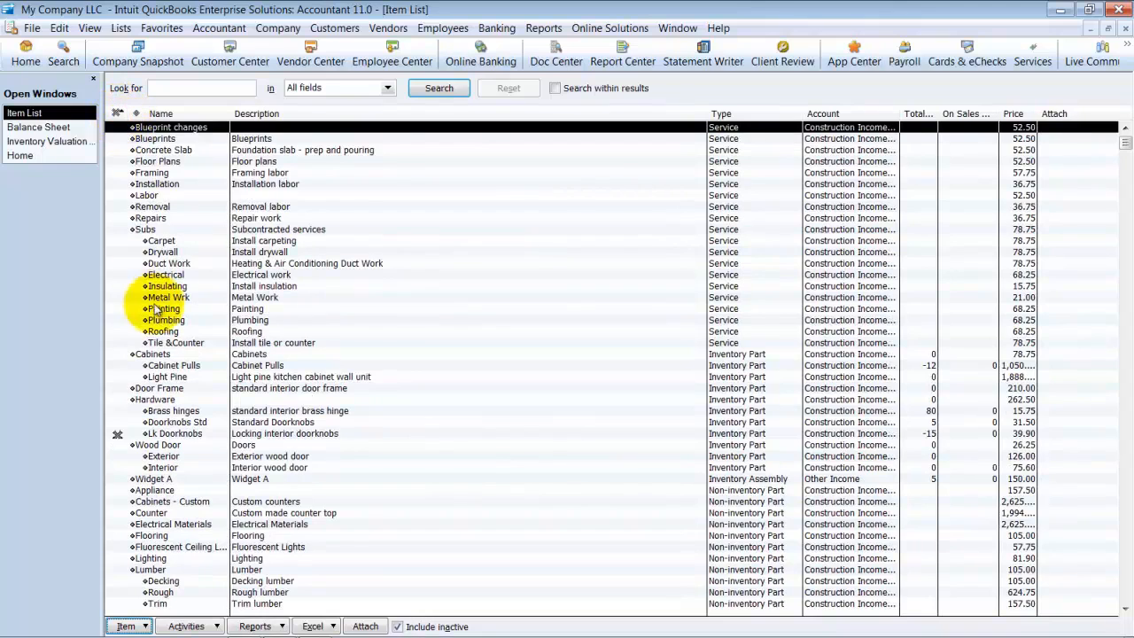
pyautogui.scroll(-4, 155, 305)
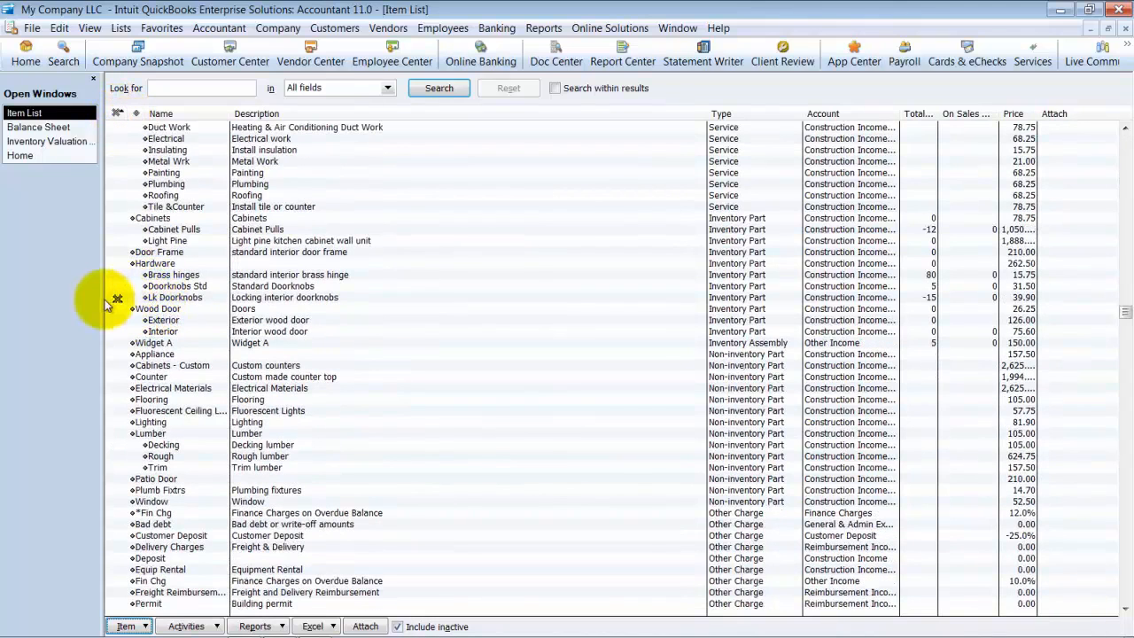
pyautogui.click(152, 298)
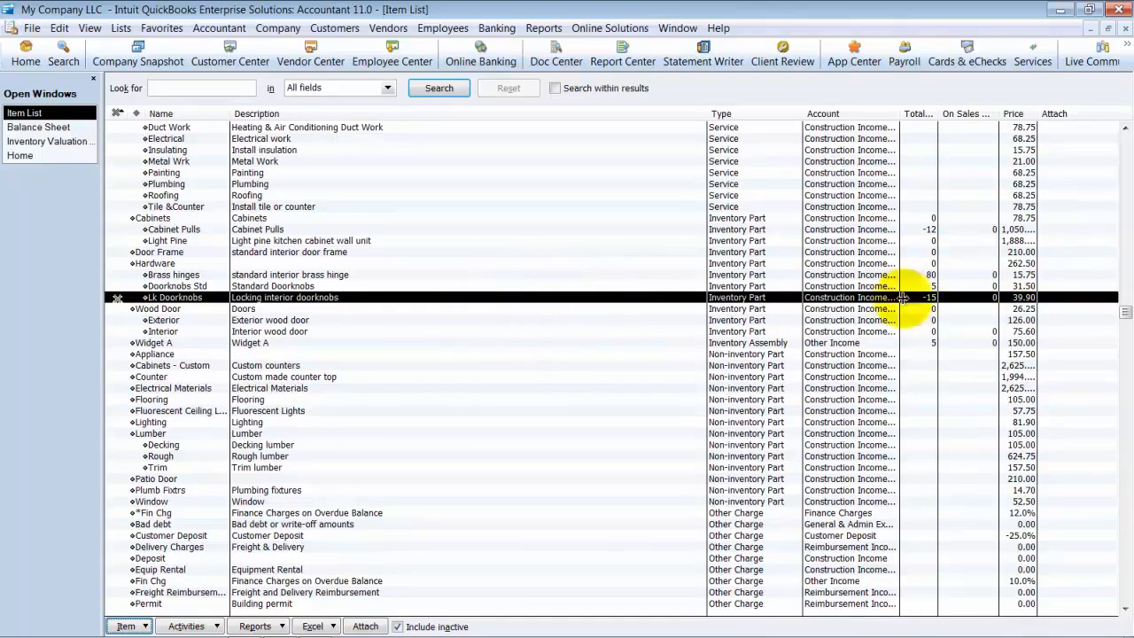
pyautogui.moveTo(945, 116); pyautogui.dragTo(957, 119)
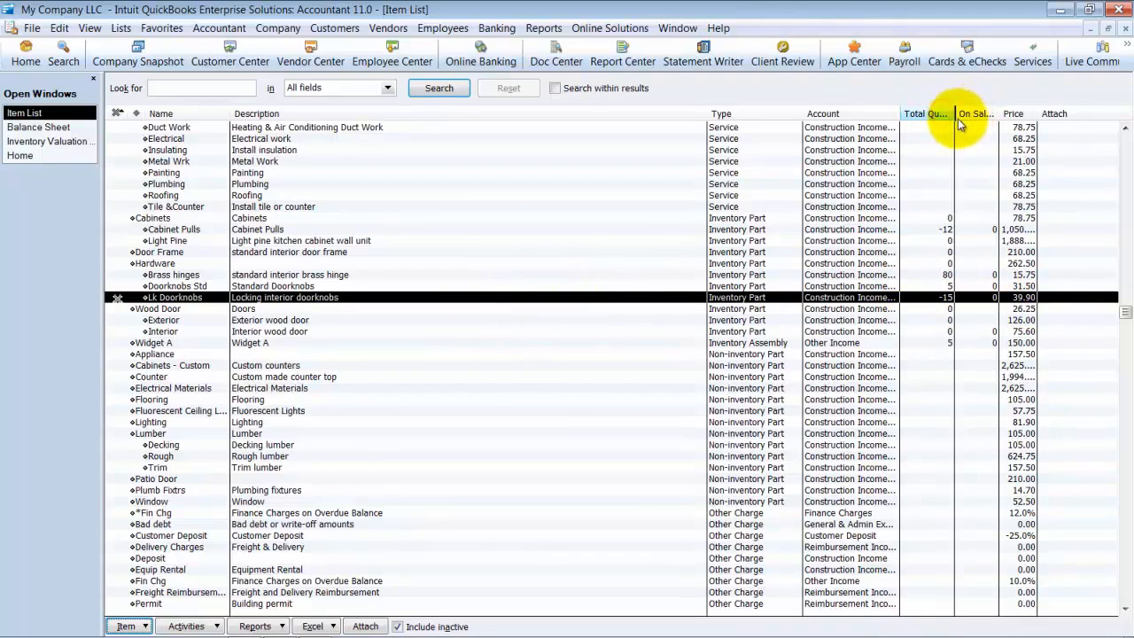
# - Check the Inventory Valuation Summary for the inactive Lk Doorknobs item and return to the Item List
pyautogui.rightClick(595, 121)
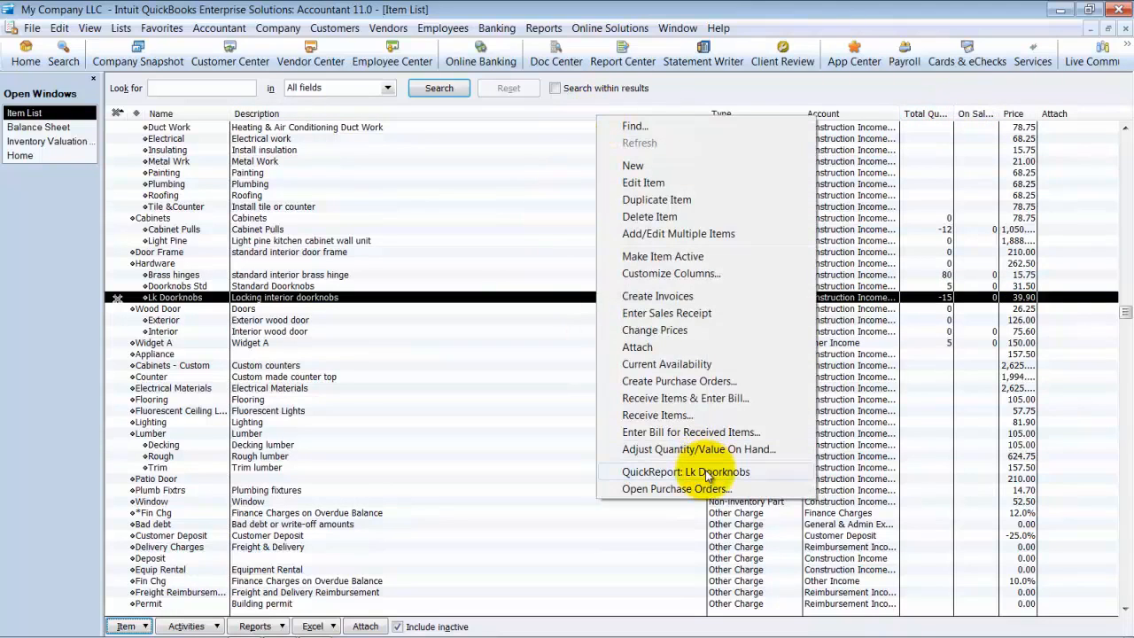
pyautogui.click(436, 301)
pyautogui.click(28, 143)
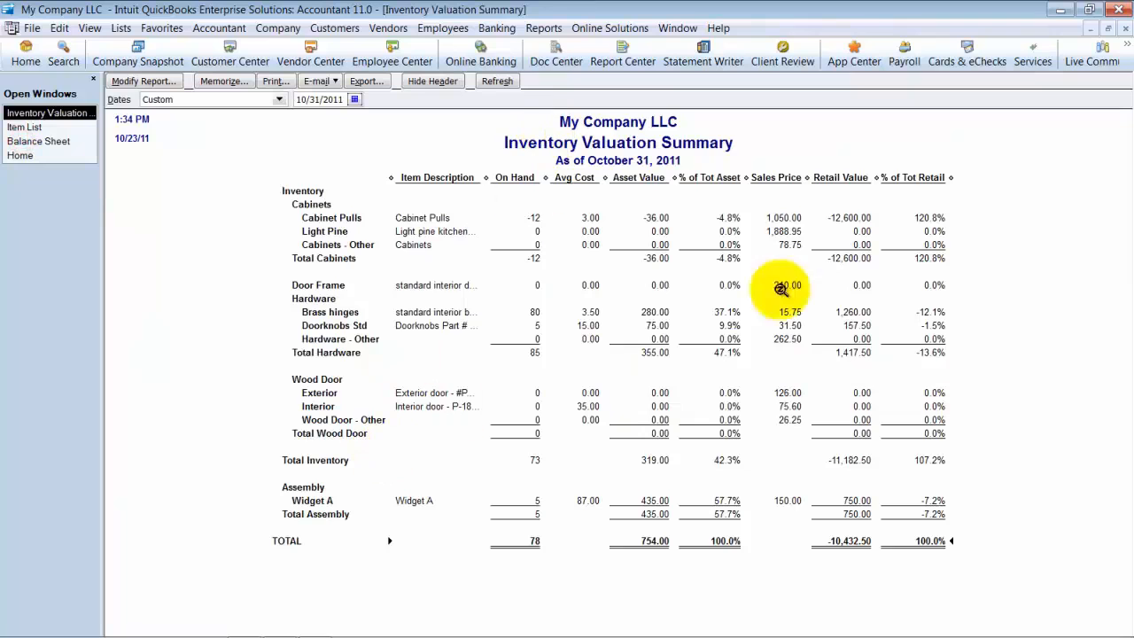
pyautogui.click(36, 129)
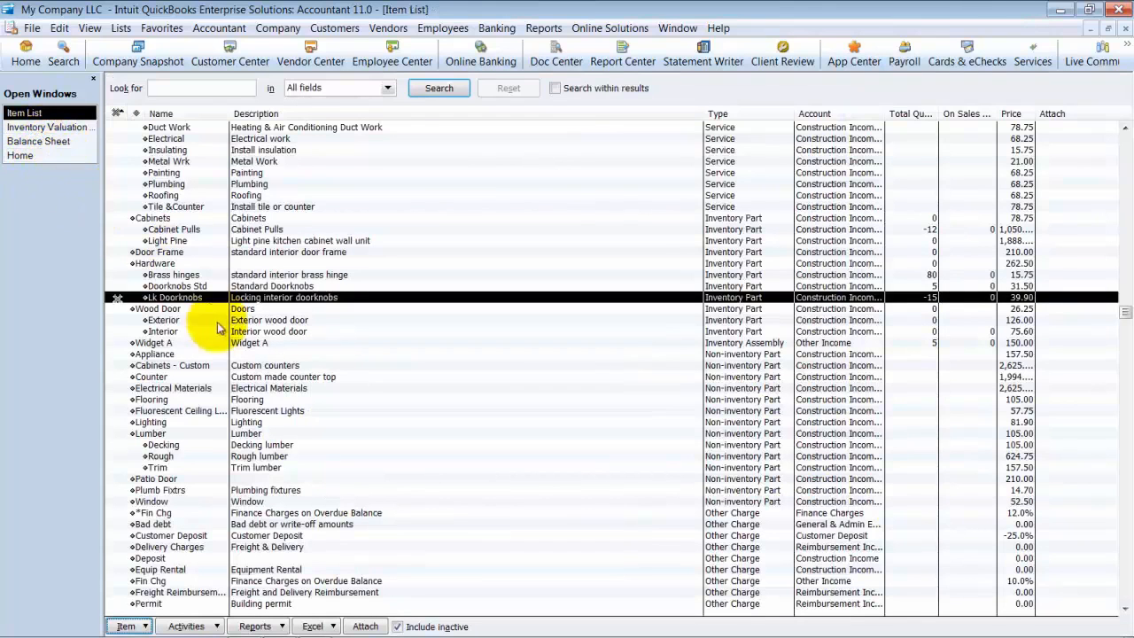
# - Review the Inventory Valuation Summary, return to the Item List and look through it for other inactive inventory items
pyautogui.click(54, 128)
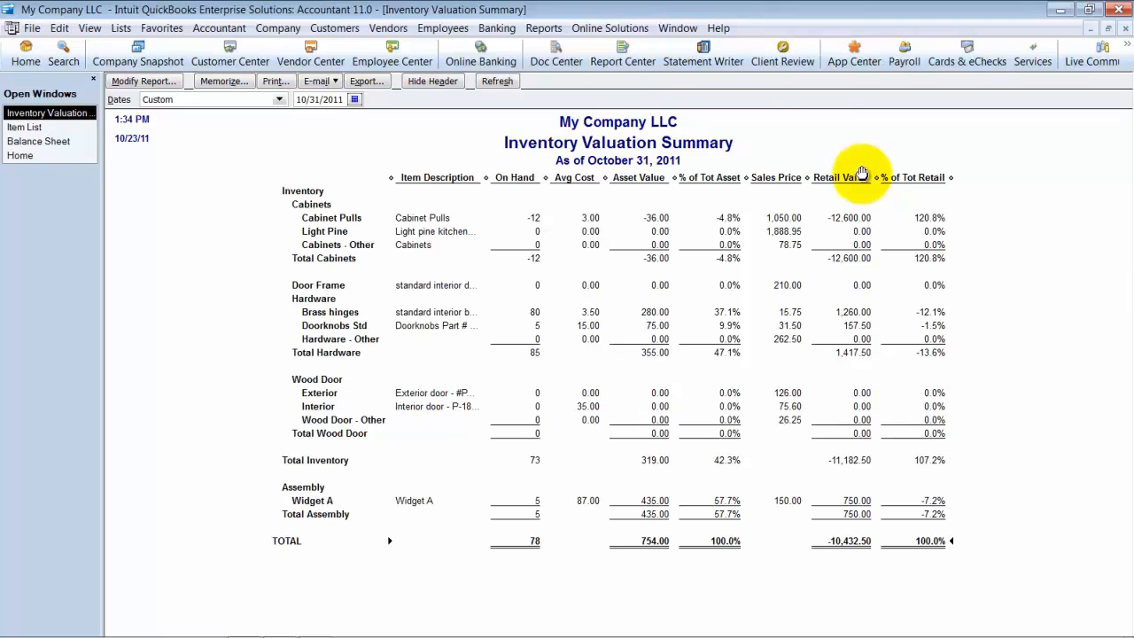
pyautogui.click(26, 129)
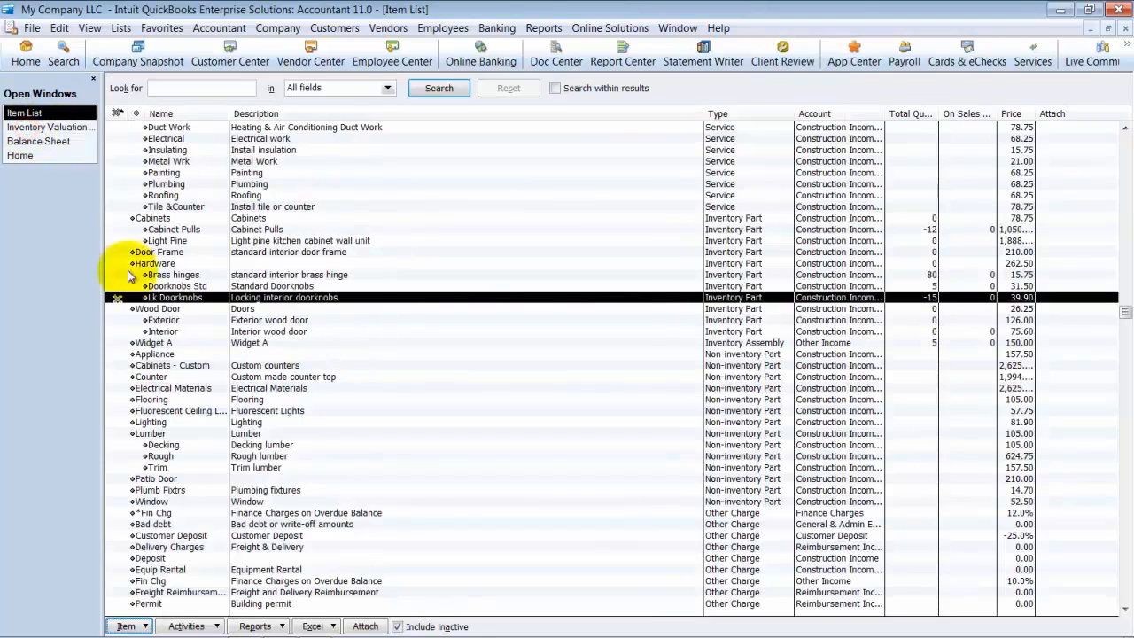
pyautogui.scroll(-1, 405, 326)
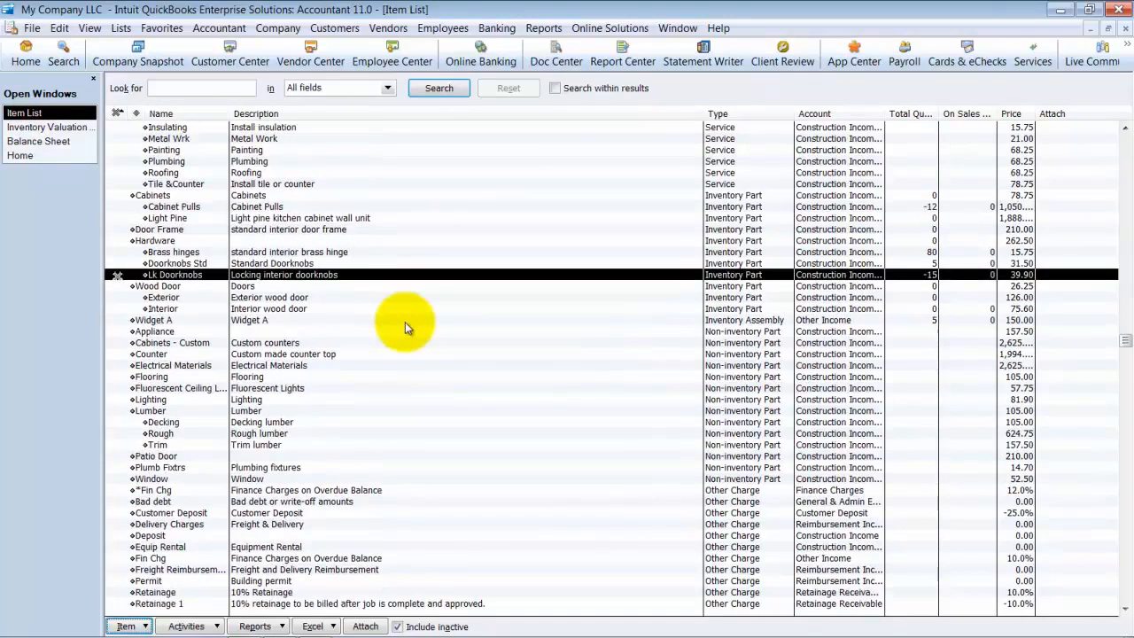
pyautogui.scroll(-6, 407, 323)
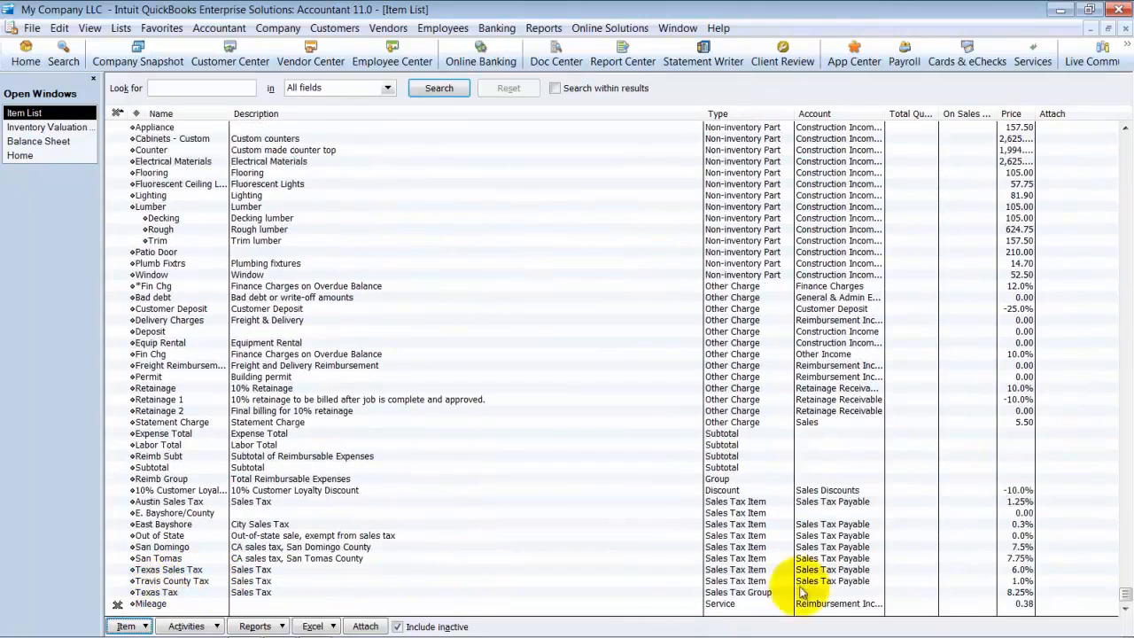
pyautogui.scroll(3, 839, 416)
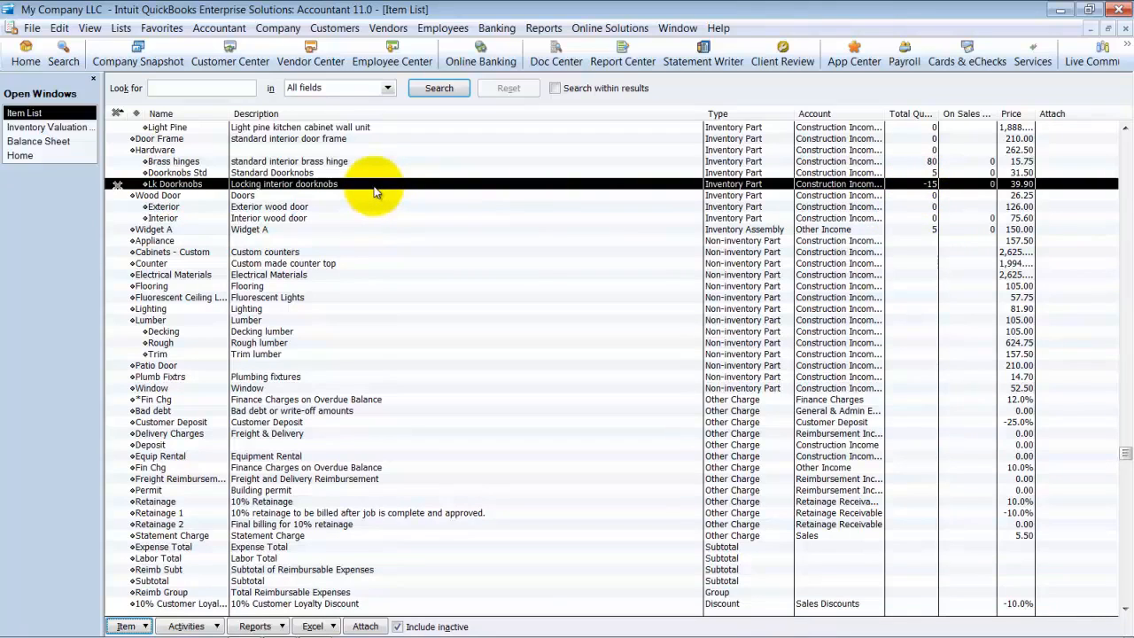
# - Open a new inventory quantity/value on hand adjustment
pyautogui.click(387, 28)
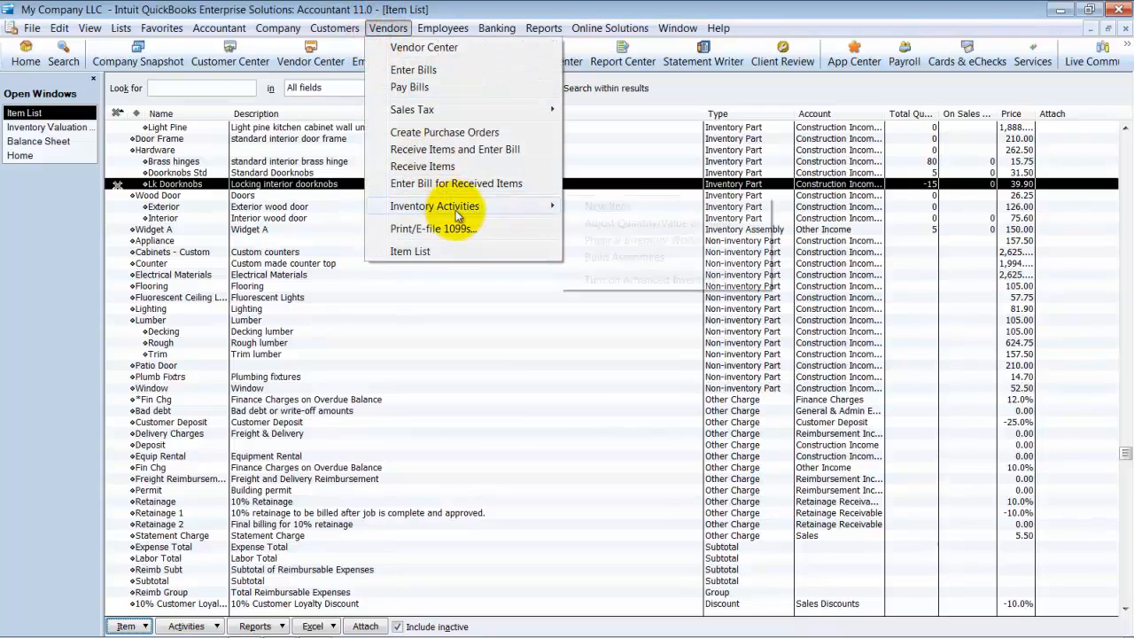
pyautogui.moveTo(456, 210)
pyautogui.click(634, 223)
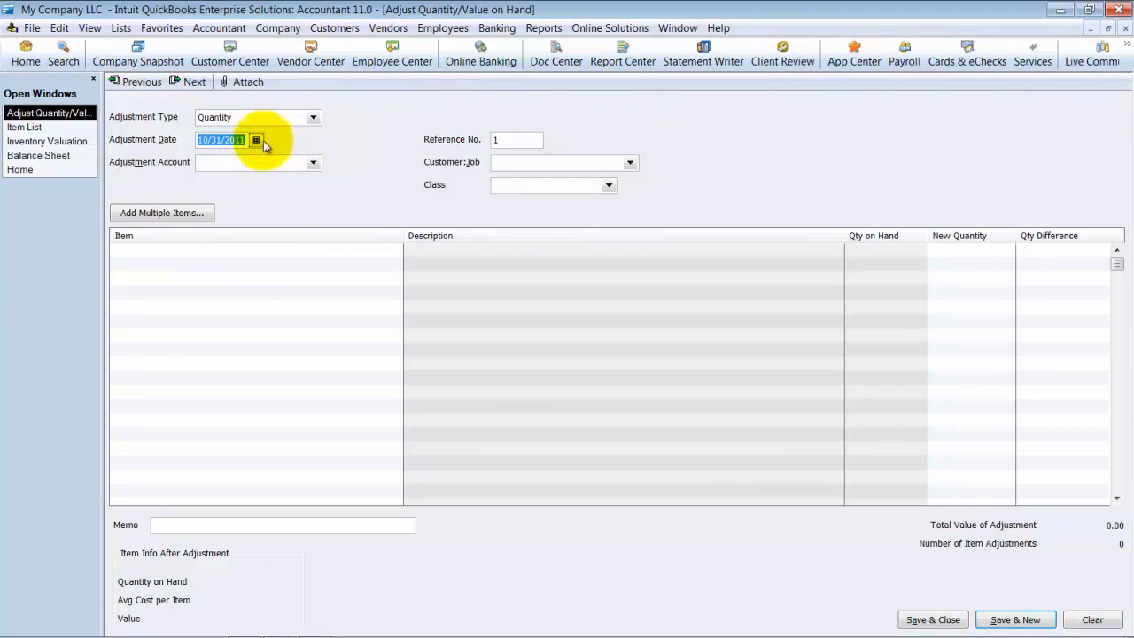
# - View the QuickReport of the inactive Lk Doorknobs item for all dates, then close the report
pyautogui.click(23, 127)
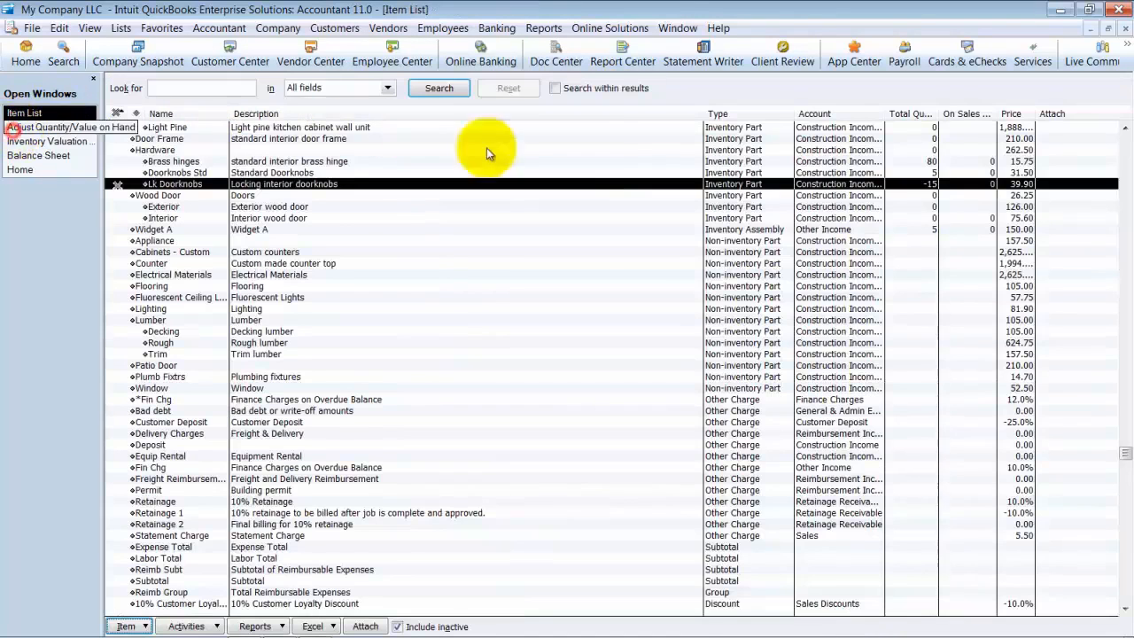
pyautogui.doubleClick(948, 183)
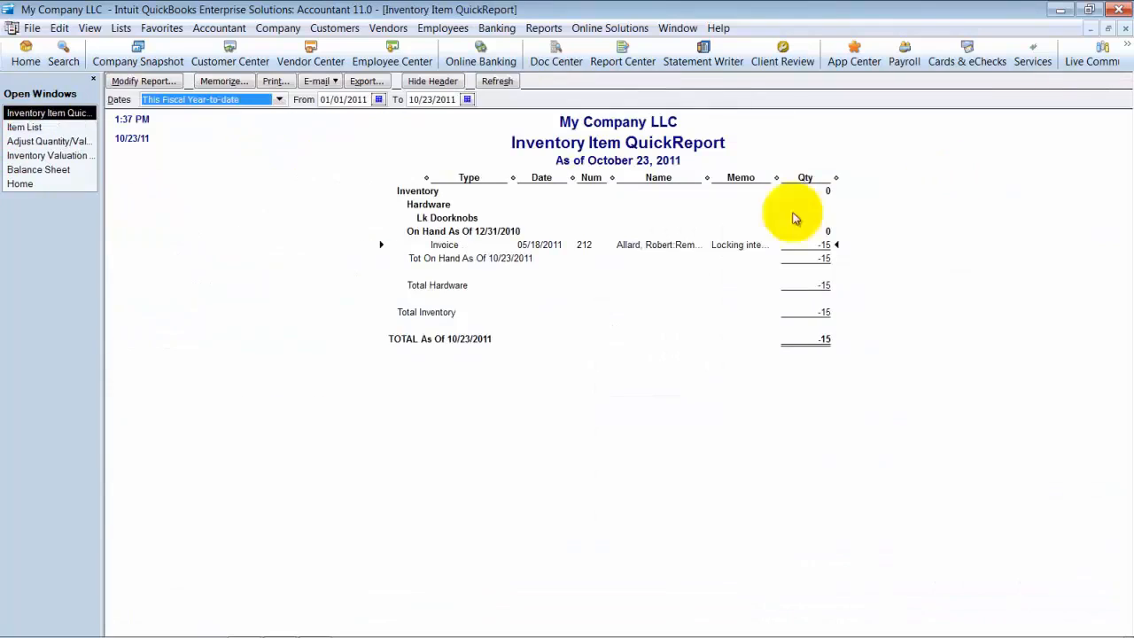
pyautogui.press('a')
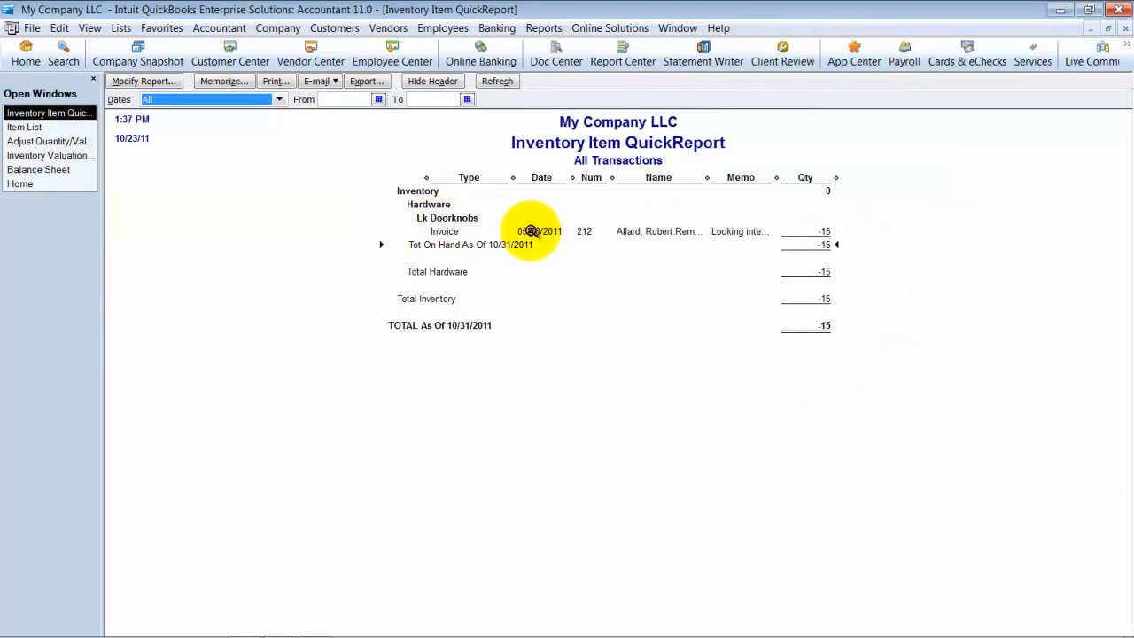
pyautogui.click(1125, 29)
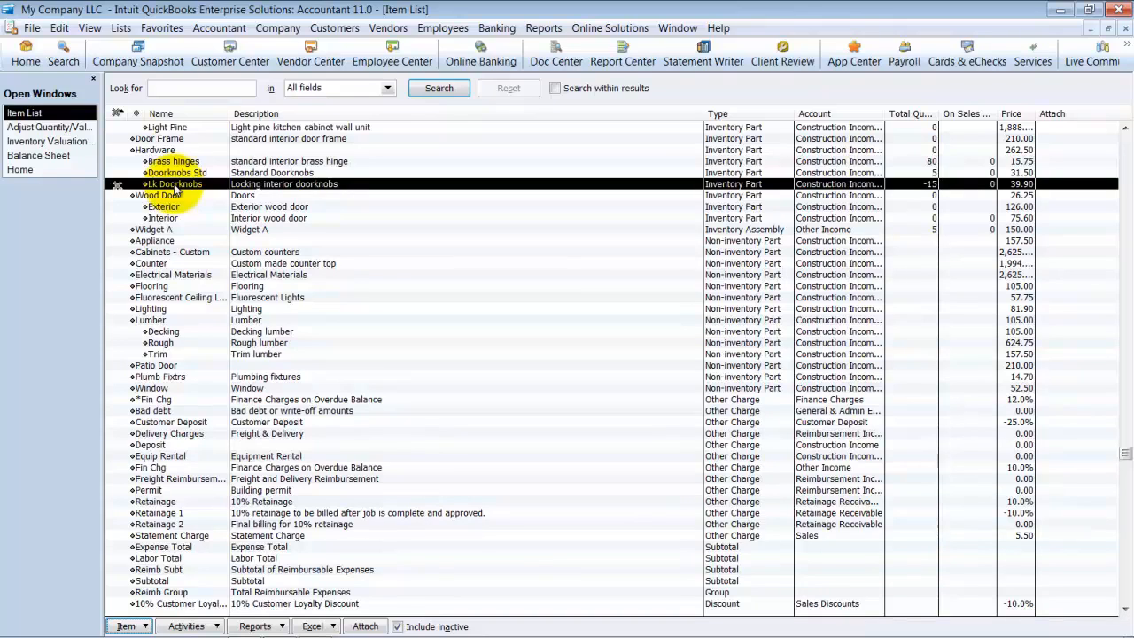
# - Check whether Lk Doorknobs can be chosen as an item in the quantity adjustment, then return to the Item List
pyautogui.click(44, 127)
pyautogui.click(149, 249)
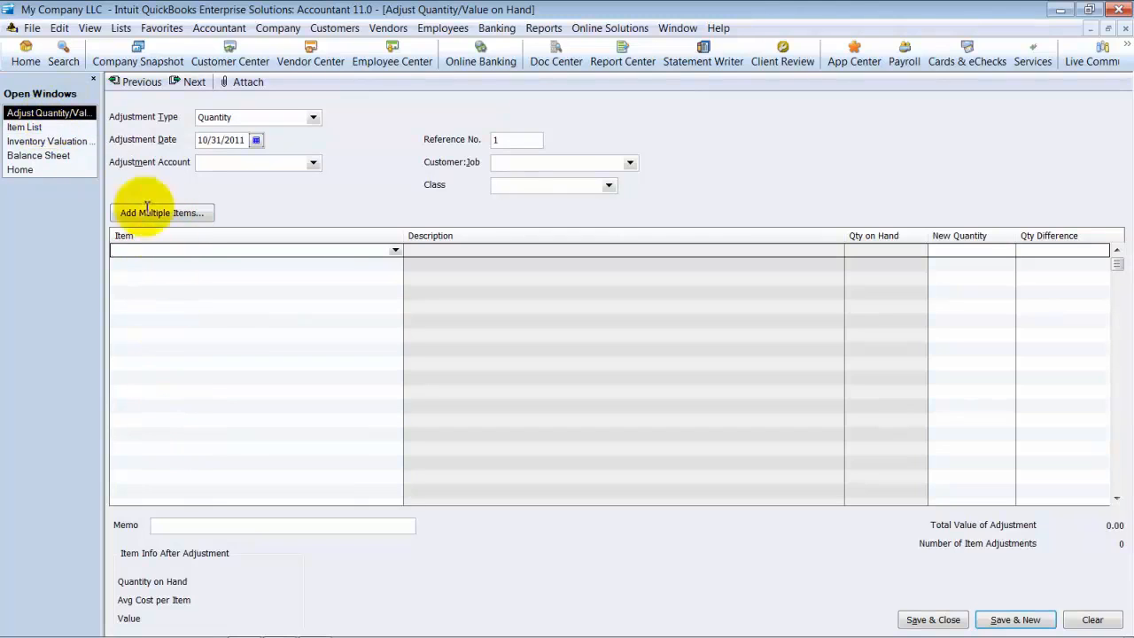
pyautogui.click(113, 255)
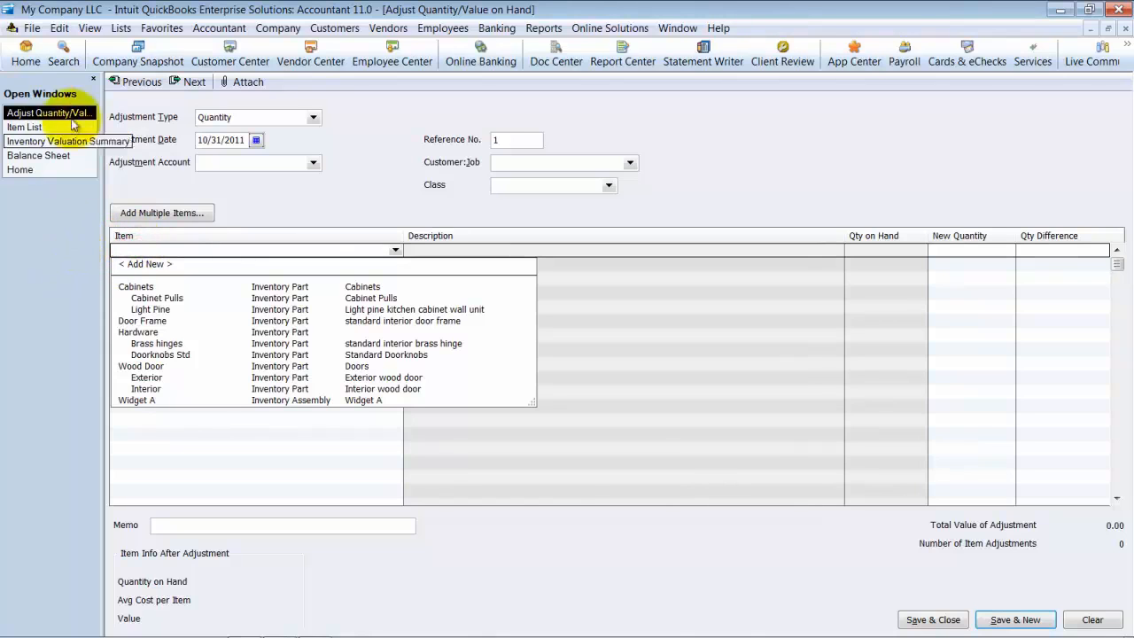
pyautogui.click(36, 126)
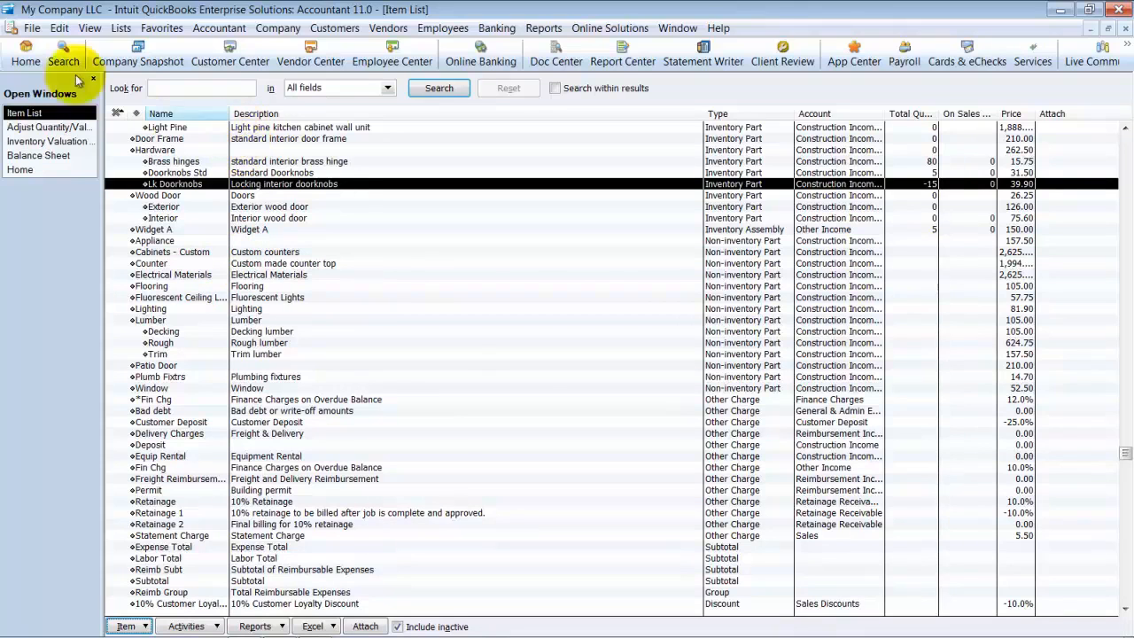
pyautogui.click(32, 29)
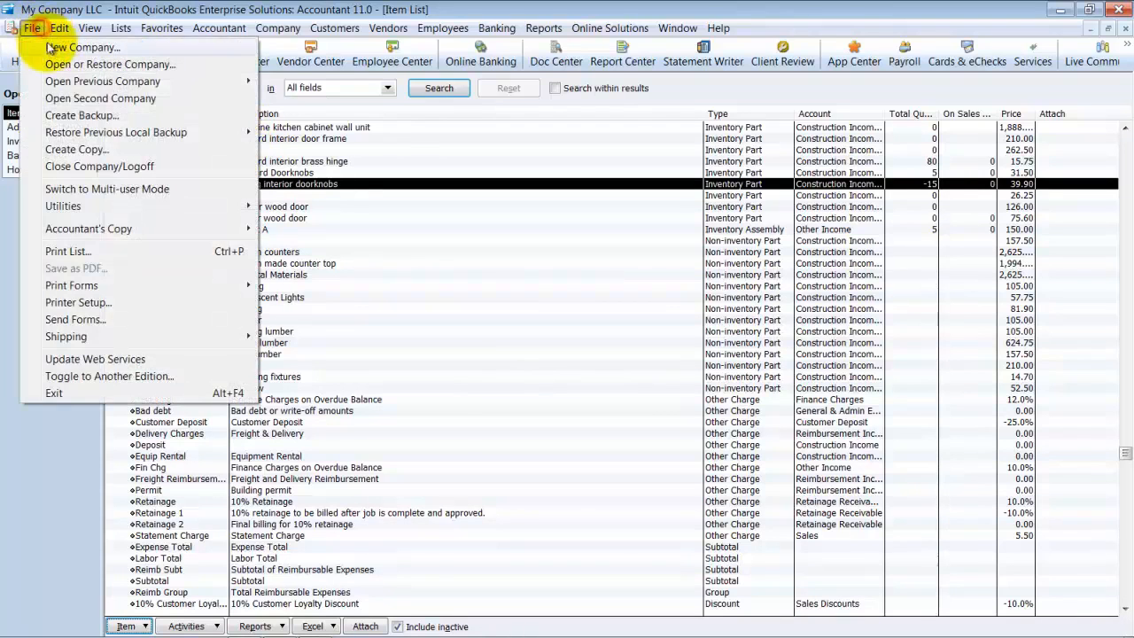
pyautogui.click(100, 213)
pyautogui.moveTo(481, 223)
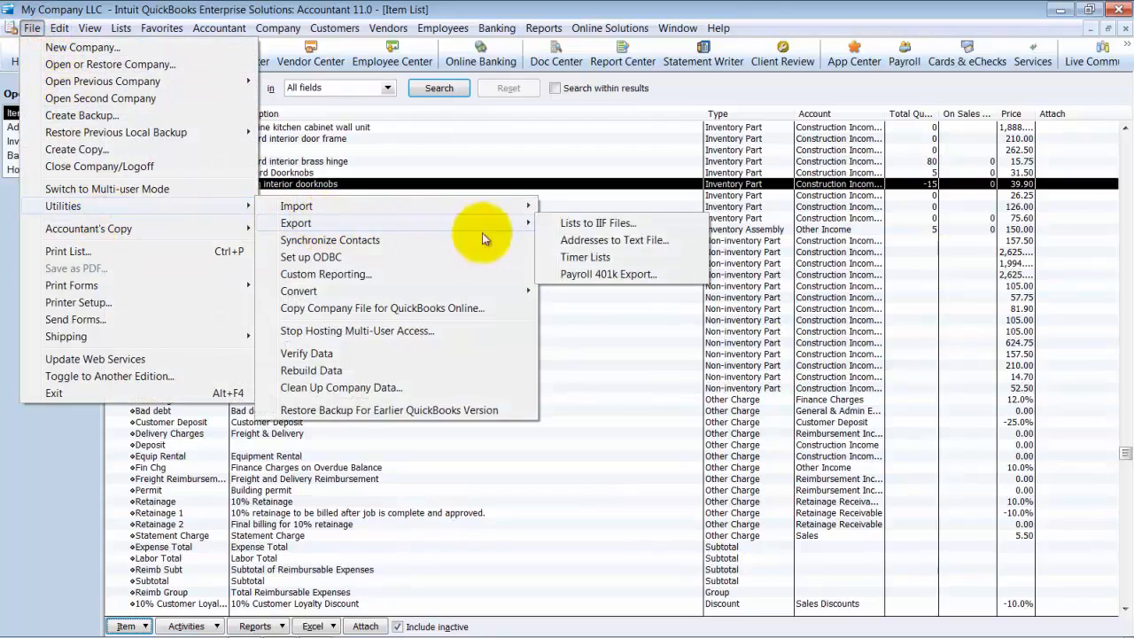
pyautogui.click(636, 225)
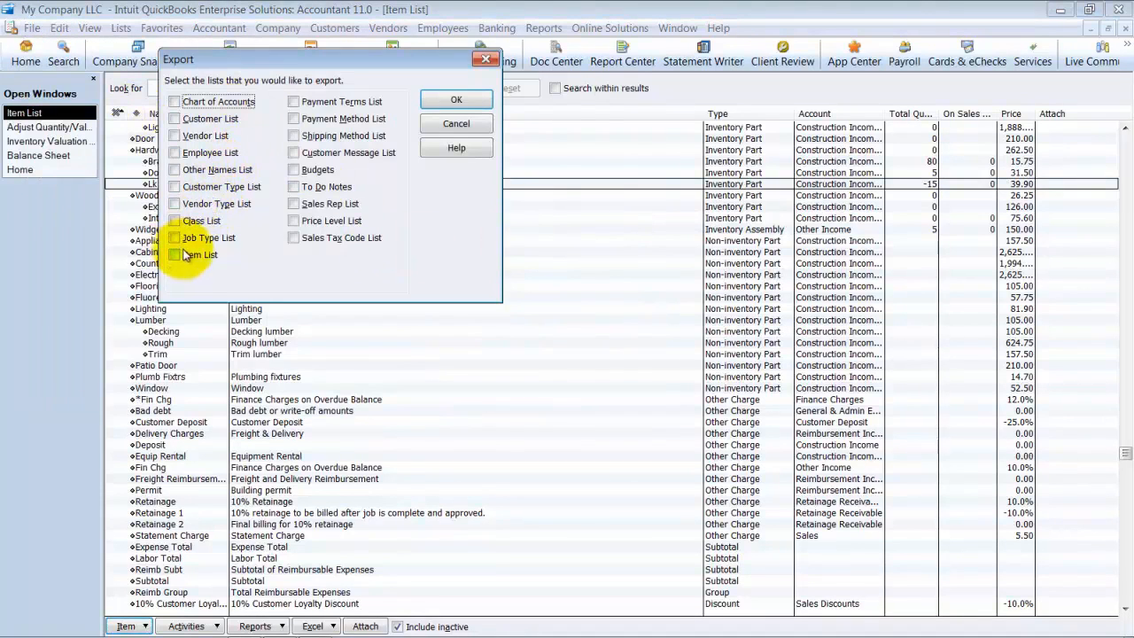
pyautogui.click(433, 124)
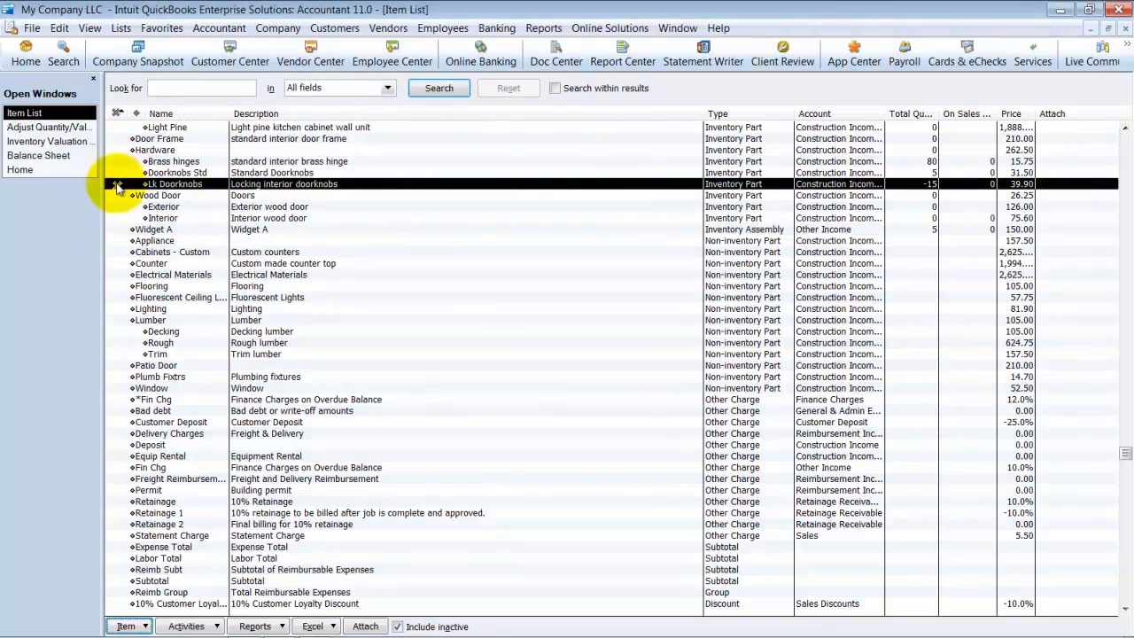
# - Export the Item List to an IIF file named items.IIF on the Desktop, replacing the existing file
pyautogui.click(32, 28)
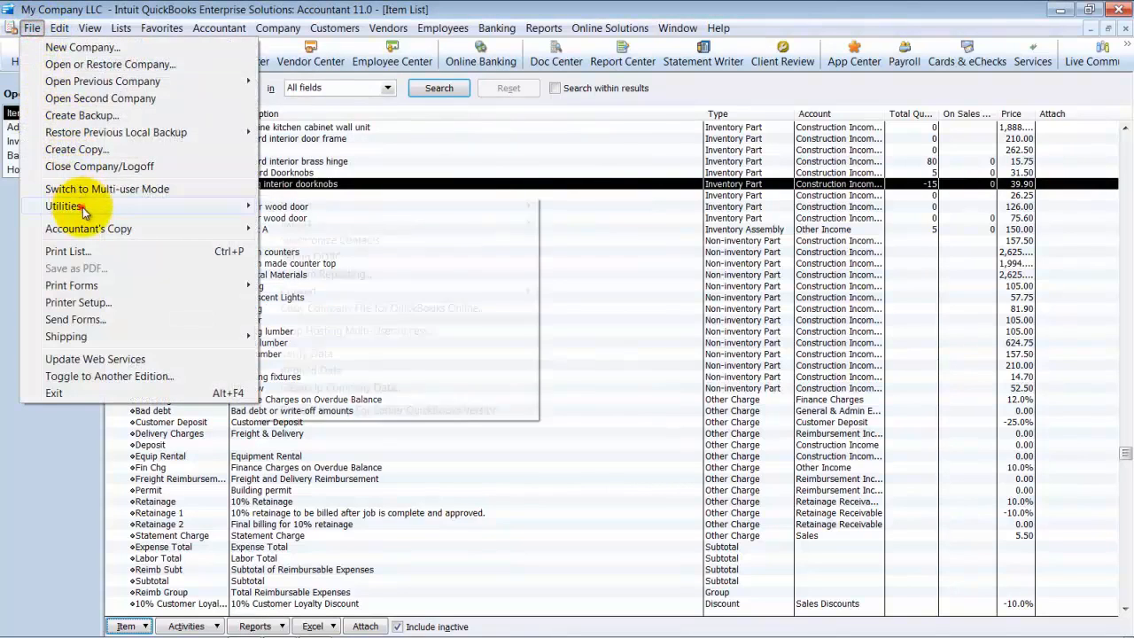
pyautogui.moveTo(79, 206)
pyautogui.moveTo(488, 220)
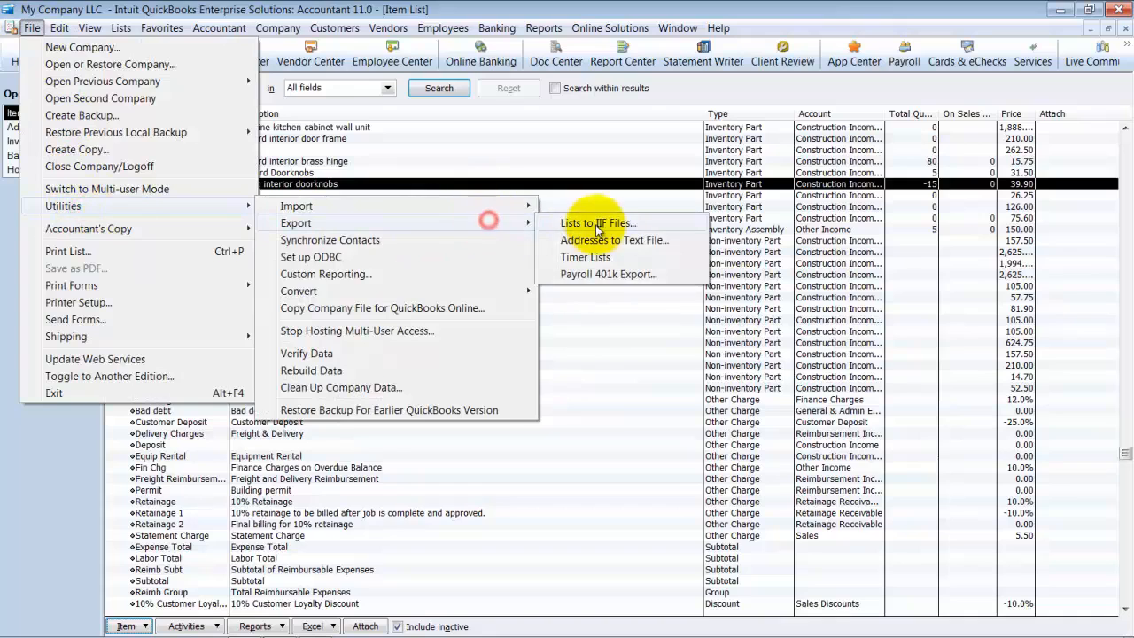
pyautogui.click(585, 224)
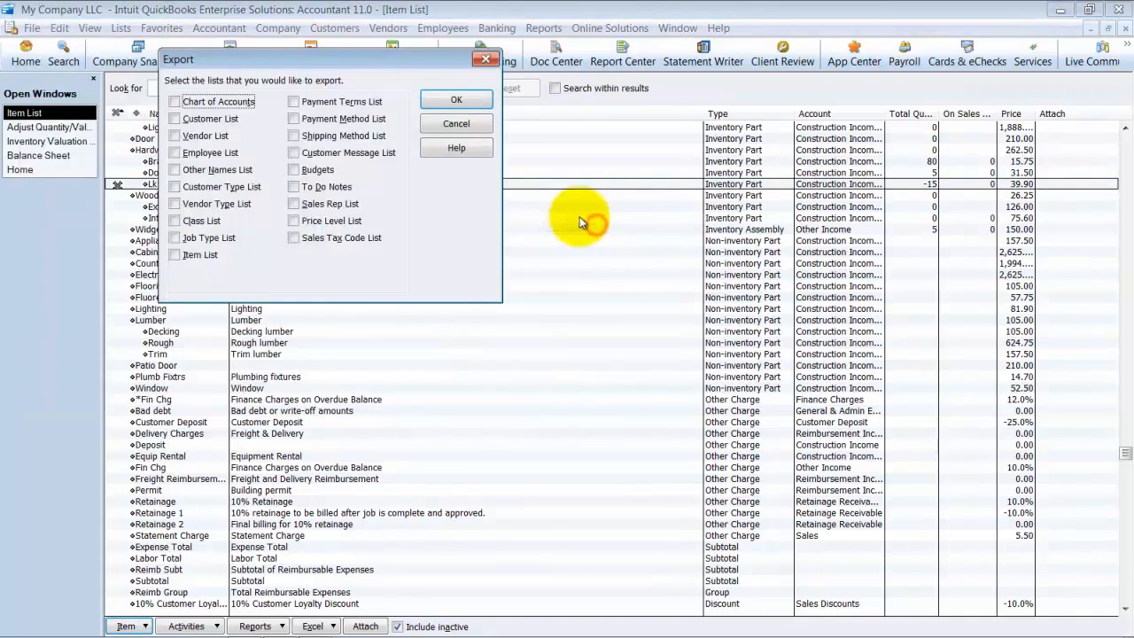
pyautogui.click(204, 256)
pyautogui.click(456, 99)
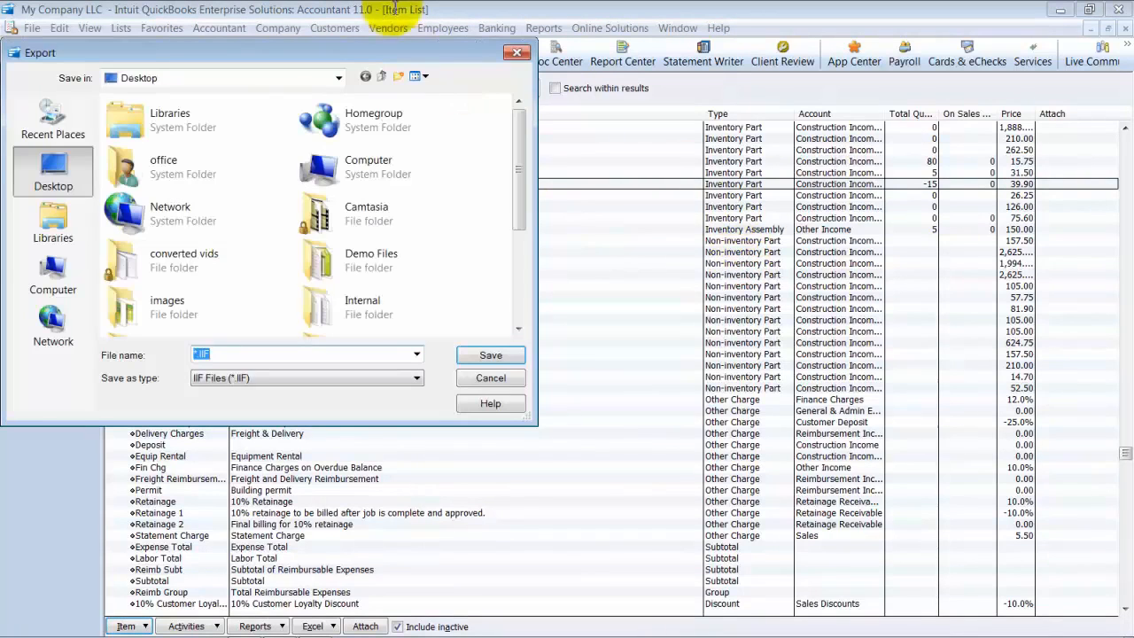
pyautogui.click(196, 354)
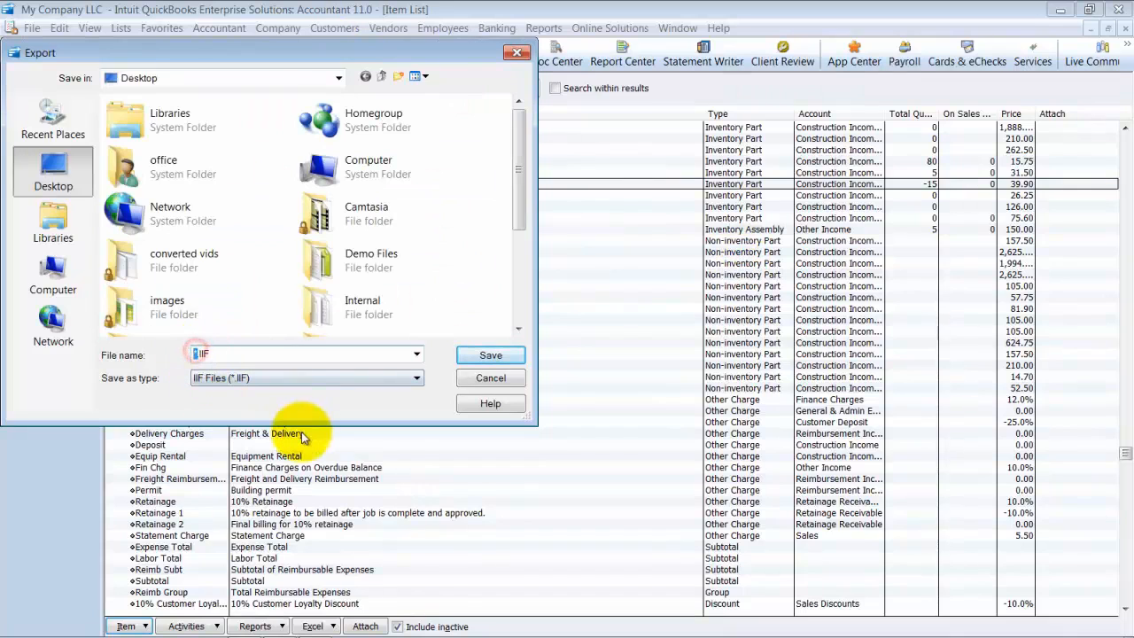
pyautogui.write('items')
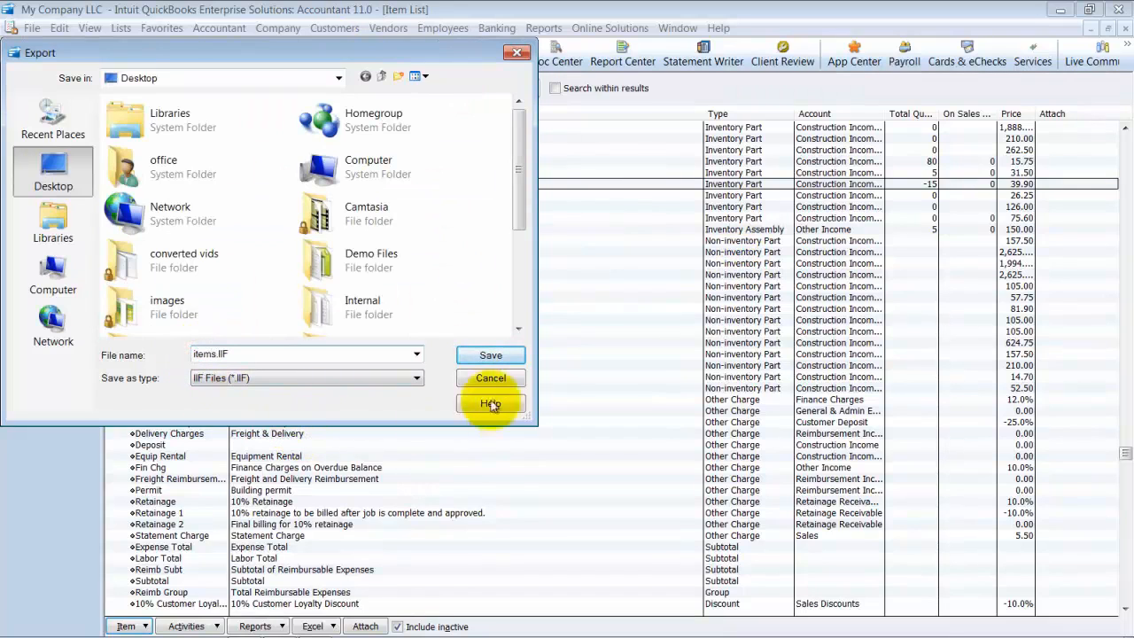
pyautogui.click(490, 354)
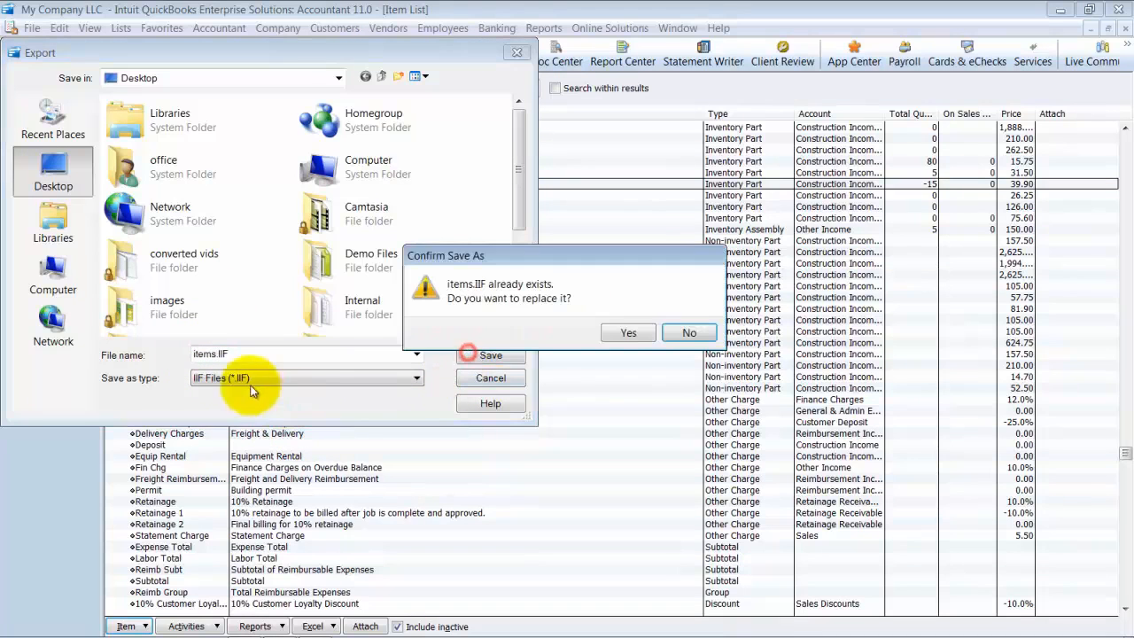
pyautogui.click(629, 334)
pyautogui.click(567, 206)
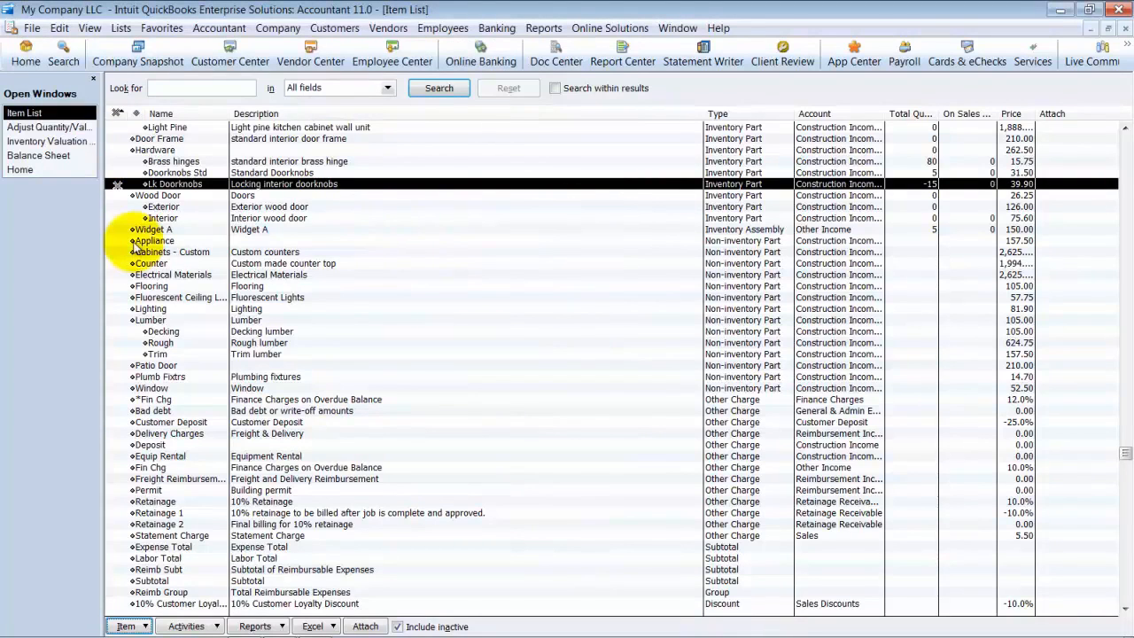
# - Switch to Microsoft Office Excel 2007 and maximize its window
pyautogui.moveTo(103, 631)
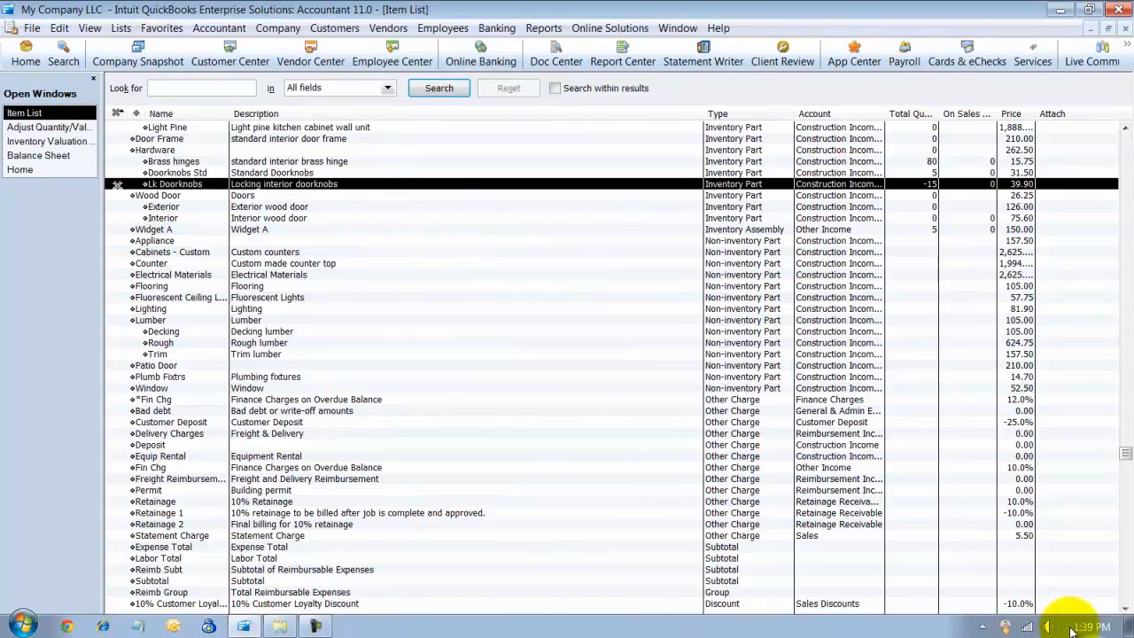
pyautogui.click(19, 626)
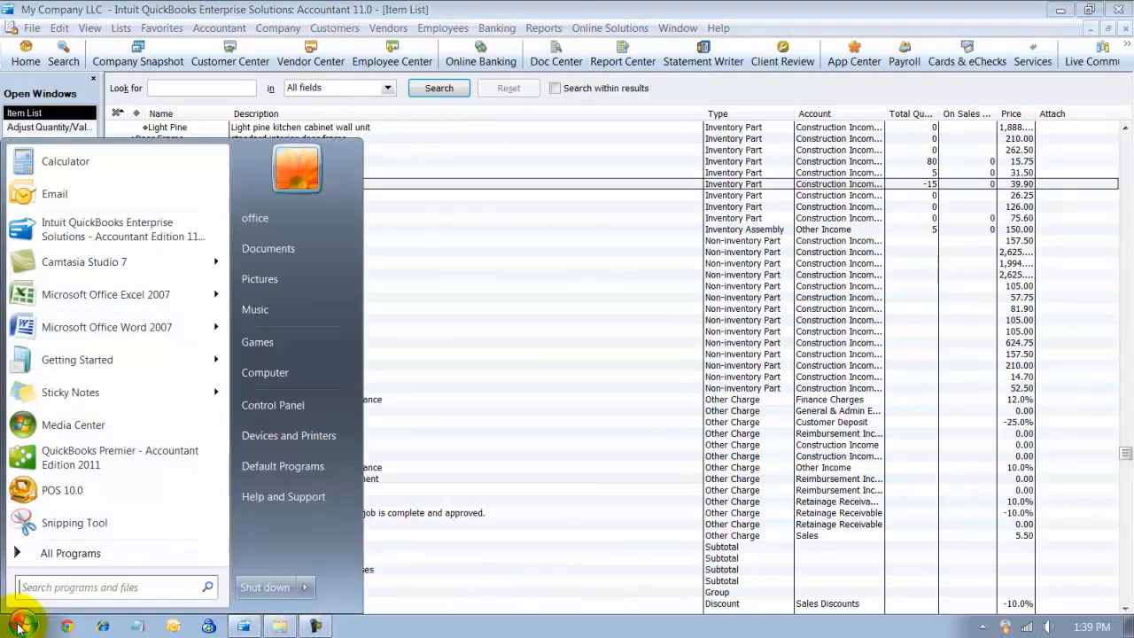
pyautogui.click(105, 294)
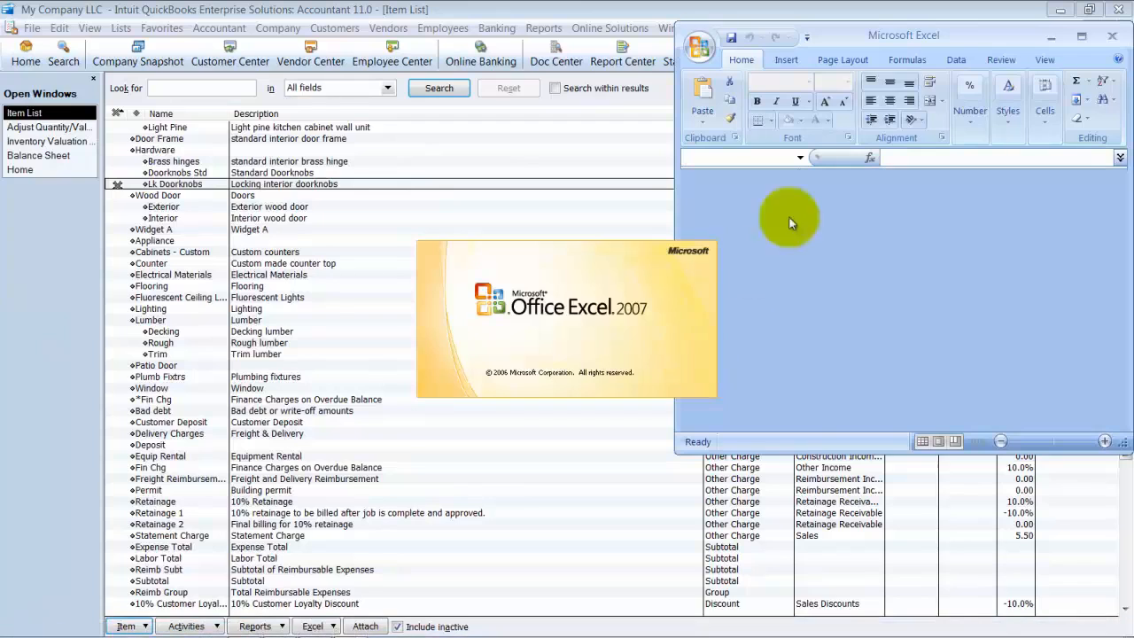
pyautogui.doubleClick(903, 35)
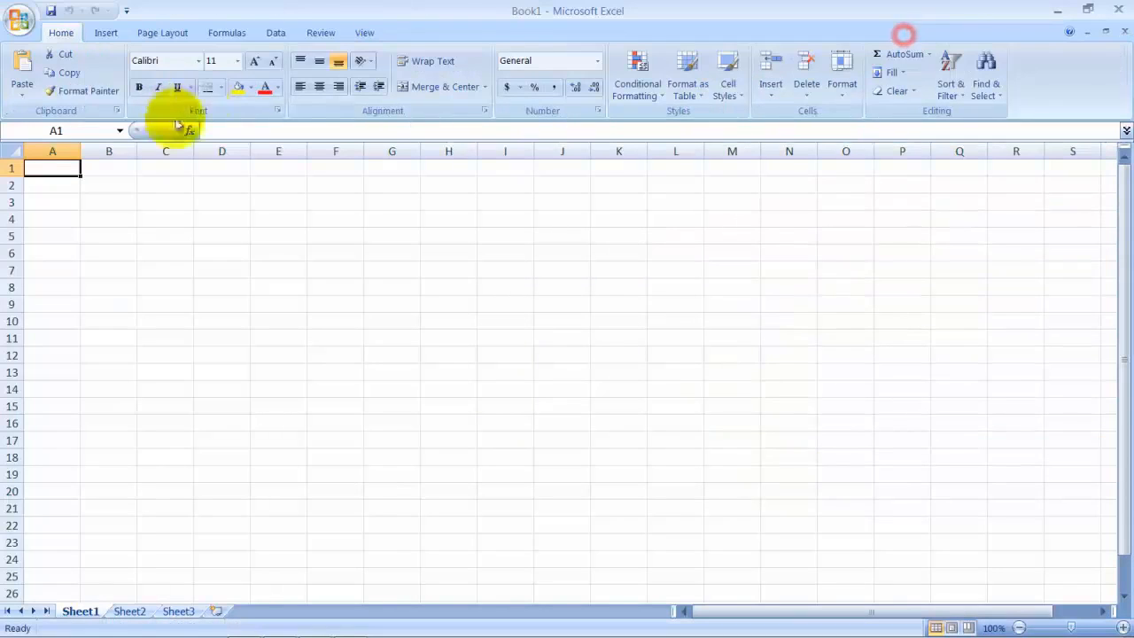
# - Open items.IIF from the Desktop with all file types shown, importing it as delimited text with the default settings
pyautogui.click(14, 23)
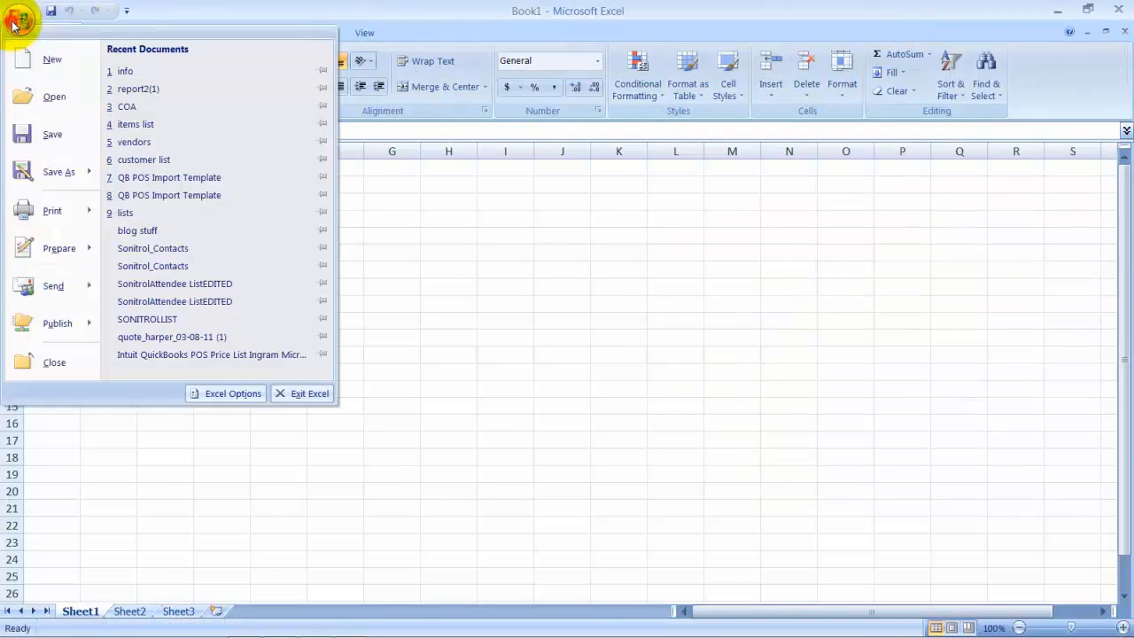
pyautogui.click(35, 91)
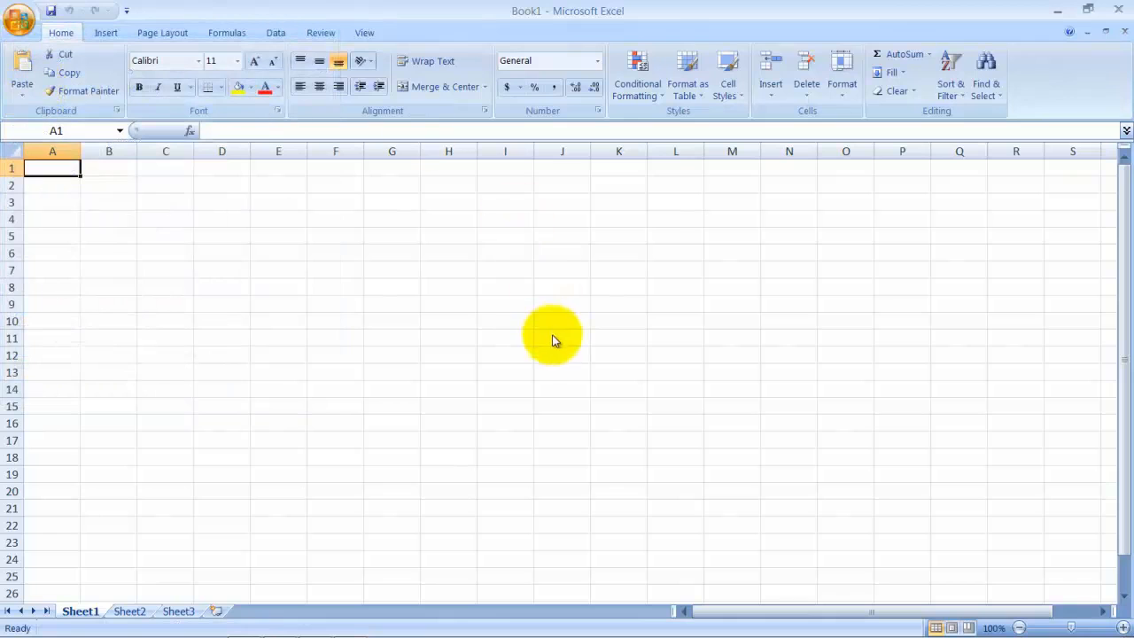
pyautogui.click(619, 365)
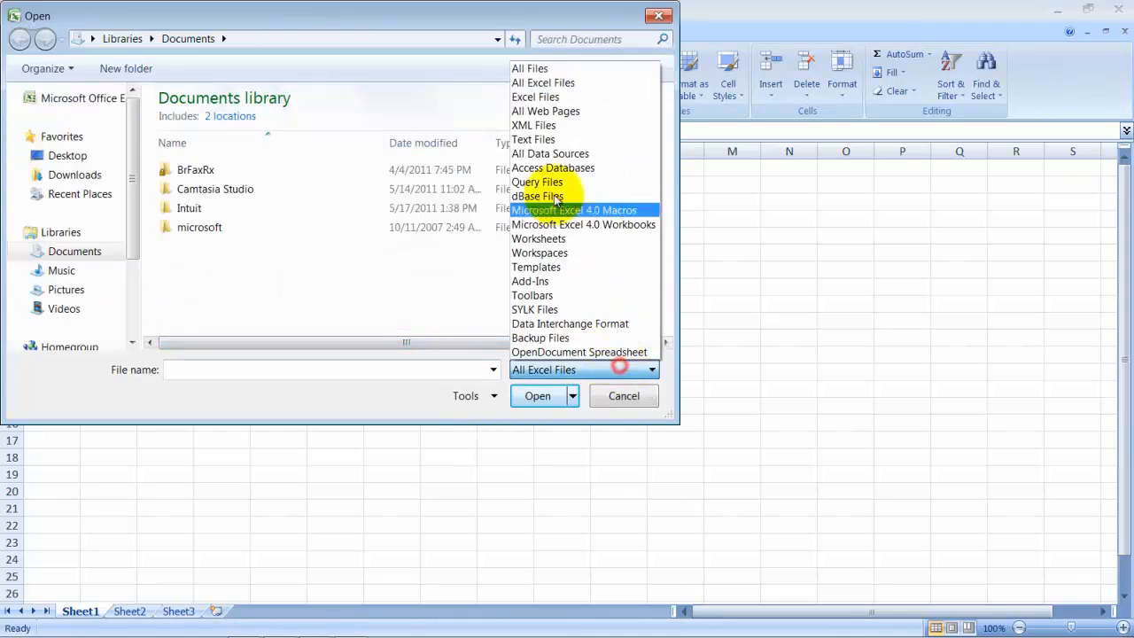
pyautogui.click(542, 67)
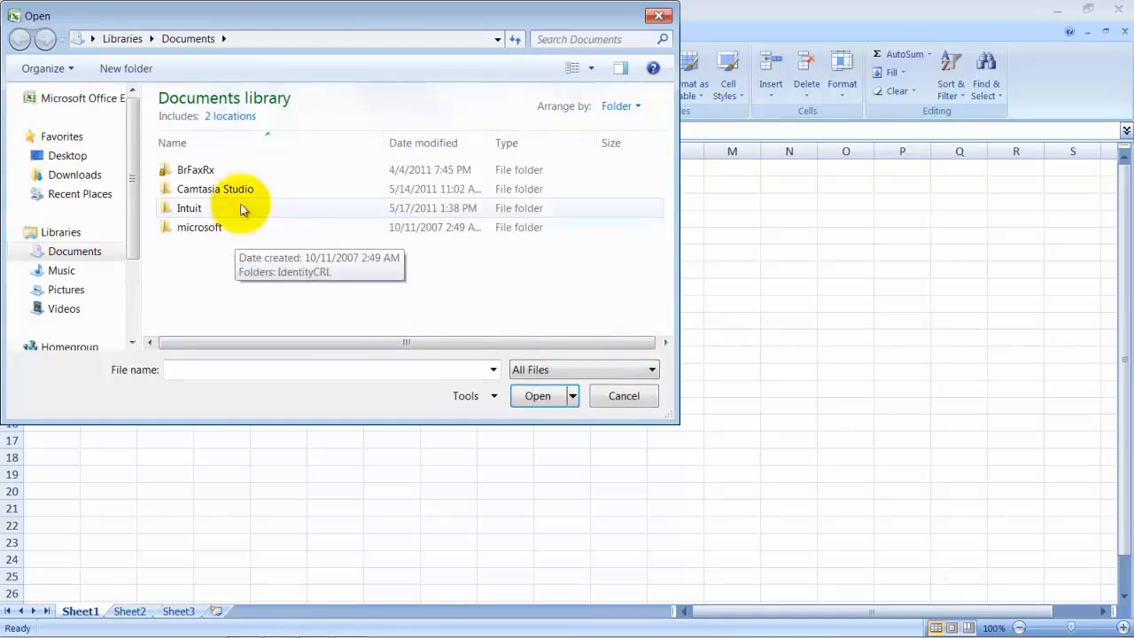
pyautogui.click(67, 155)
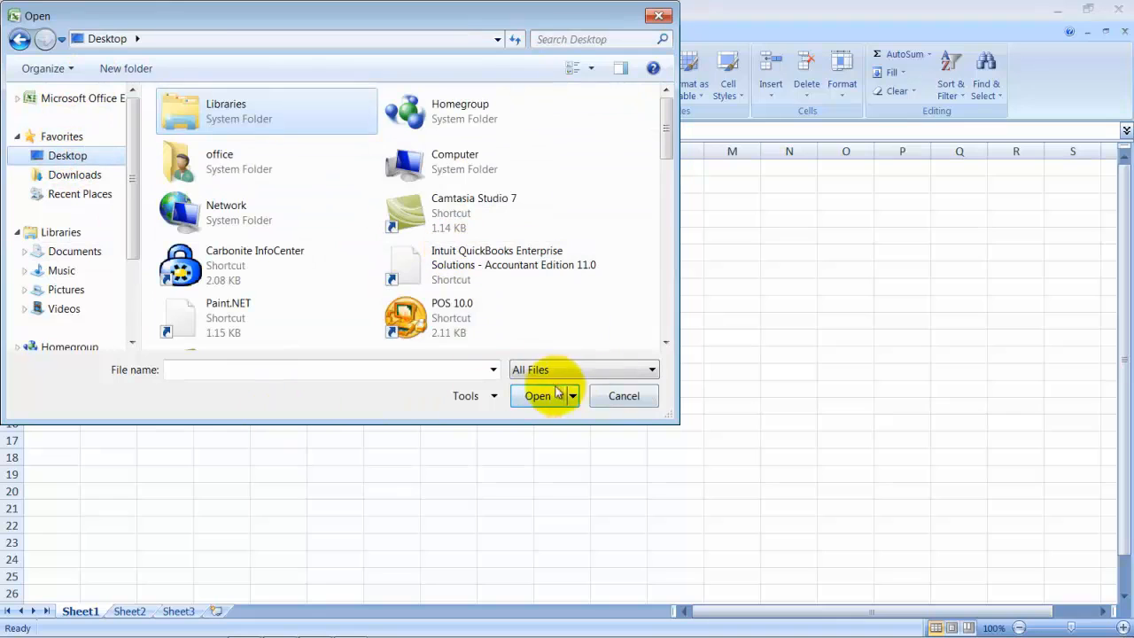
pyautogui.moveTo(666, 133); pyautogui.dragTo(686, 315)
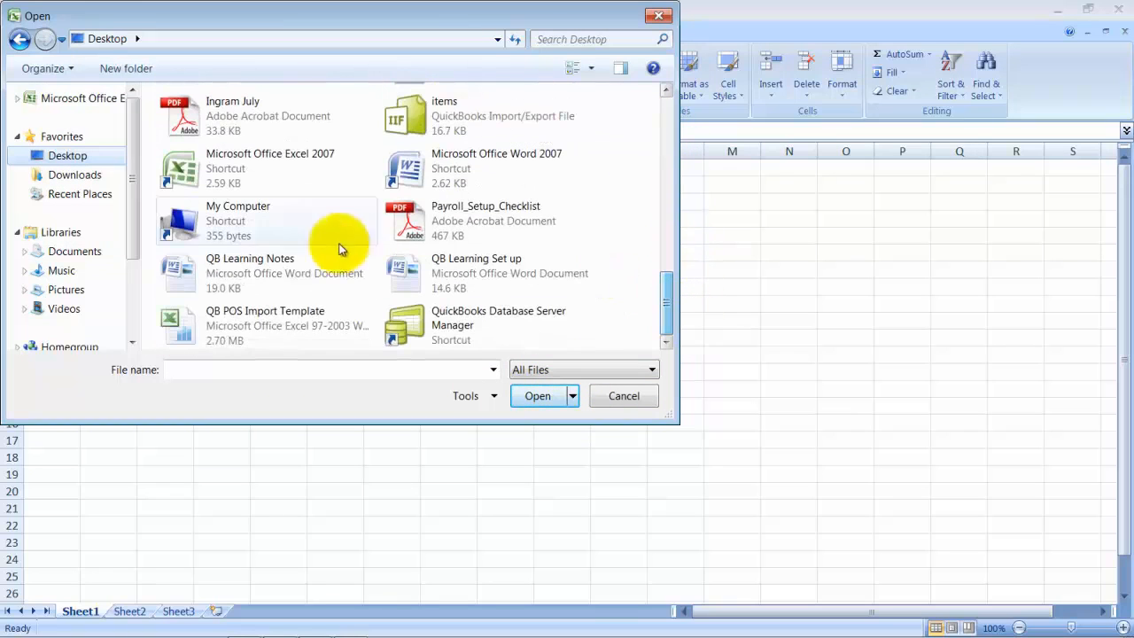
pyautogui.doubleClick(445, 129)
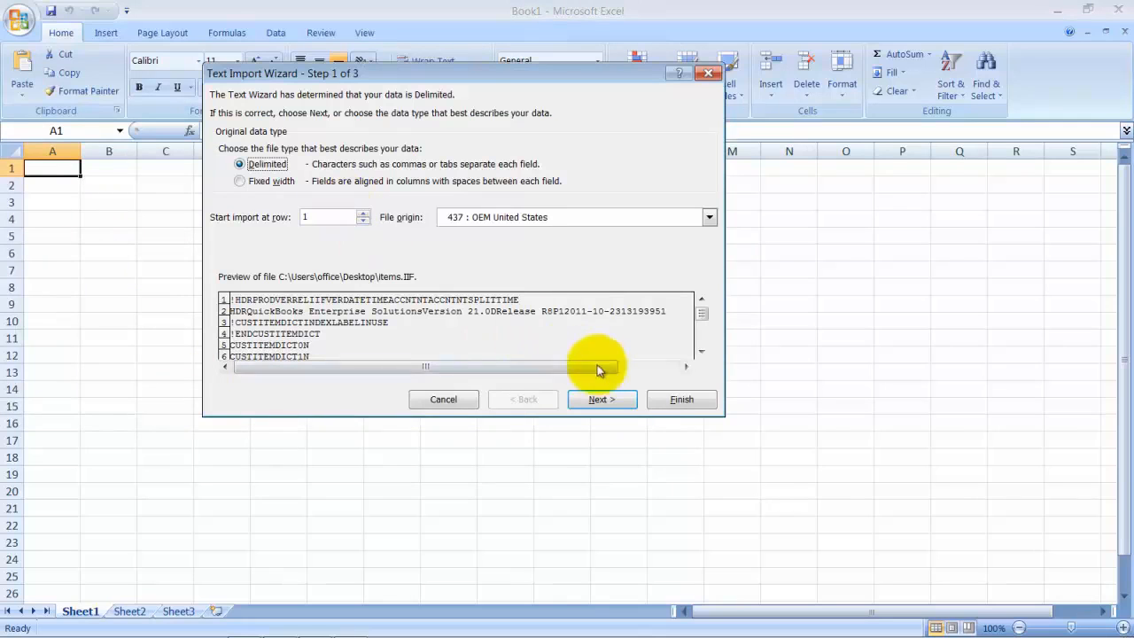
pyautogui.click(673, 400)
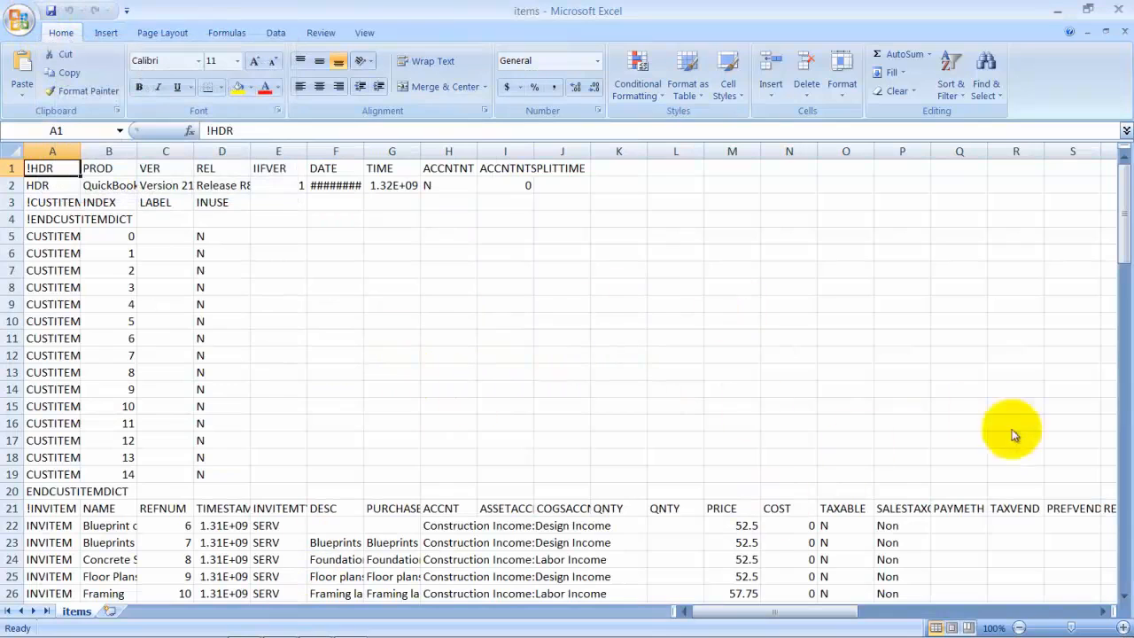
# - Save a copy of the item list on the Desktop as itemschanged.iif in Text (Tab delimited) format
pyautogui.moveTo(827, 613); pyautogui.dragTo(779, 612)
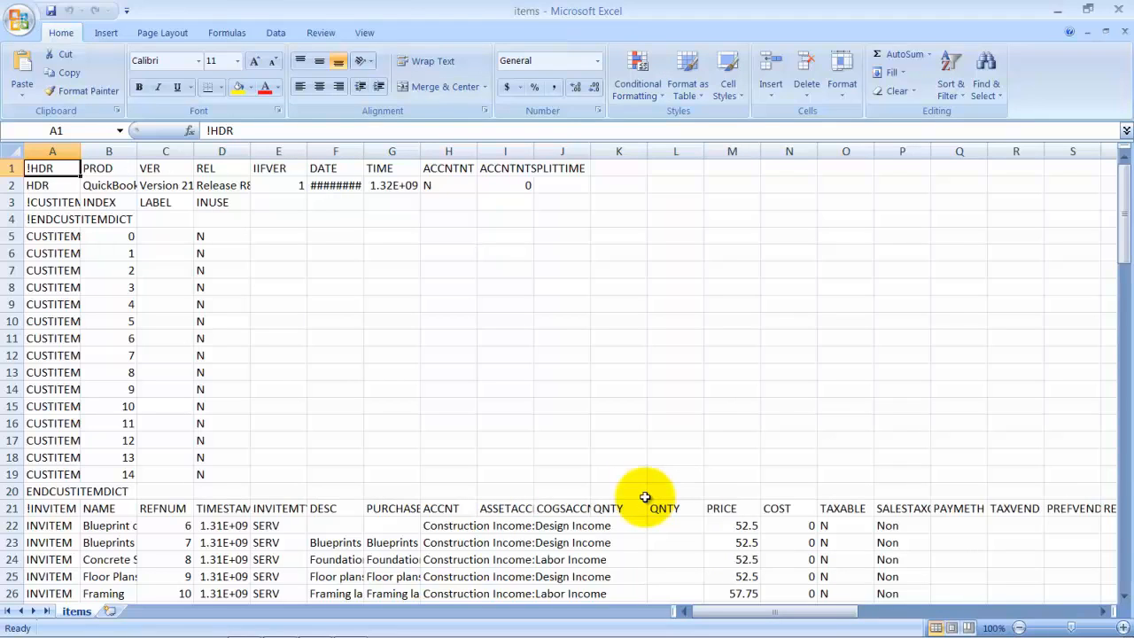
pyautogui.click(20, 20)
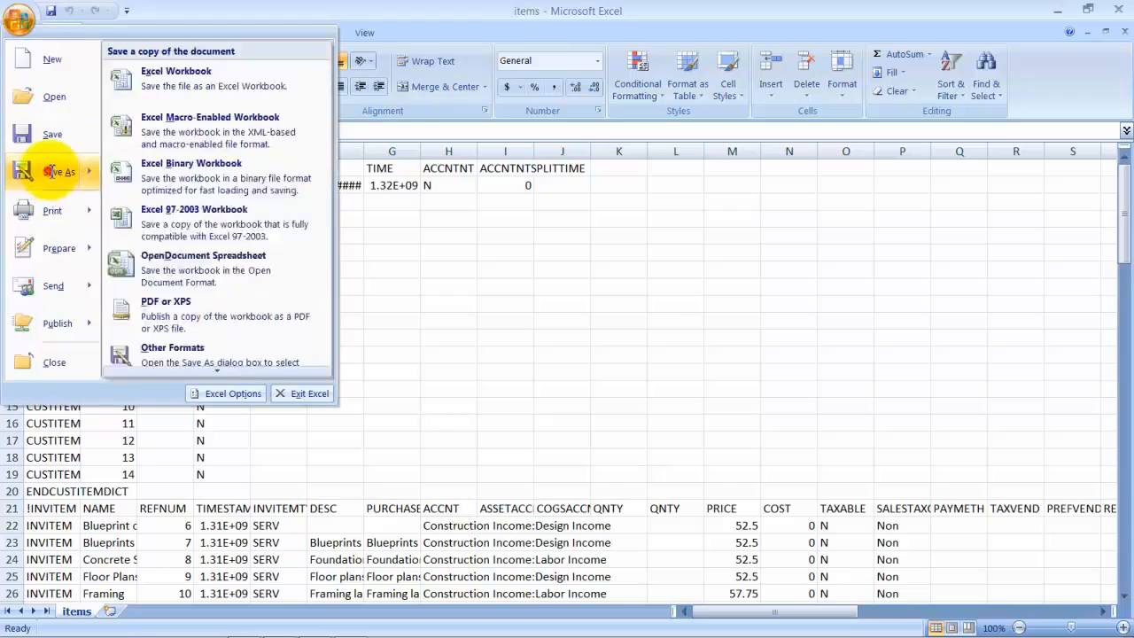
pyautogui.click(56, 171)
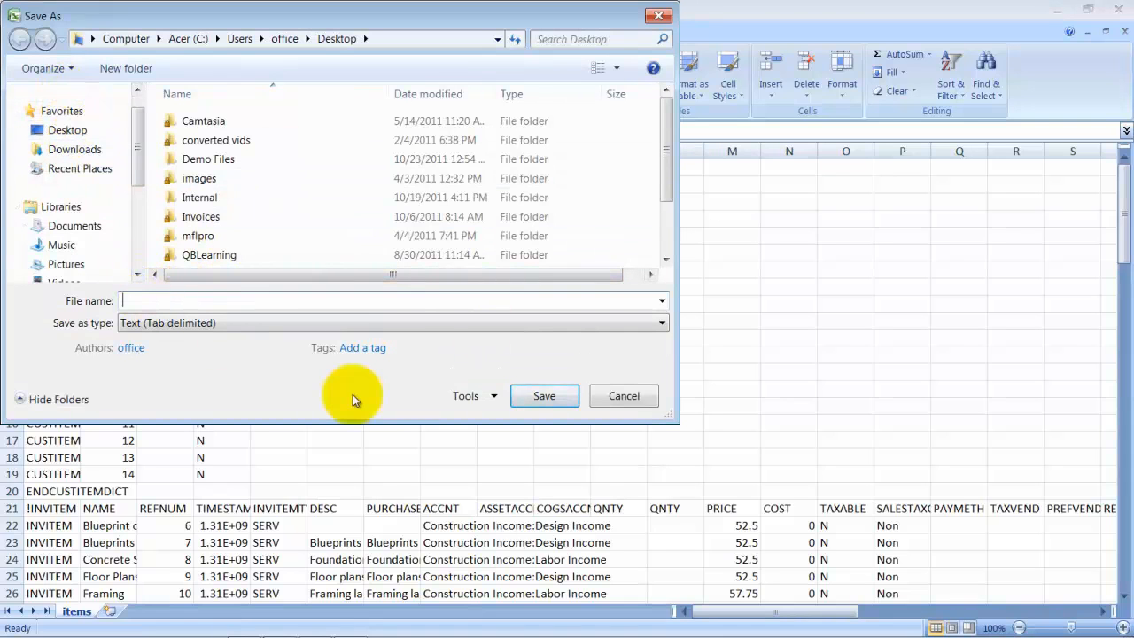
pyautogui.write('itemschanged.iif')
pyautogui.click(576, 396)
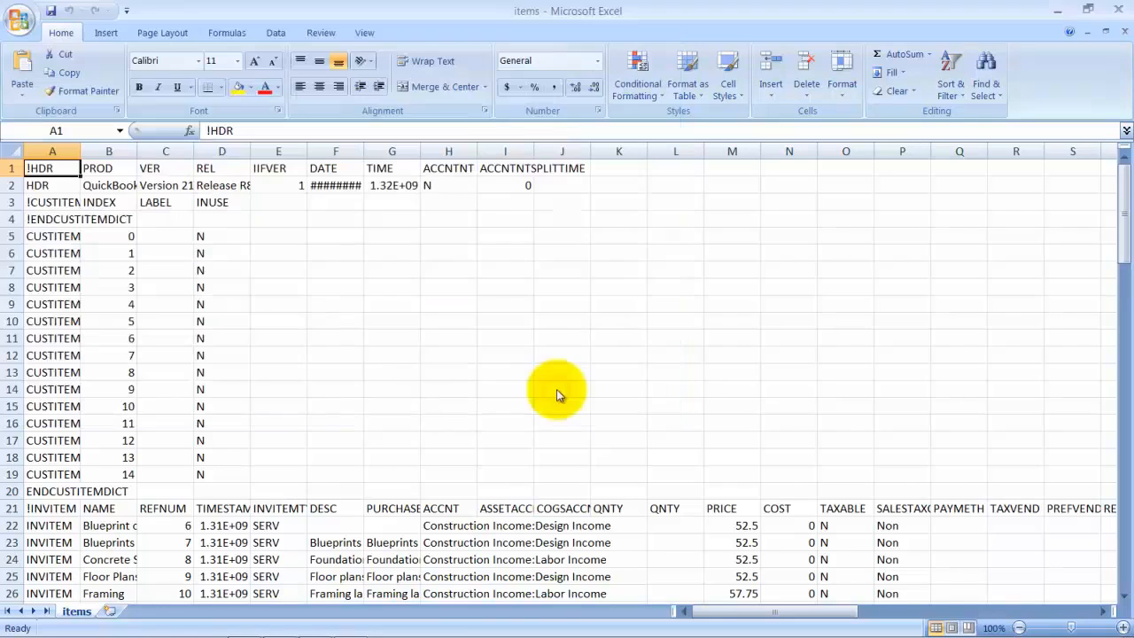
pyautogui.click(494, 386)
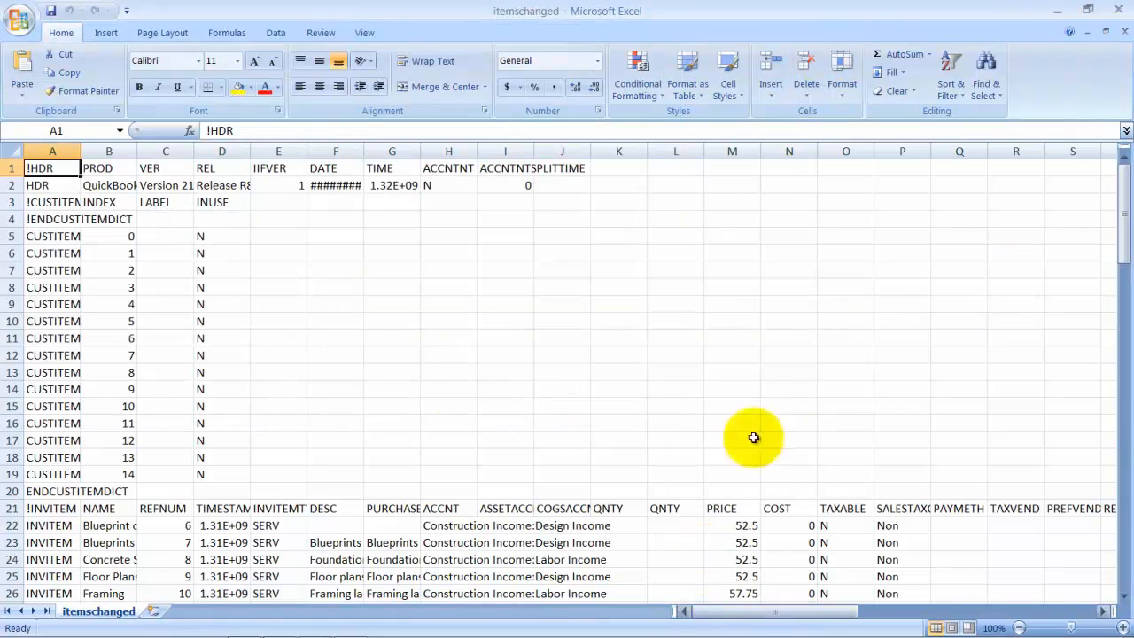
# - Delete rows 1 to 20 above the !INVITEM header row
pyautogui.scroll(-8, 753, 438)
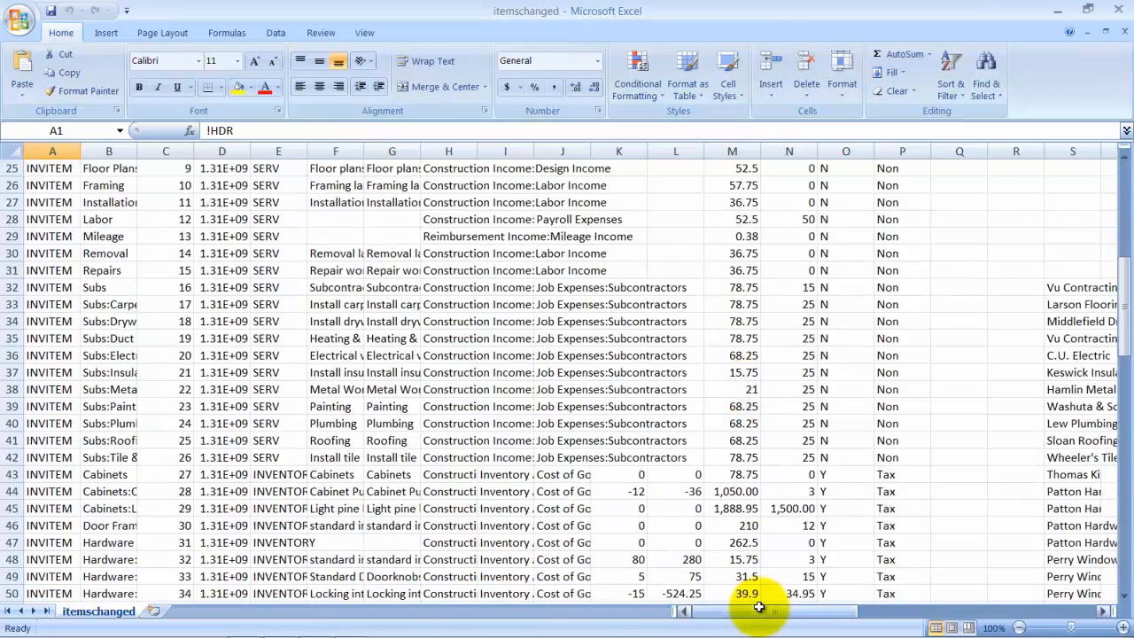
pyautogui.scroll(4, 753, 464)
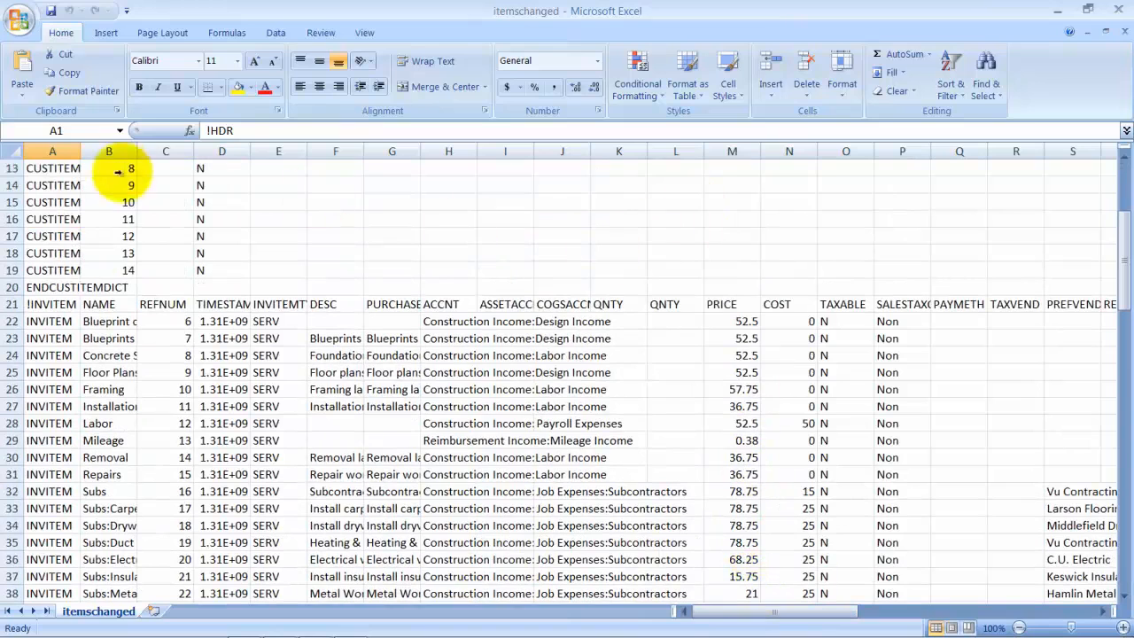
pyautogui.moveTo(12, 287); pyautogui.dragTo(18, 169)
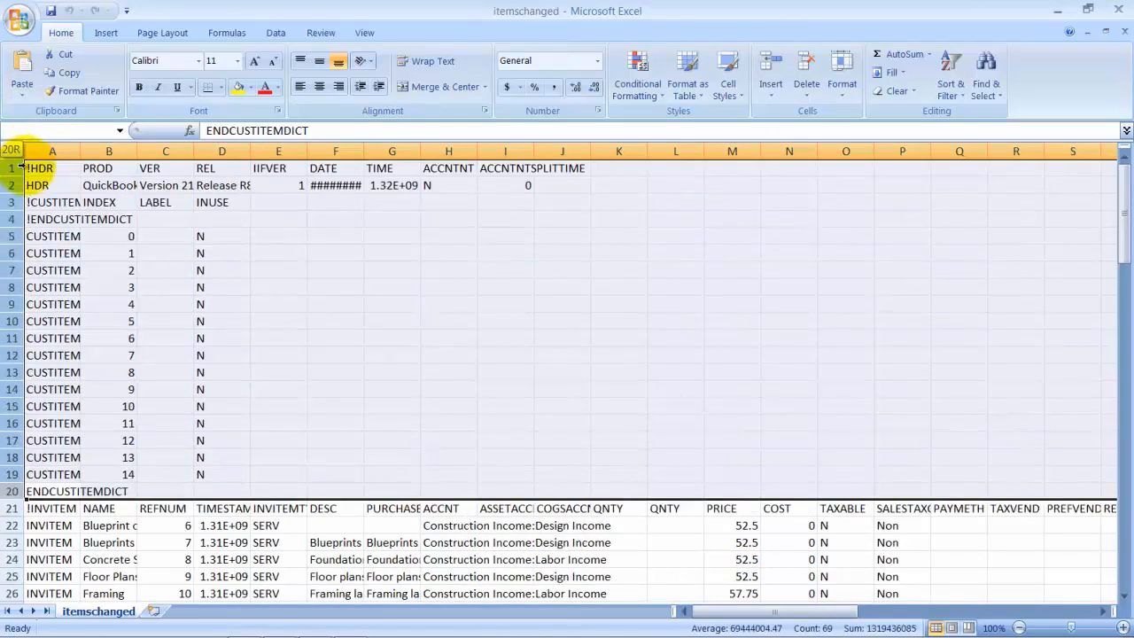
pyautogui.moveTo(27, 167); pyautogui.dragTo(27, 166)
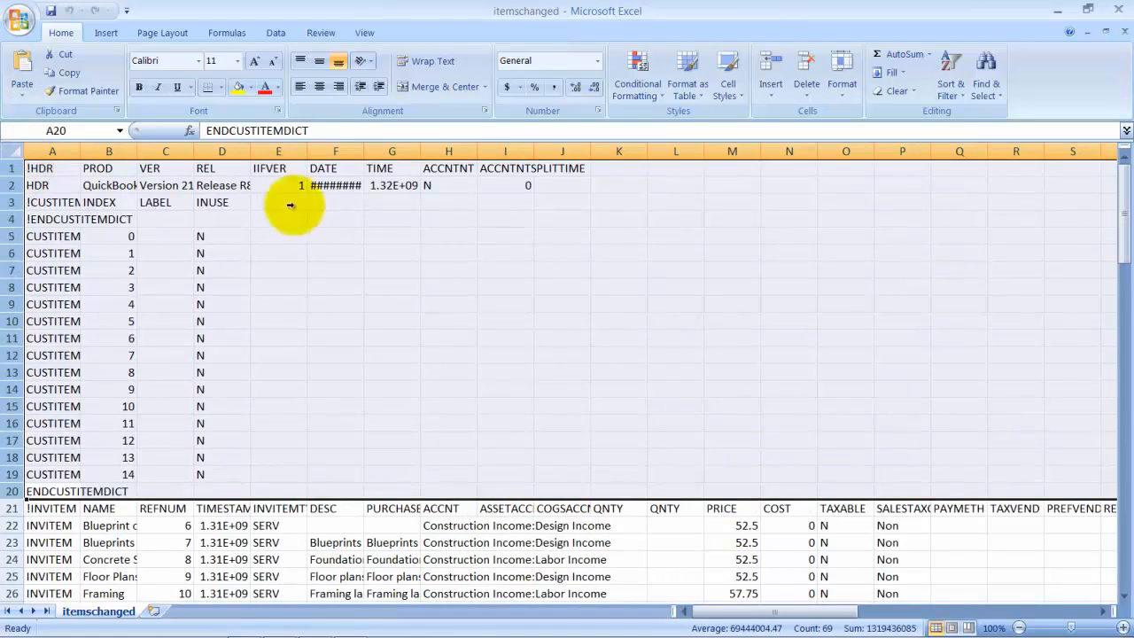
pyautogui.rightClick(99, 321)
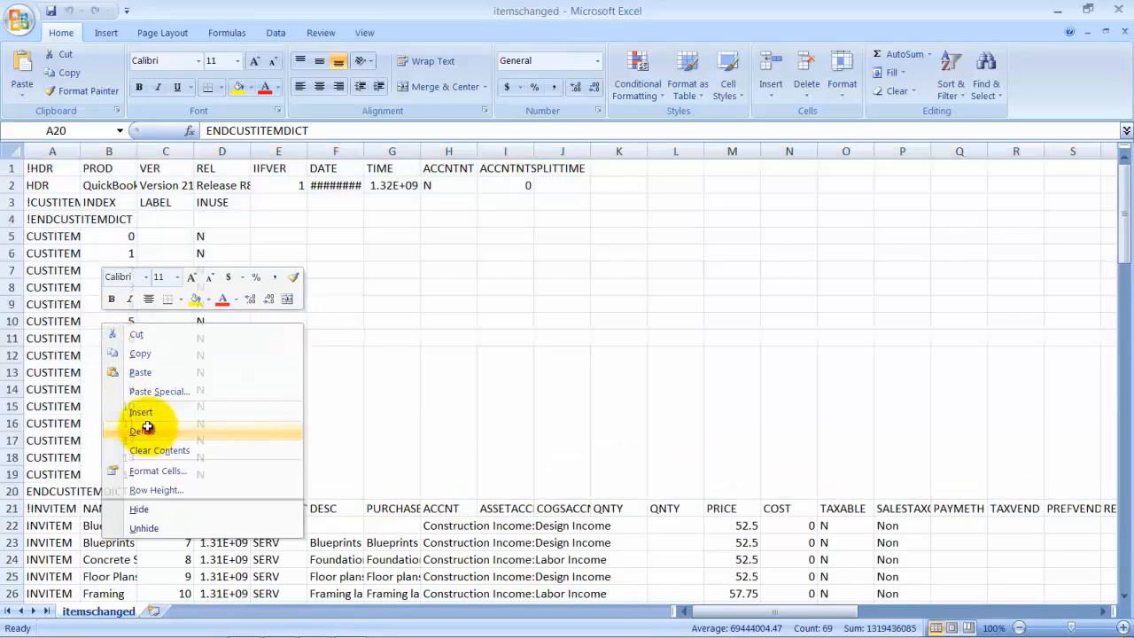
pyautogui.click(141, 430)
# - Examine the HIDDEN column (AC) to see which items are flagged as inactive
pyautogui.click(683, 304)
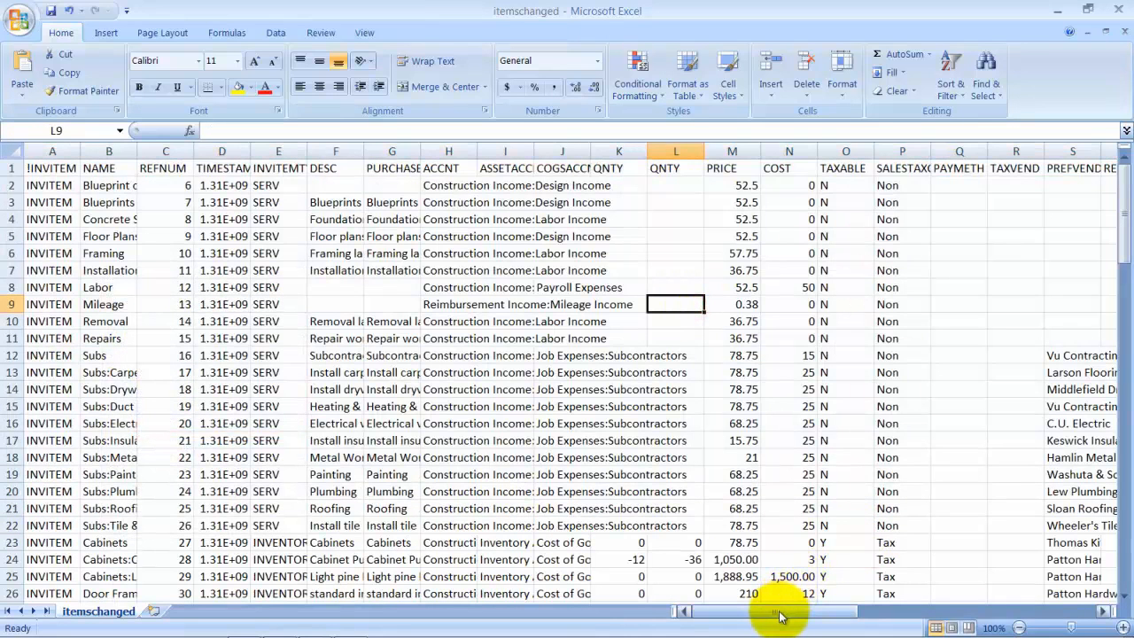
pyautogui.moveTo(779, 613); pyautogui.dragTo(901, 613)
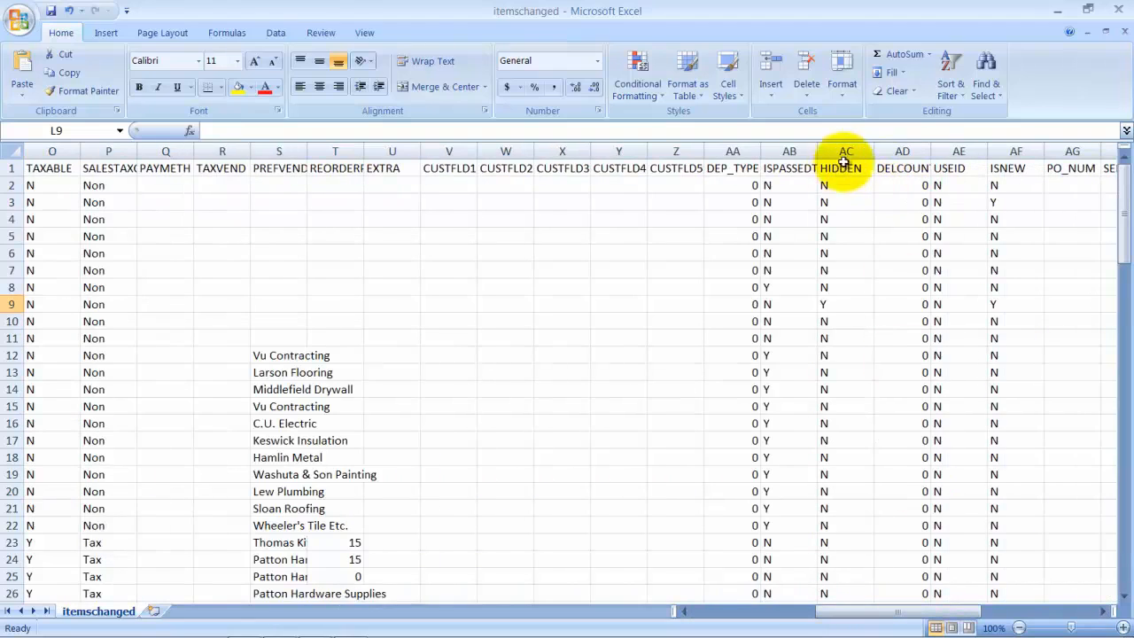
pyautogui.click(841, 271)
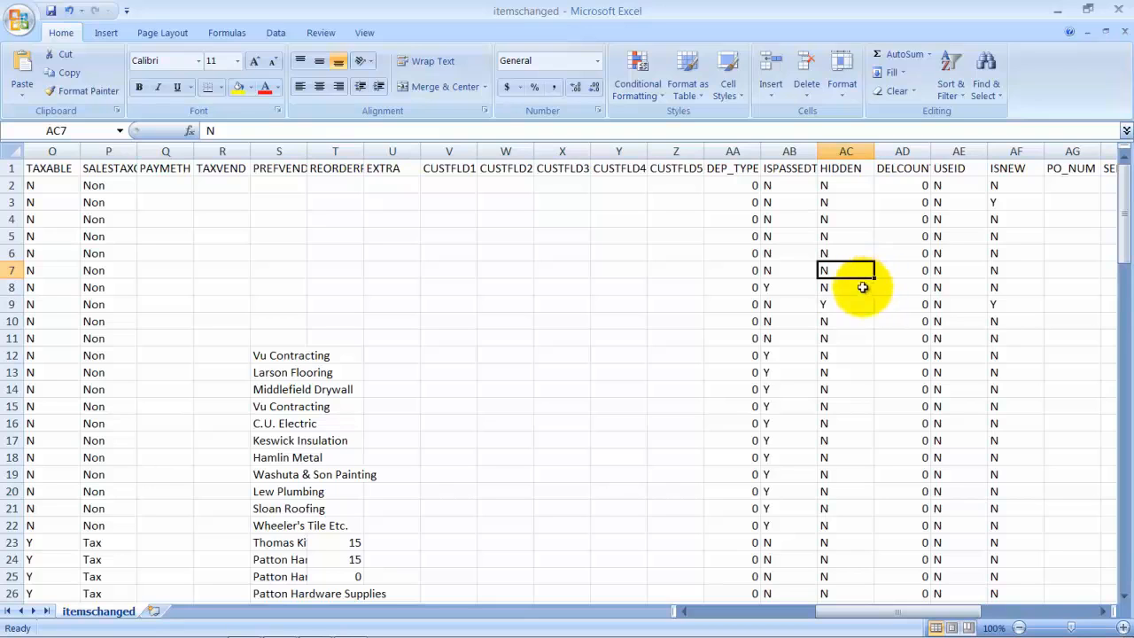
pyautogui.moveTo(855, 617); pyautogui.dragTo(775, 615)
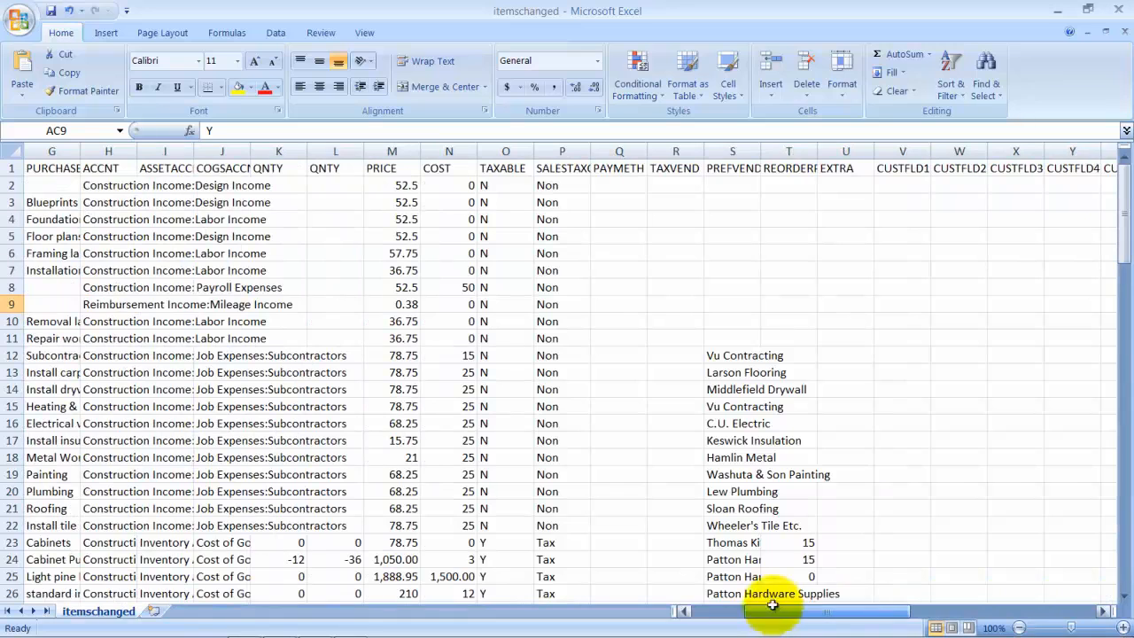
pyautogui.scroll(-4, 722, 501)
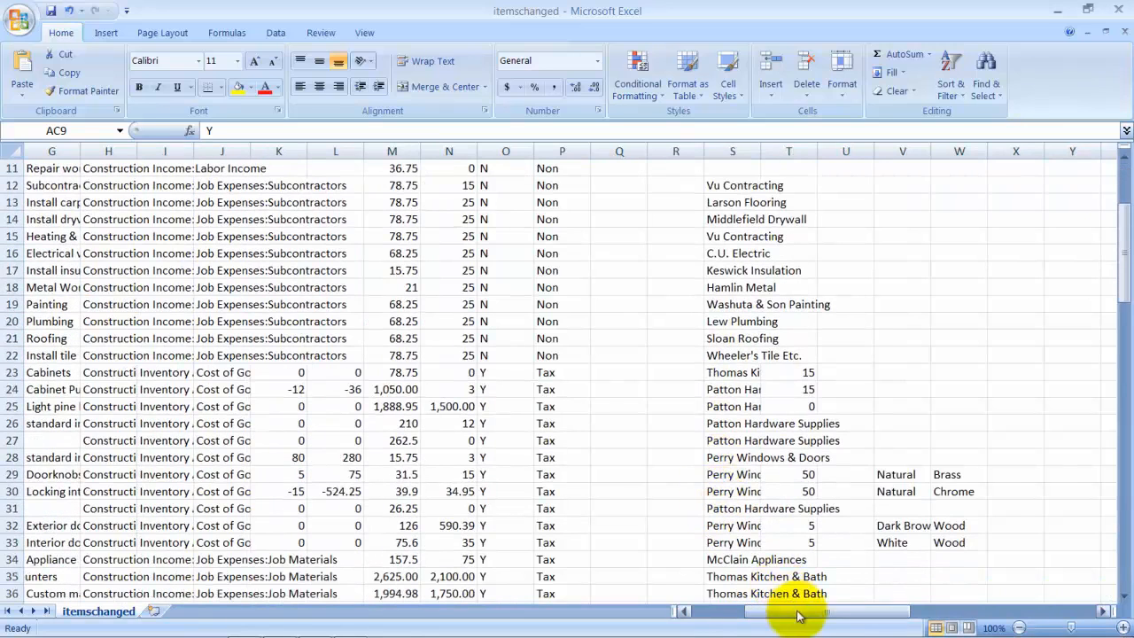
pyautogui.moveTo(797, 617); pyautogui.dragTo(997, 592)
pyautogui.scroll(-4, 466, 399)
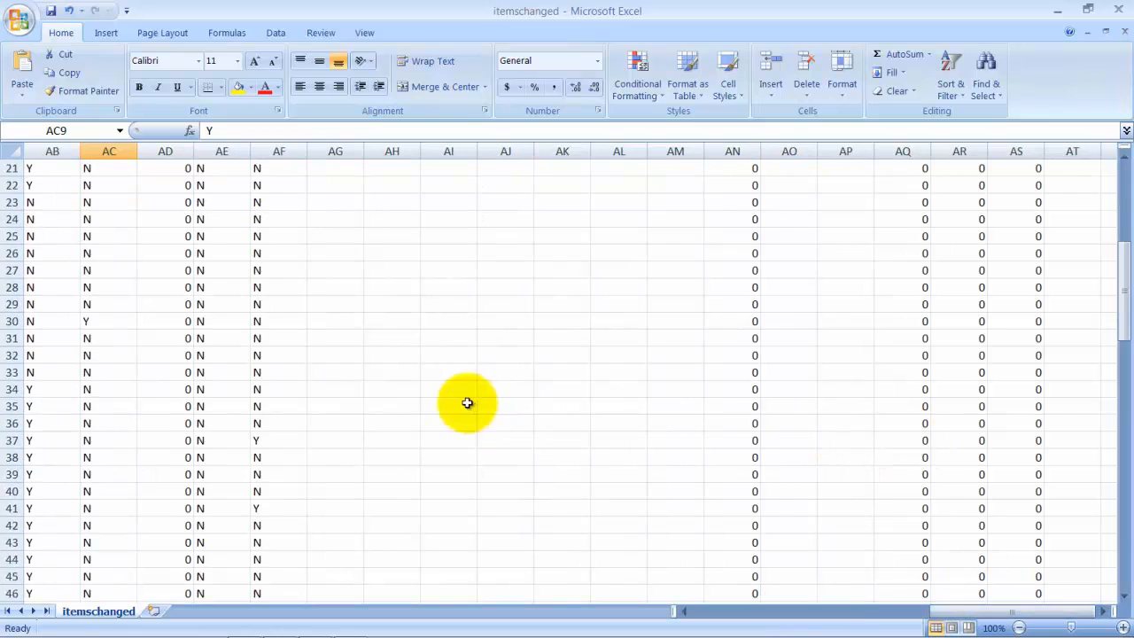
# - Trace the item rows from the HIDDEN column back through the vendor, cost, quantity and item type columns to NAME
pyautogui.click(278, 442)
pyautogui.press('Left')
pyautogui.press('Left')
pyautogui.press('Left')
pyautogui.press('Left')
pyautogui.press('Left')
pyautogui.press('Left')
pyautogui.press('Left')
pyautogui.press('Left')
pyautogui.press('Left')
pyautogui.press('Left')
pyautogui.press('Left')
pyautogui.press('Left')
pyautogui.press('Left')
pyautogui.press('Left')
pyautogui.press('Left')
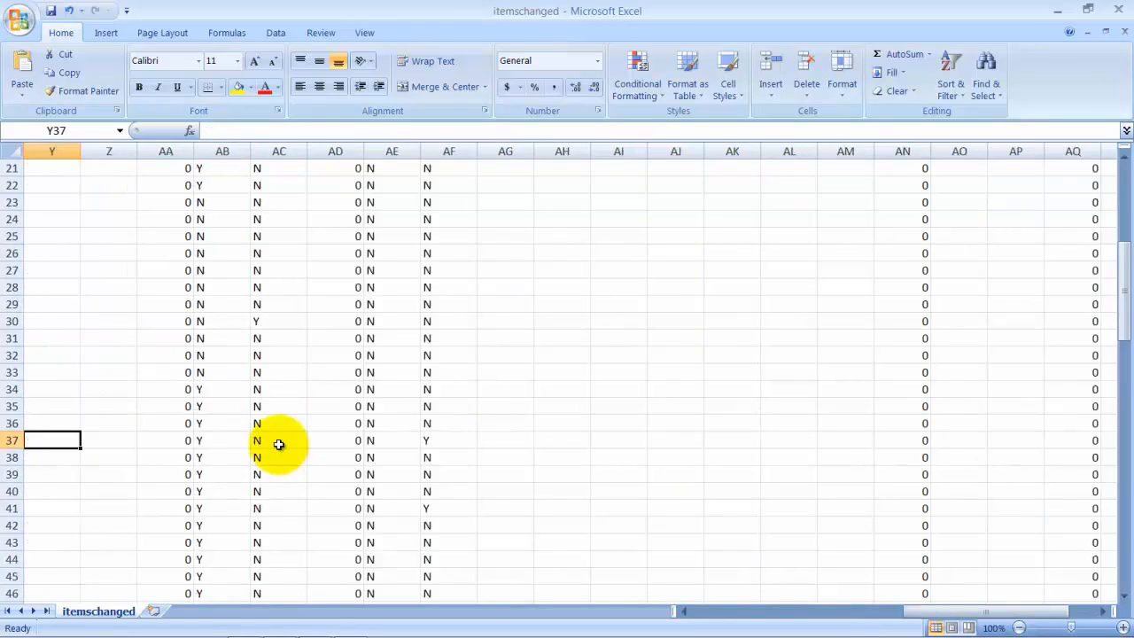
pyautogui.press('Left')
pyautogui.press('Left')
pyautogui.press('Left')
pyautogui.press('Left')
pyautogui.press('Left')
pyautogui.press('Left')
pyautogui.press('Left')
pyautogui.press('Left')
pyautogui.press('Left')
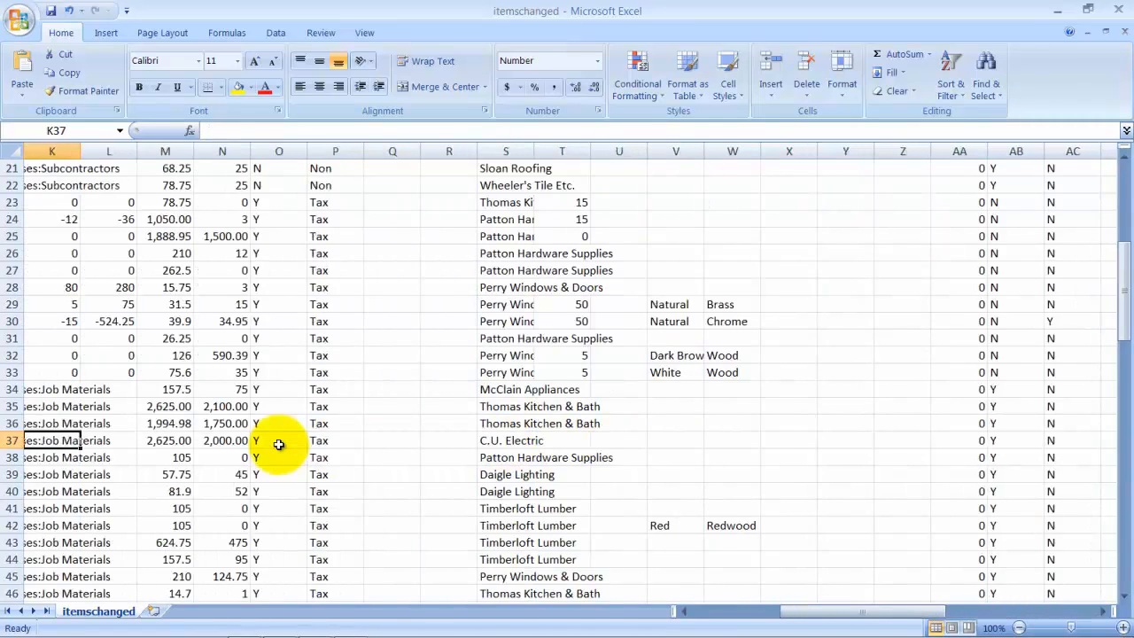
pyautogui.press('Right')
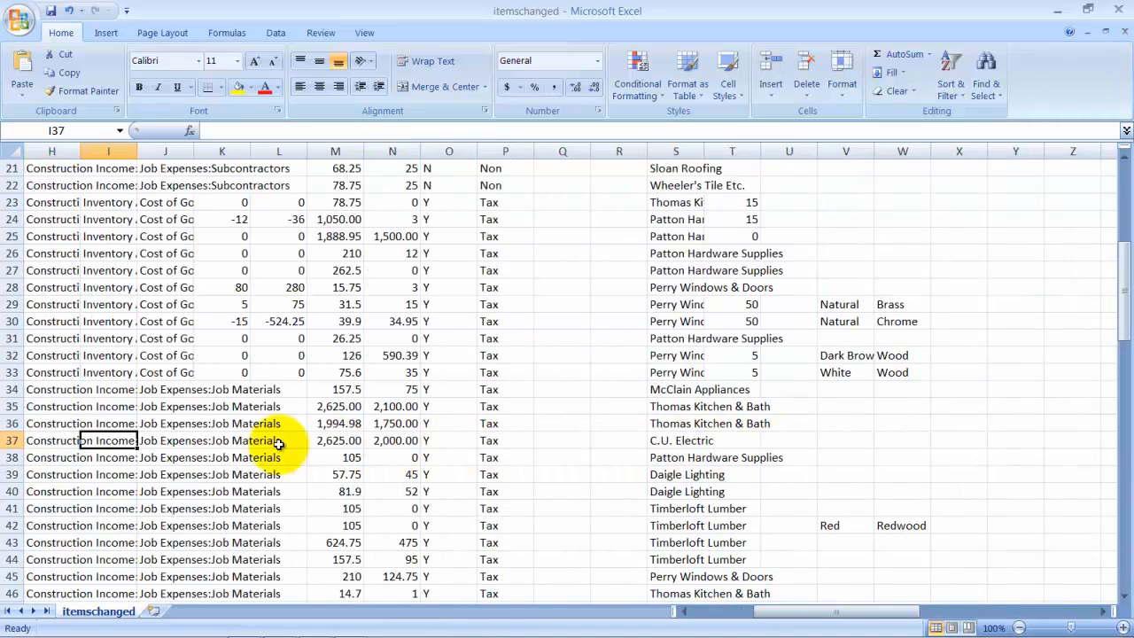
pyautogui.press('Left')
pyautogui.press('Left')
pyautogui.press('Left')
pyautogui.press('Left')
pyautogui.press('Left')
pyautogui.press('Left')
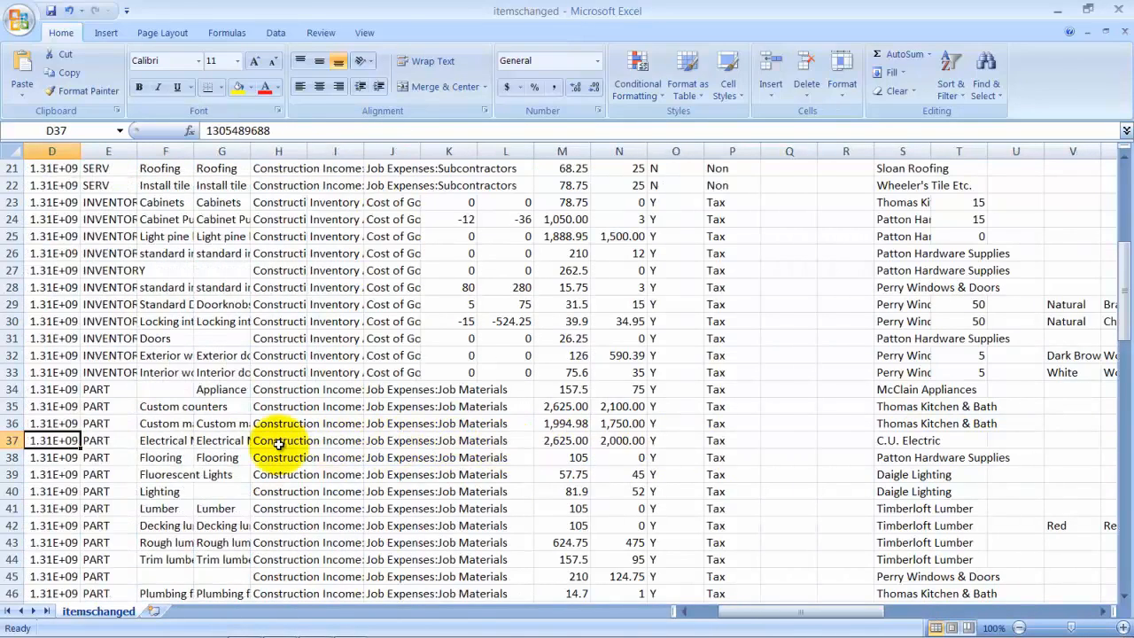
pyautogui.press('Left')
pyautogui.press('Right')
pyautogui.press('Left')
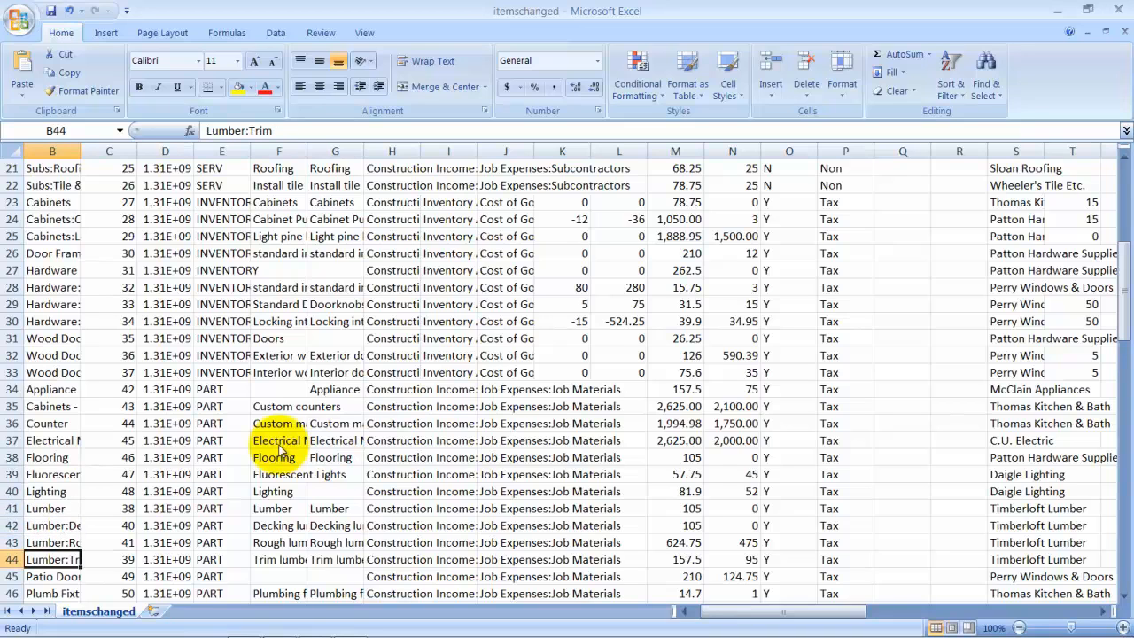
# - Widen the NAME column (B) so the full item names fit
pyautogui.scroll(-1, 280, 450)
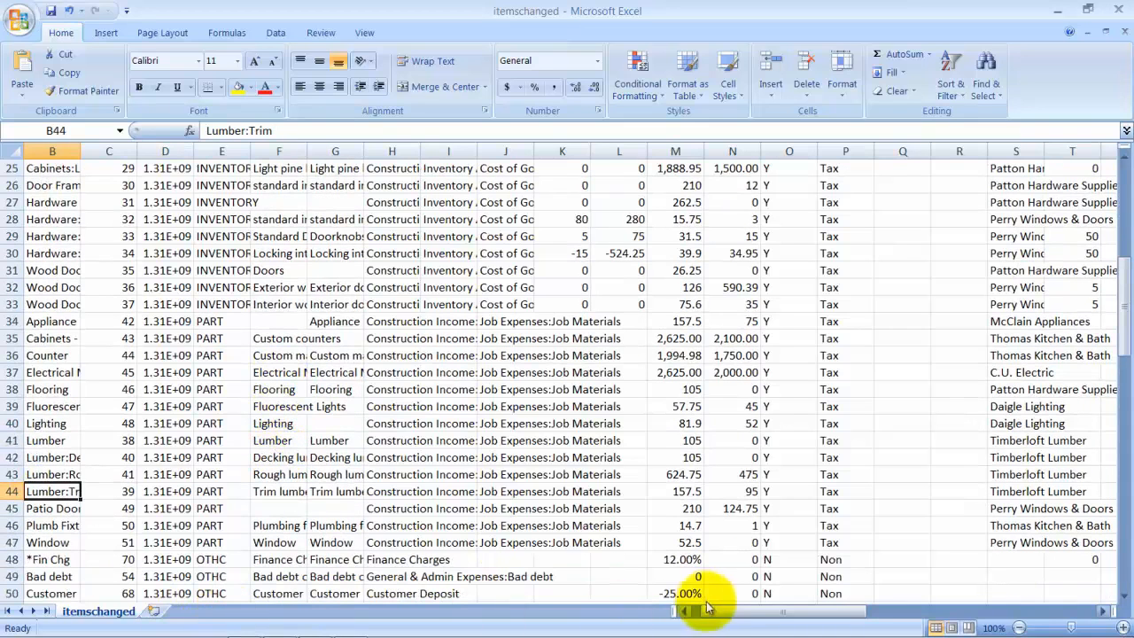
pyautogui.moveTo(707, 608); pyautogui.dragTo(700, 608)
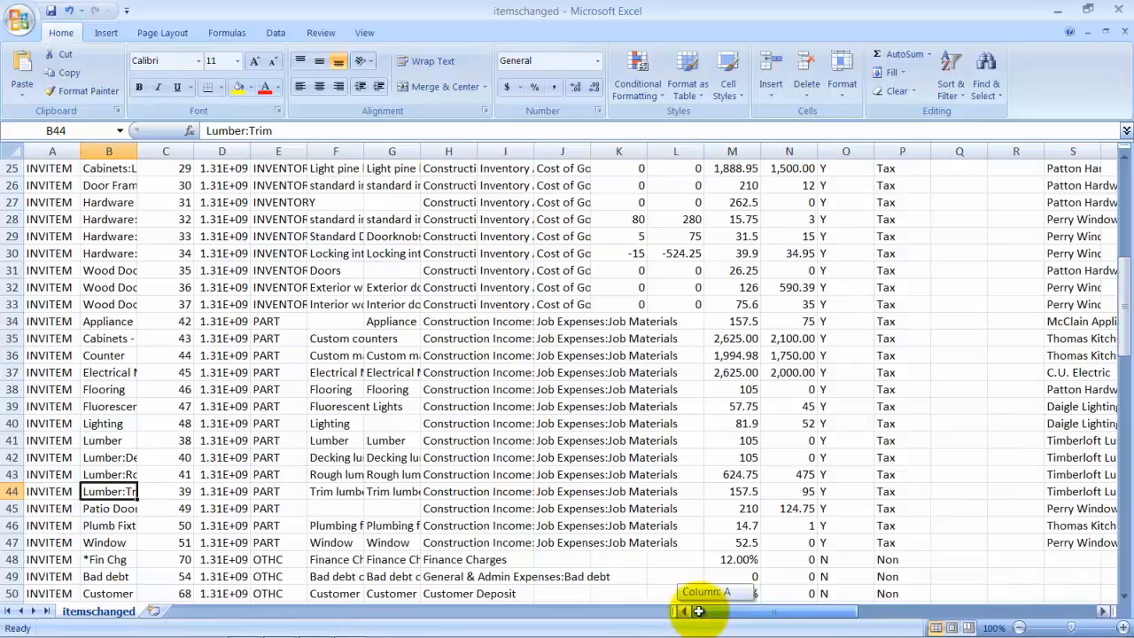
pyautogui.moveTo(137, 155); pyautogui.dragTo(230, 161)
# - Look through the item rows by item type, from the services and inventory parts down to the assembly and group entries
pyautogui.scroll(8, 354, 496)
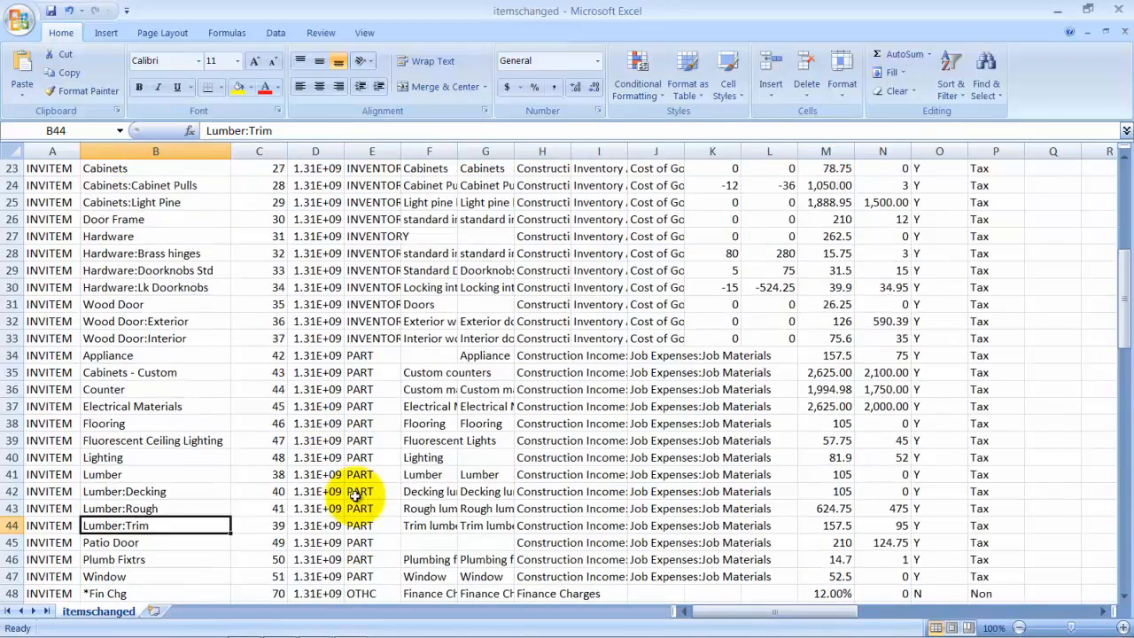
pyautogui.scroll(-15, 354, 498)
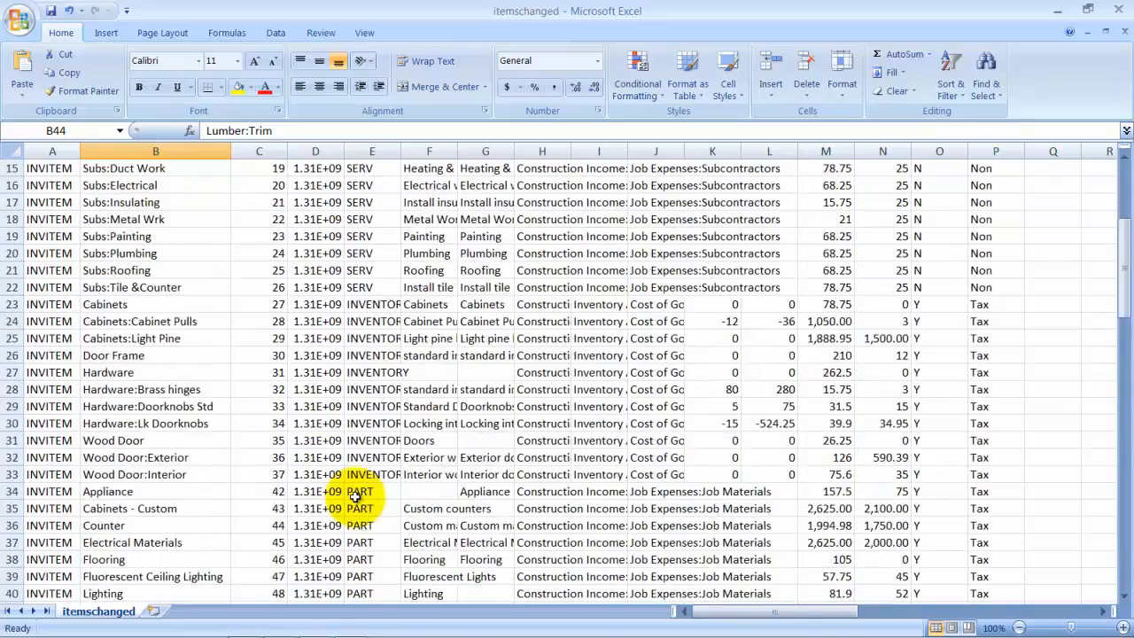
pyautogui.scroll(-9, 354, 498)
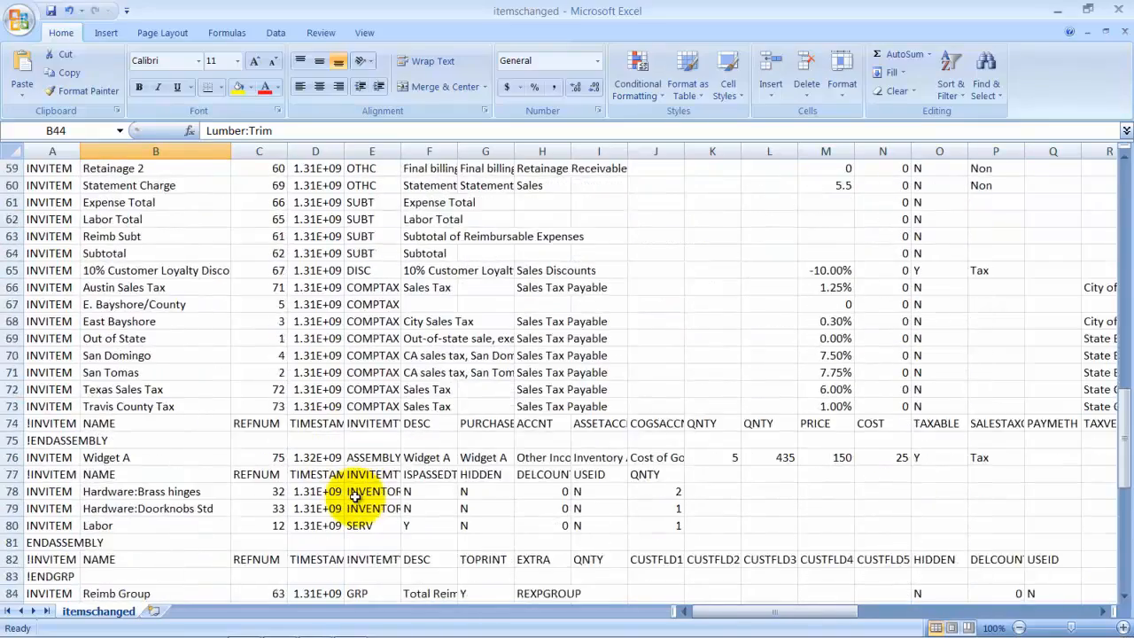
pyautogui.scroll(1, 355, 498)
pyautogui.scroll(6, 354, 498)
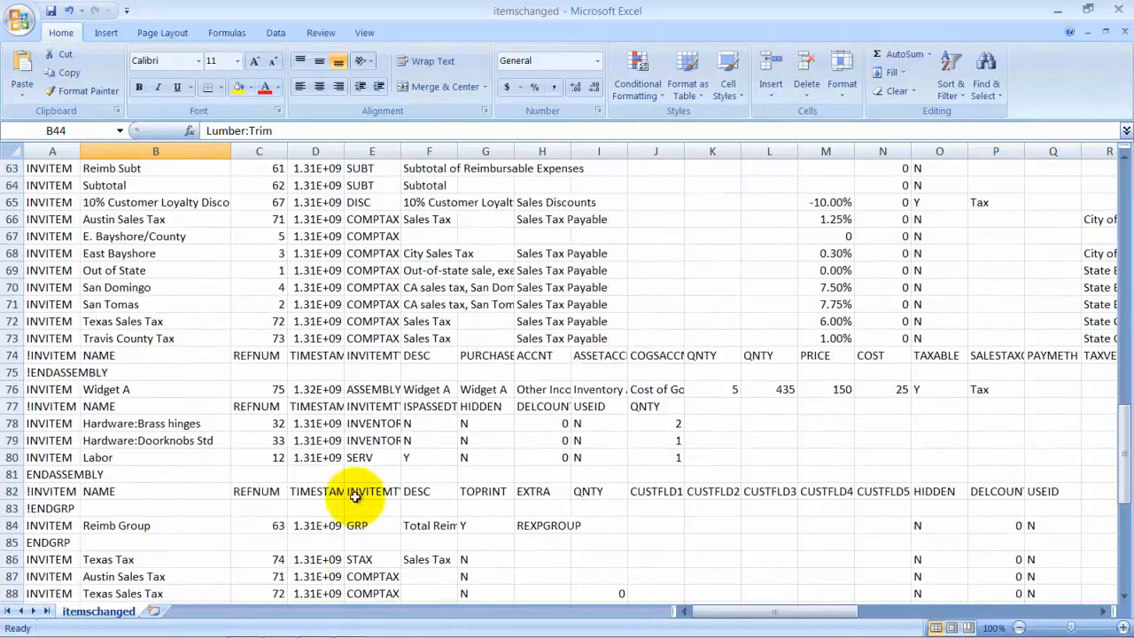
# - Close the itemschanged workbook and exit Excel to return to the Item List in QuickBooks
pyautogui.scroll(3, 355, 498)
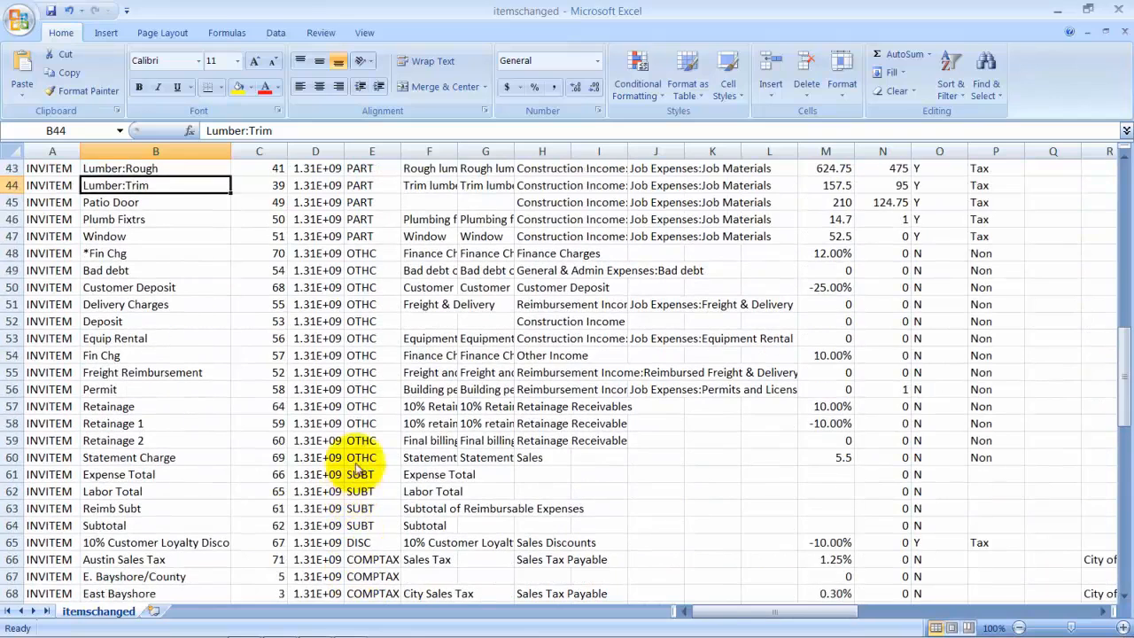
pyautogui.click(1123, 33)
pyautogui.click(562, 365)
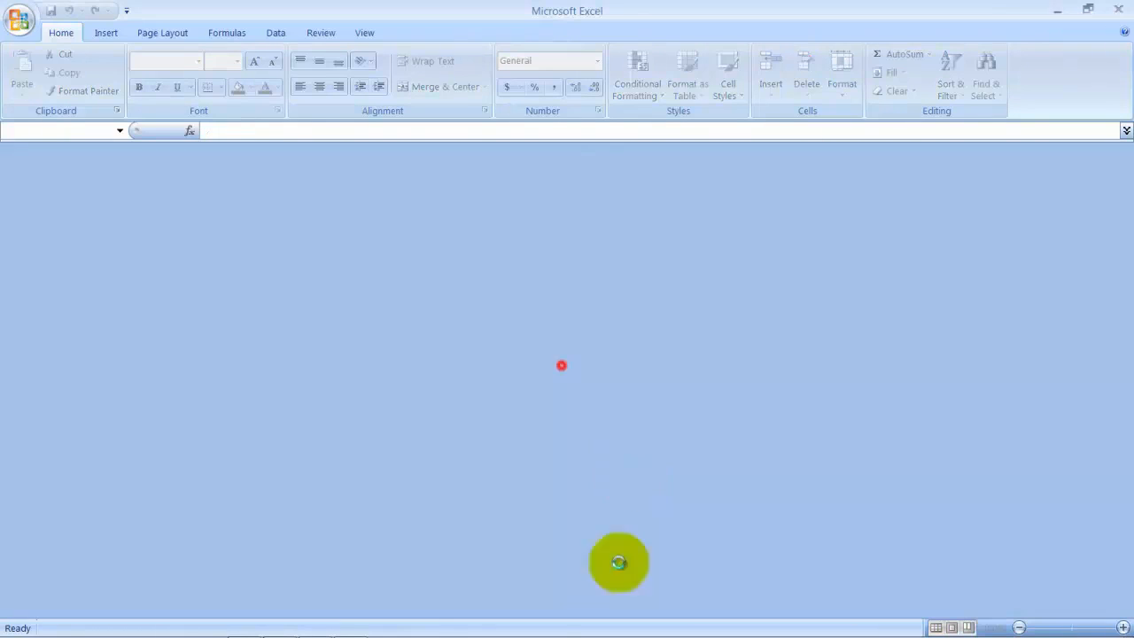
pyautogui.click(1118, 9)
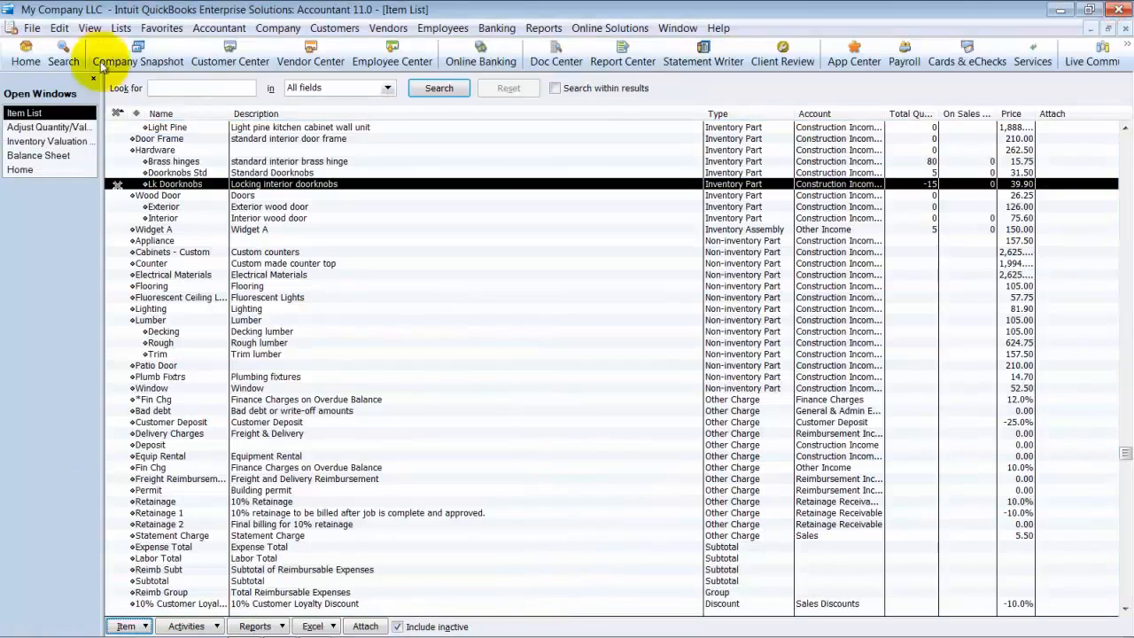
# - Start a list export to an IIF file with only the Item List selected
pyautogui.click(36, 29)
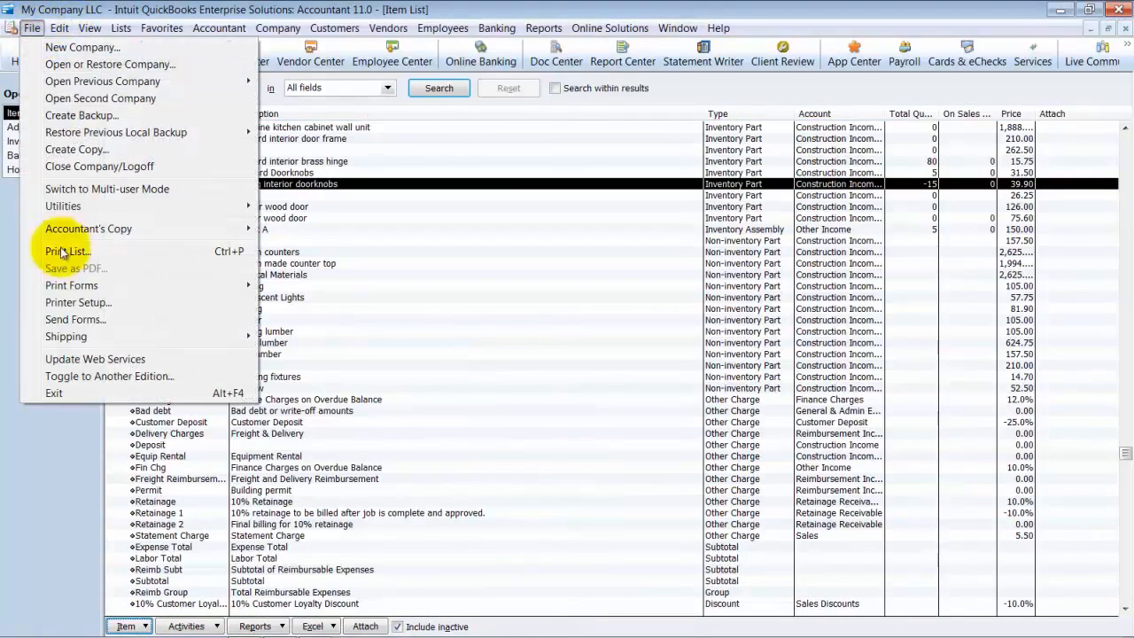
pyautogui.moveTo(144, 205)
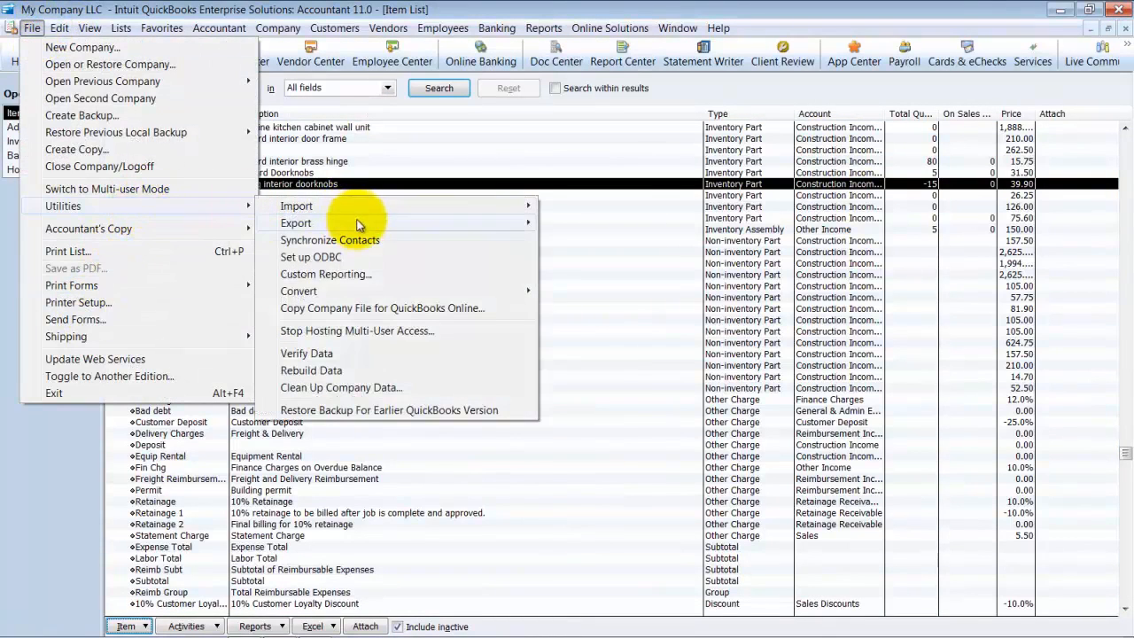
pyautogui.moveTo(359, 225)
pyautogui.click(629, 227)
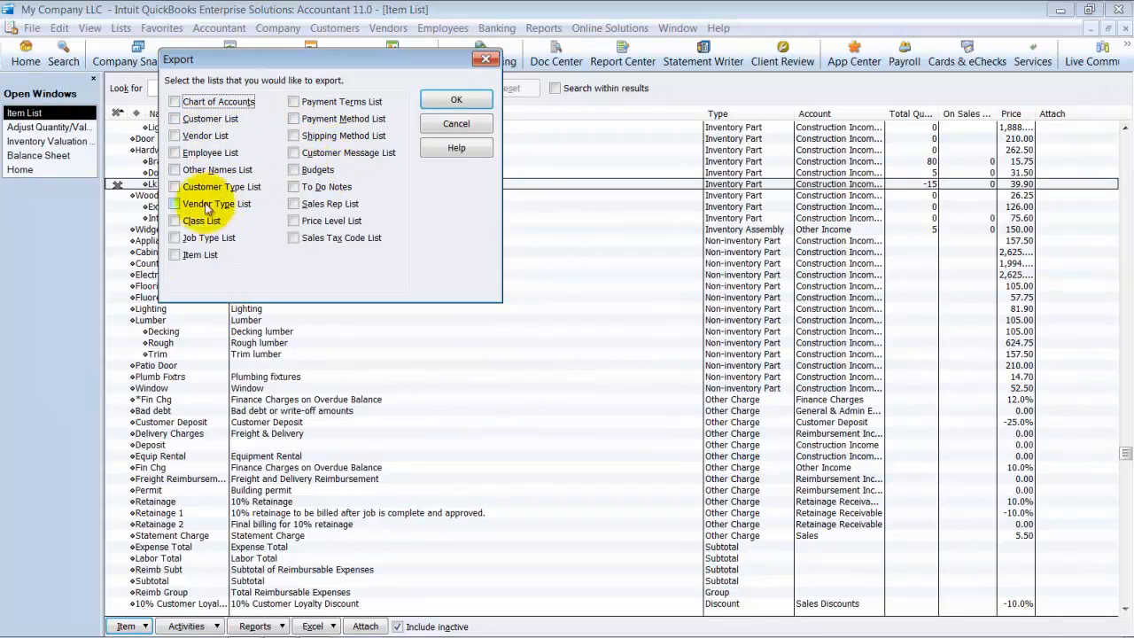
pyautogui.click(194, 254)
pyautogui.click(456, 100)
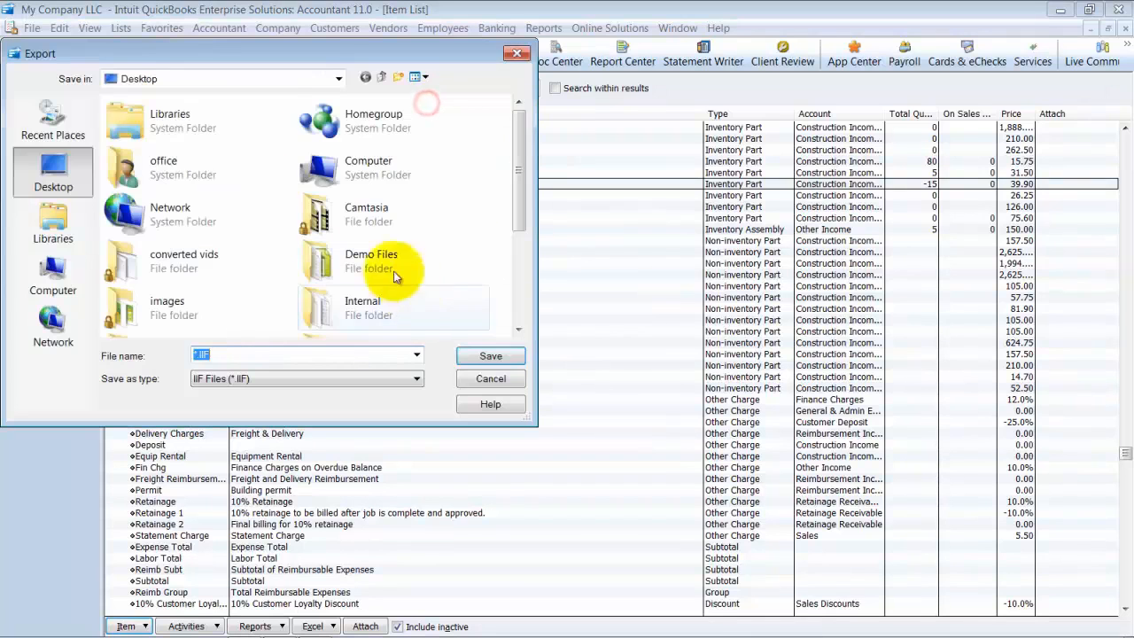
# - Save the export to the Desktop as items.IIF, replacing the existing file
pyautogui.moveTo(519, 140); pyautogui.dragTo(540, 297)
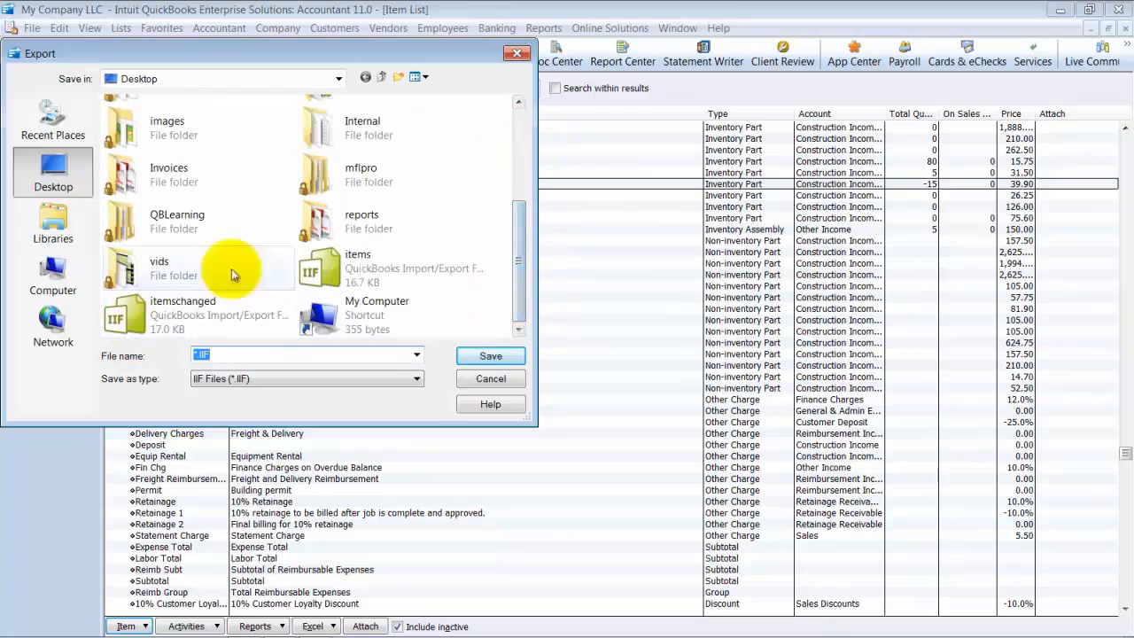
pyautogui.click(355, 259)
pyautogui.click(492, 356)
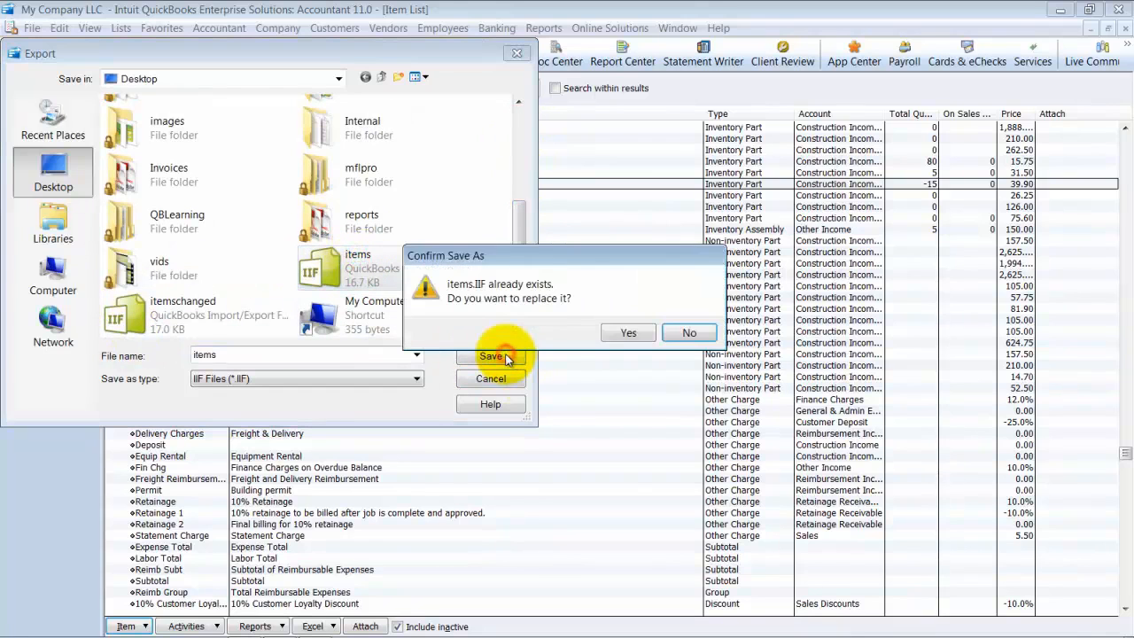
pyautogui.click(607, 340)
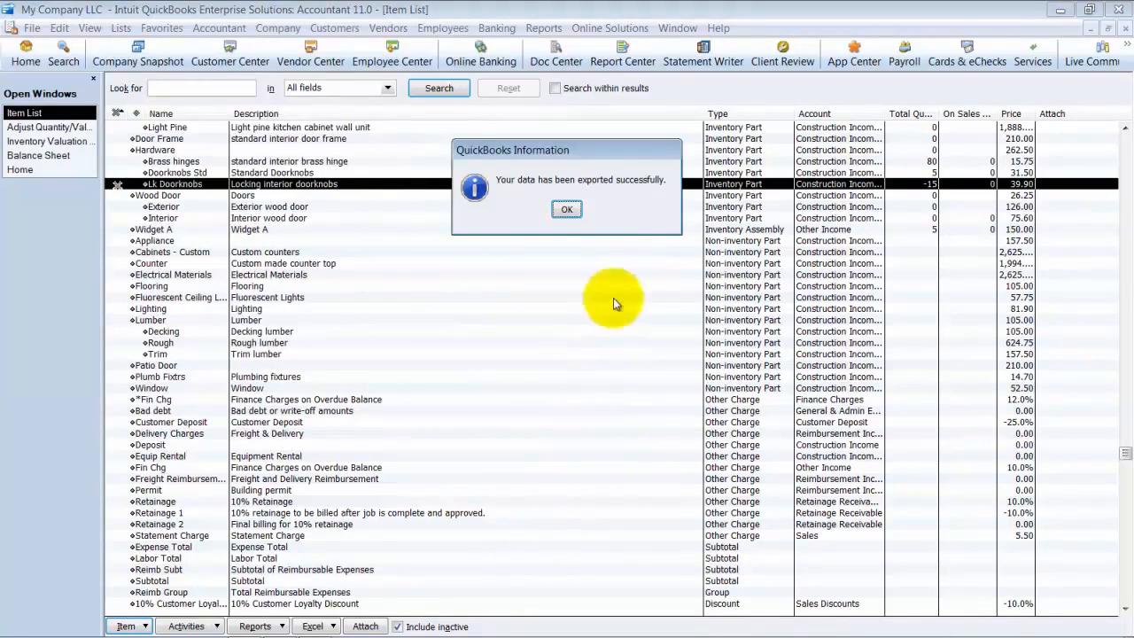
pyautogui.click(575, 209)
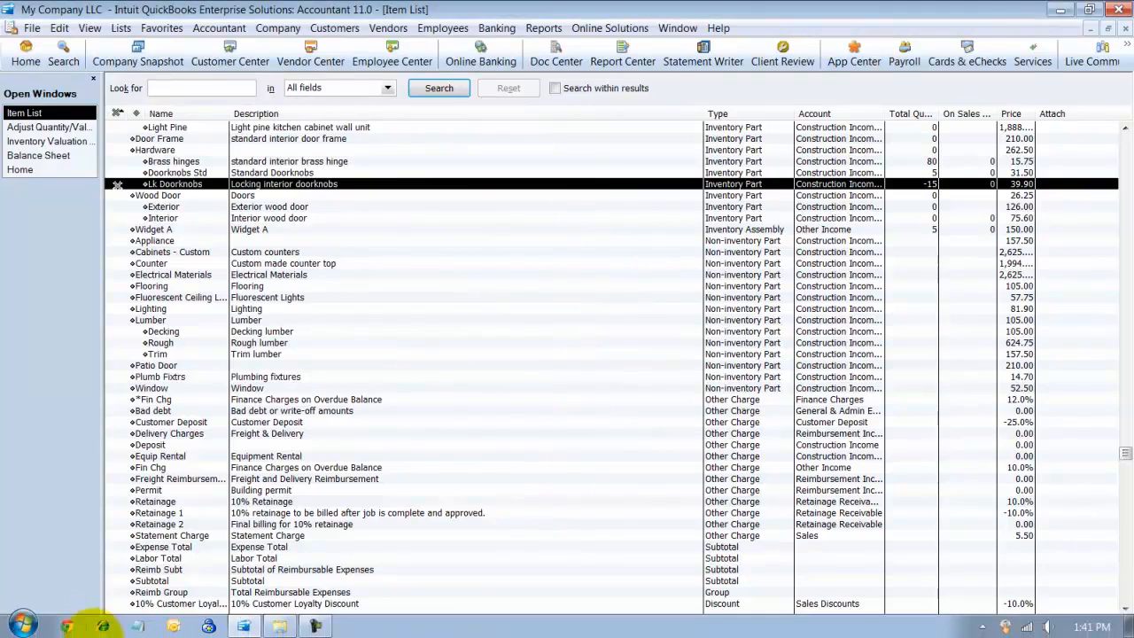
# - Start Excel and open the recently used items file, accepting the text import settings
pyautogui.click(26, 626)
pyautogui.click(48, 301)
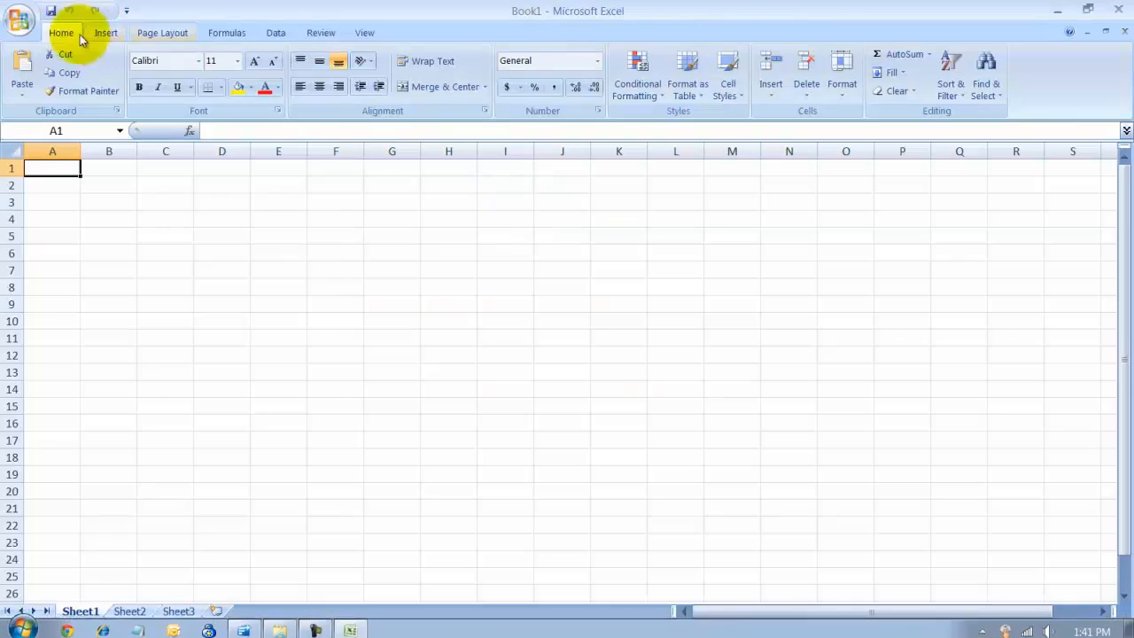
pyautogui.click(20, 18)
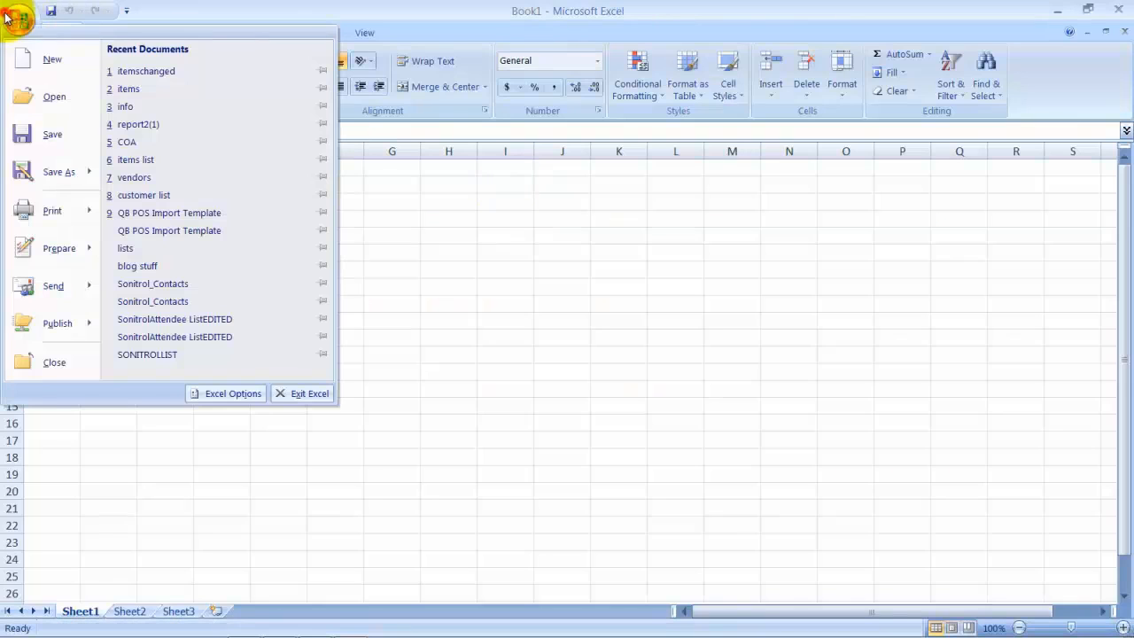
pyautogui.click(133, 90)
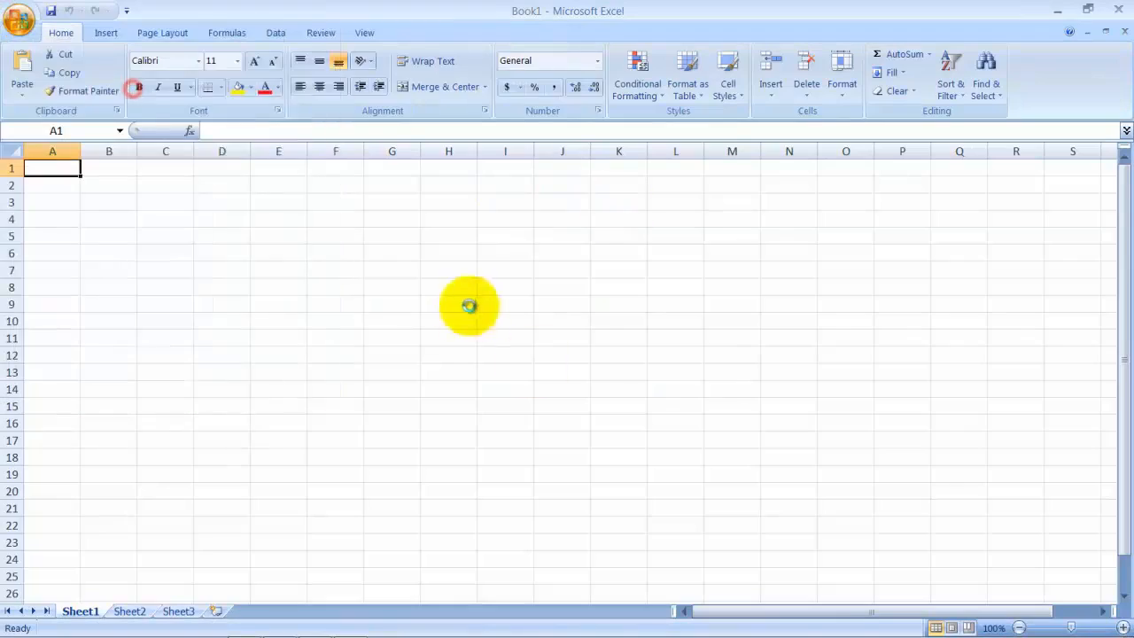
pyautogui.click(669, 398)
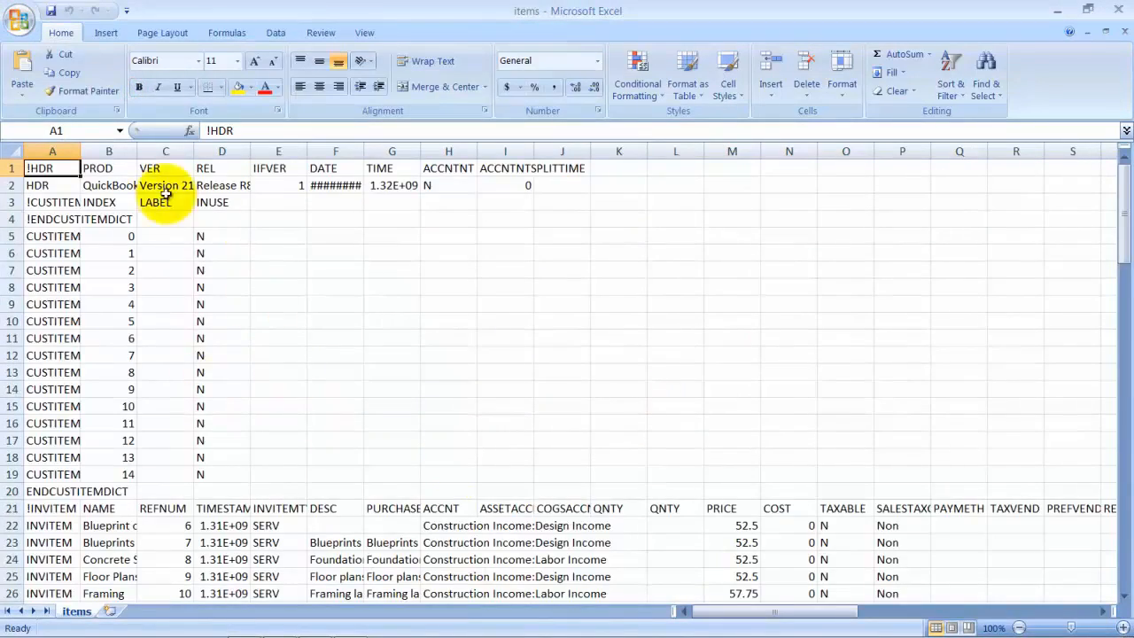
# - Widen the NAME column (B) in the items sheet so the full item names fit
pyautogui.scroll(-3, 198, 448)
pyautogui.moveTo(139, 145); pyautogui.dragTo(286, 145)
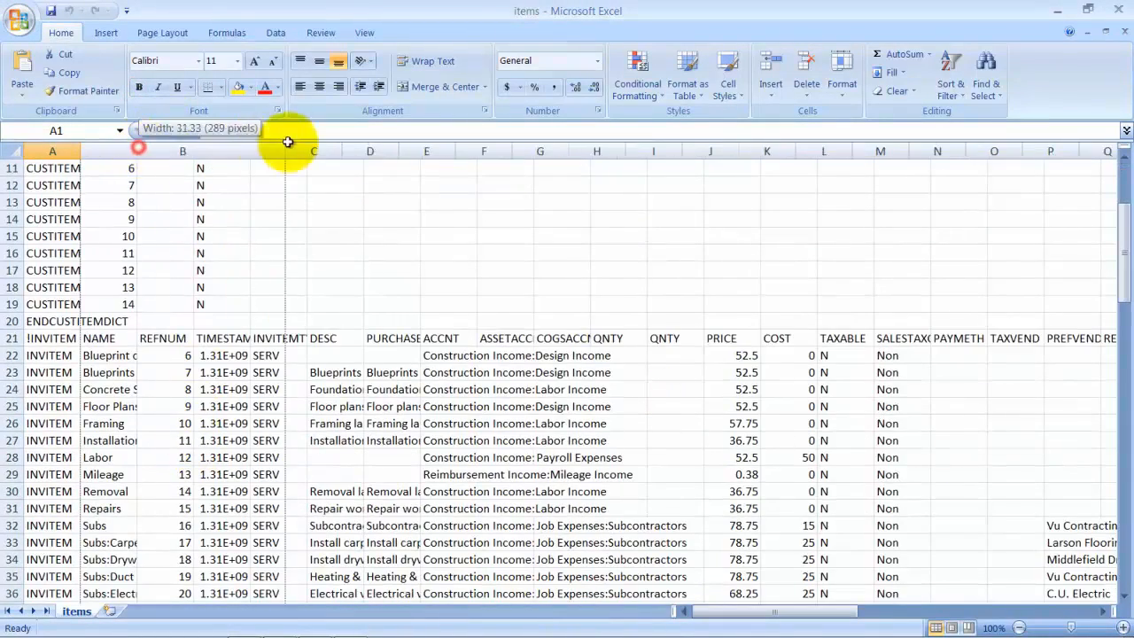
pyautogui.scroll(-9, 266, 469)
pyautogui.scroll(-4, 268, 468)
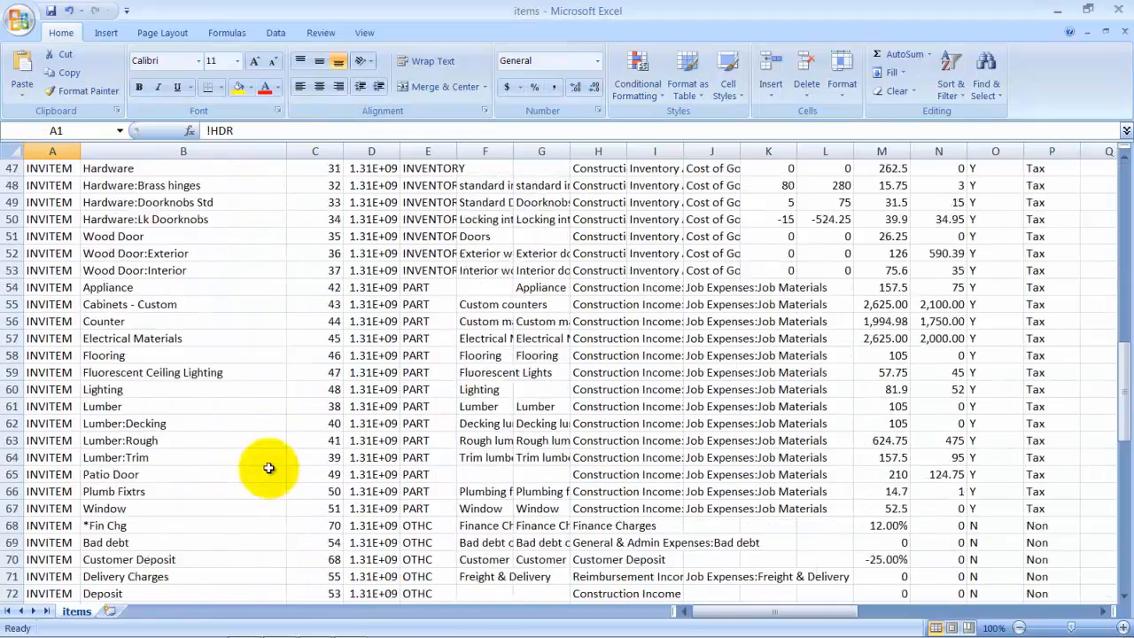
# - Trace the Hardware:Lk Doorknobs row (50) across to column AC to check its inactive flag
pyautogui.scroll(1, 265, 463)
pyautogui.click(182, 220)
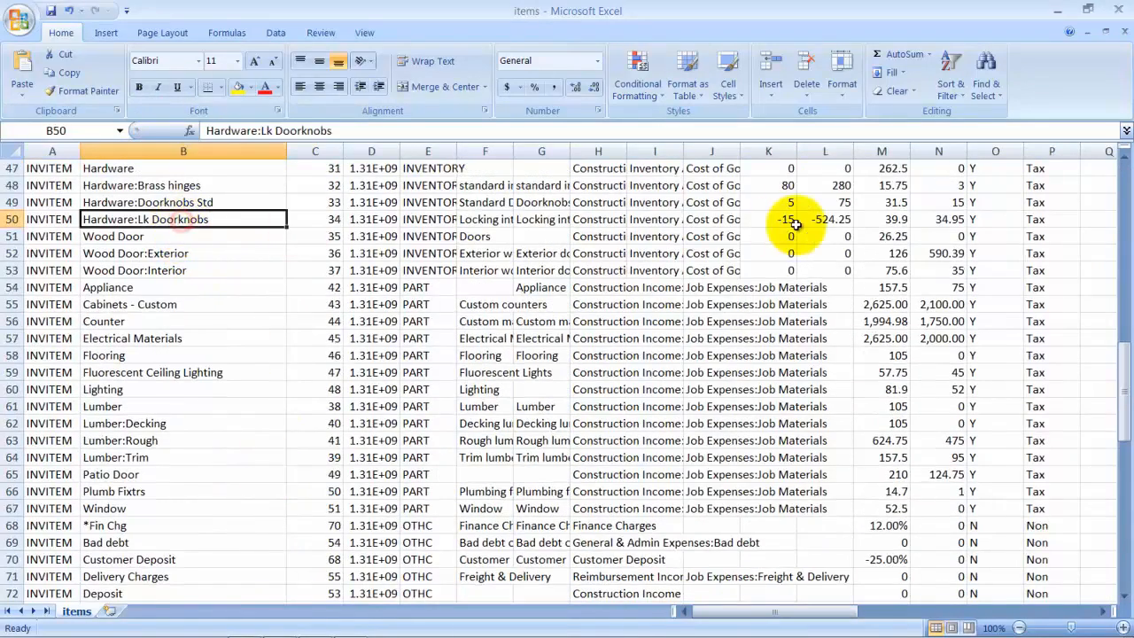
pyautogui.press('Right')
pyautogui.press('Right')
pyautogui.press('Right')
pyautogui.press('Right')
pyautogui.press('Right')
pyautogui.press('Right')
pyautogui.press('Right')
pyautogui.press('Right')
pyautogui.press('Right')
pyautogui.press('Right')
pyautogui.press('Right')
pyautogui.press('Right')
pyautogui.press('Right')
pyautogui.press('Right')
pyautogui.press('Right')
pyautogui.press('Right')
pyautogui.press('Right')
pyautogui.press('Right')
pyautogui.press('Right')
pyautogui.press('Right')
pyautogui.press('Right')
pyautogui.press('Right')
pyautogui.press('Right')
pyautogui.press('Right')
pyautogui.press('Right')
pyautogui.press('Right')
pyautogui.press('Right')
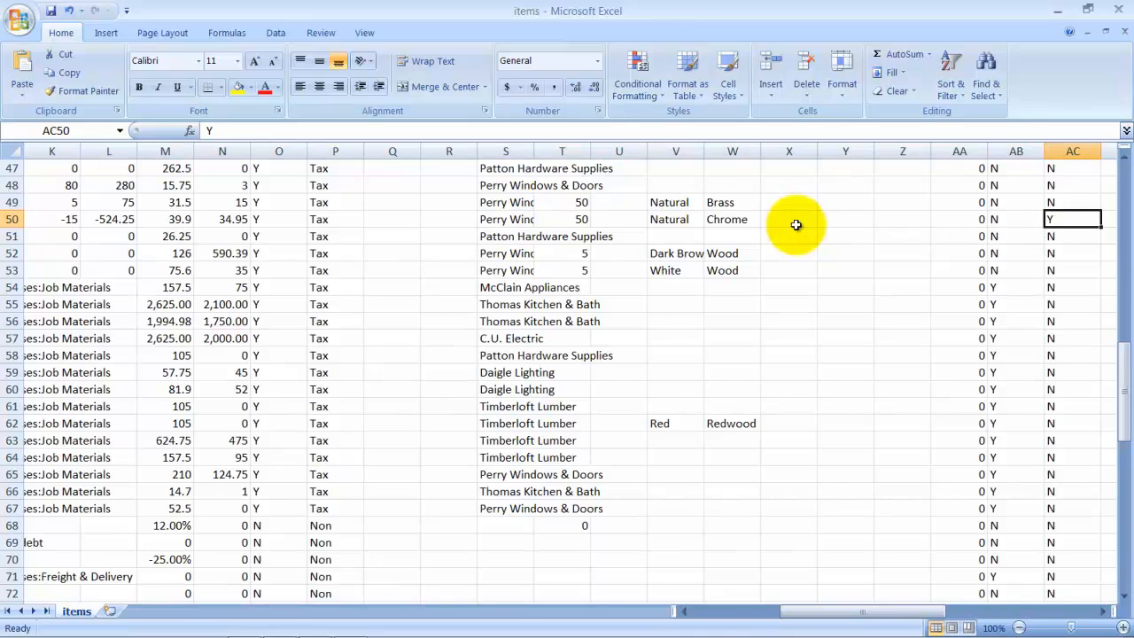
pyautogui.scroll(1, 948, 388)
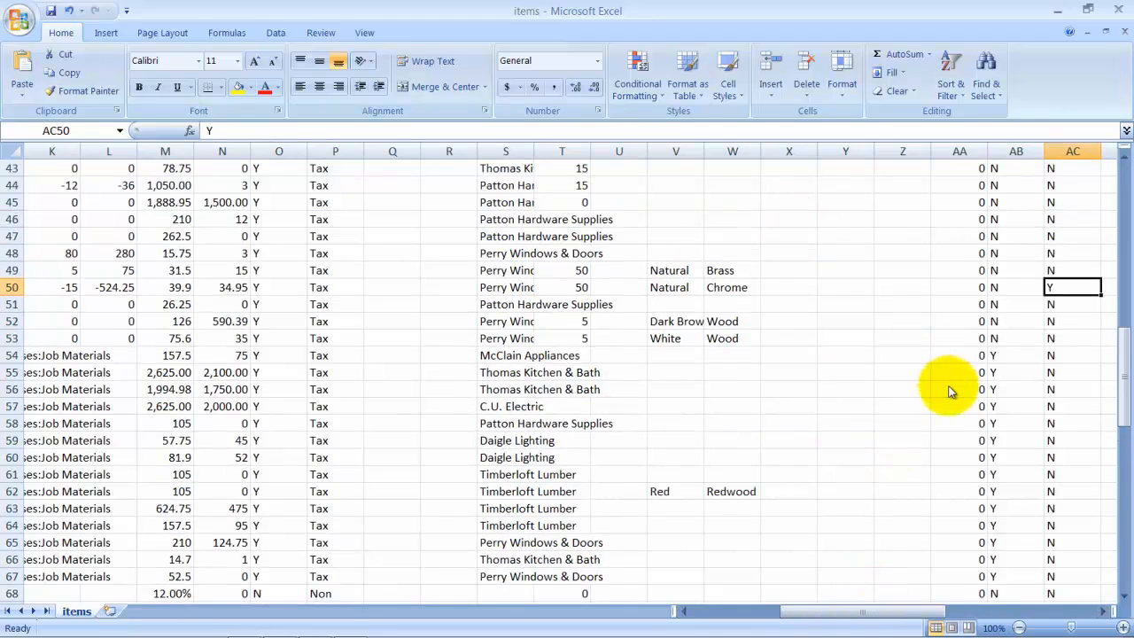
# - Save the sheet to the Desktop as itemschanged.iif in tab-delimited text format, replacing the existing file
pyautogui.click(19, 18)
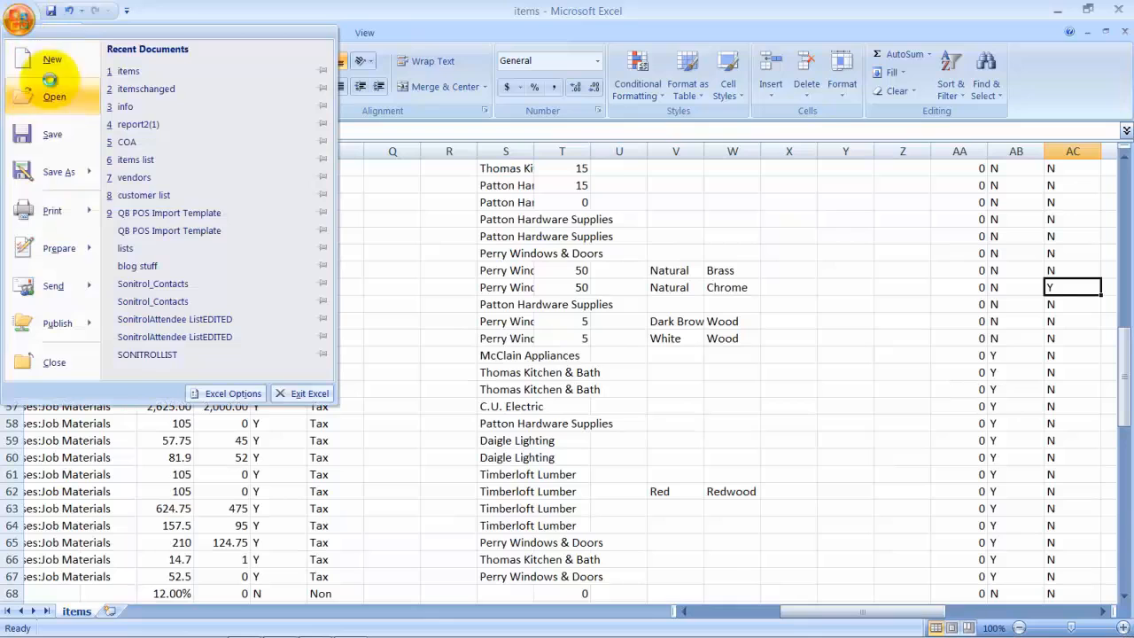
pyautogui.click(50, 169)
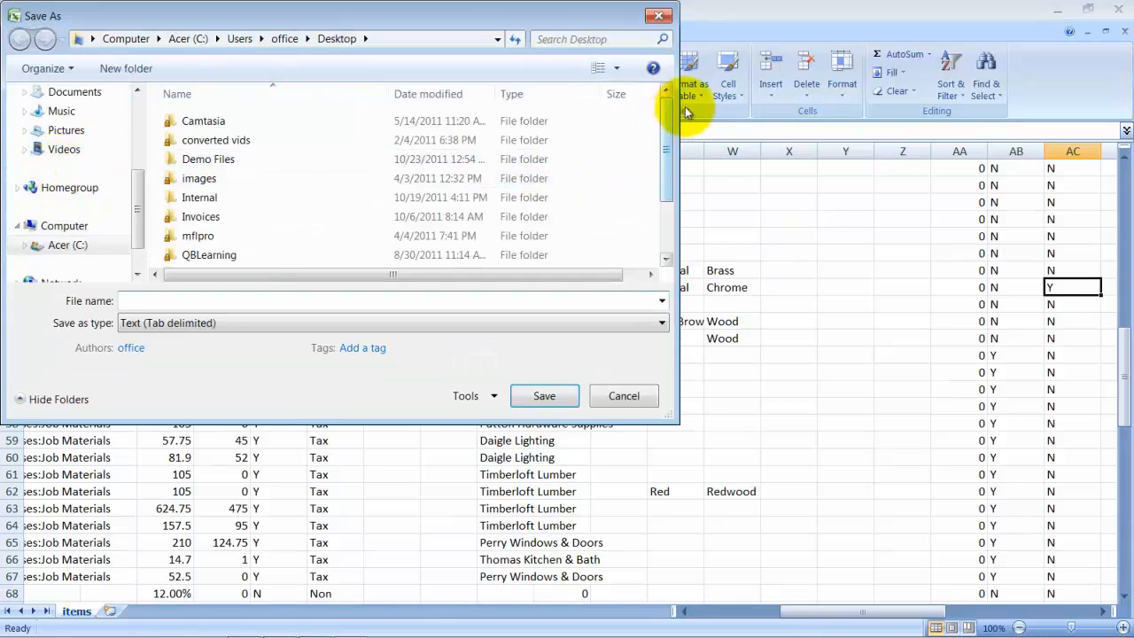
pyautogui.moveTo(676, 124); pyautogui.dragTo(670, 190)
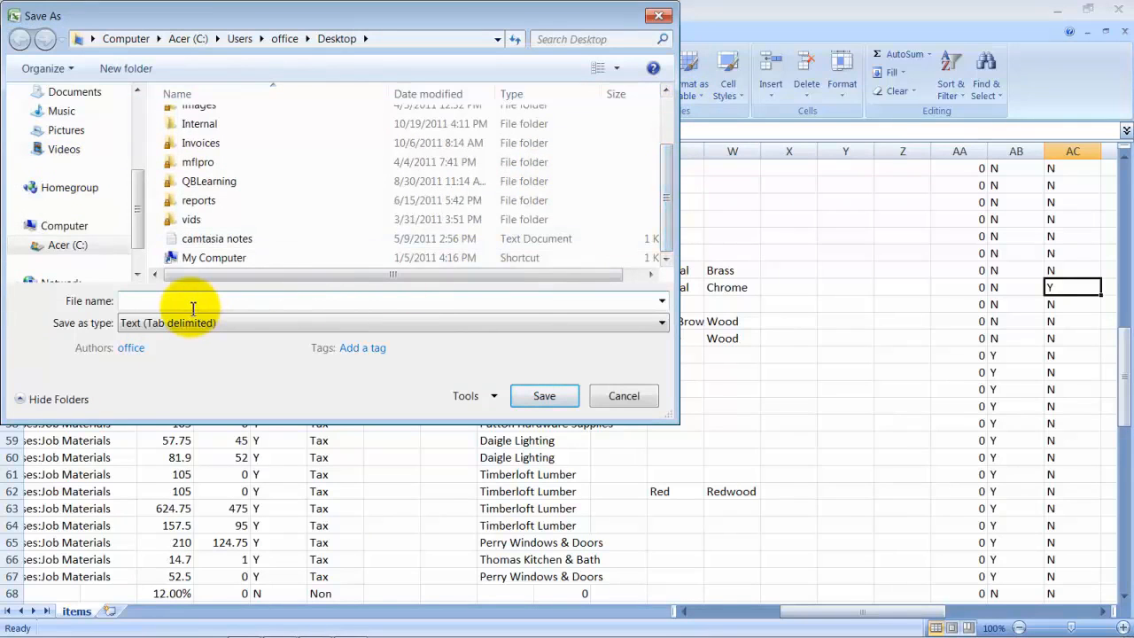
pyautogui.write('it')
pyautogui.press('Down')
pyautogui.press('Down')
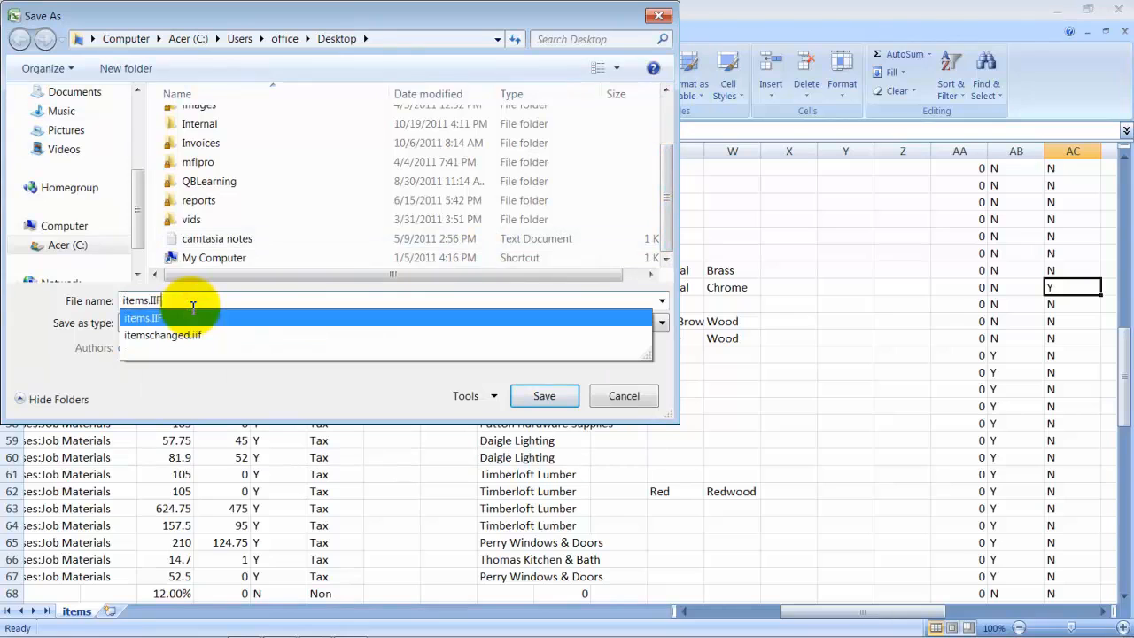
pyautogui.press('Return')
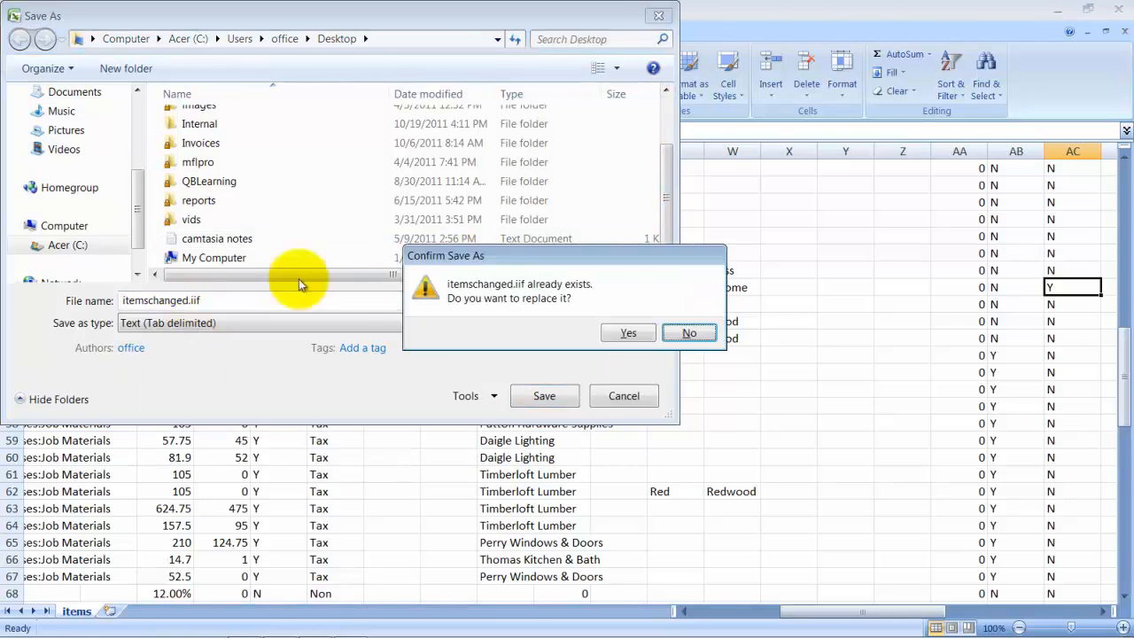
pyautogui.click(630, 335)
pyautogui.click(501, 385)
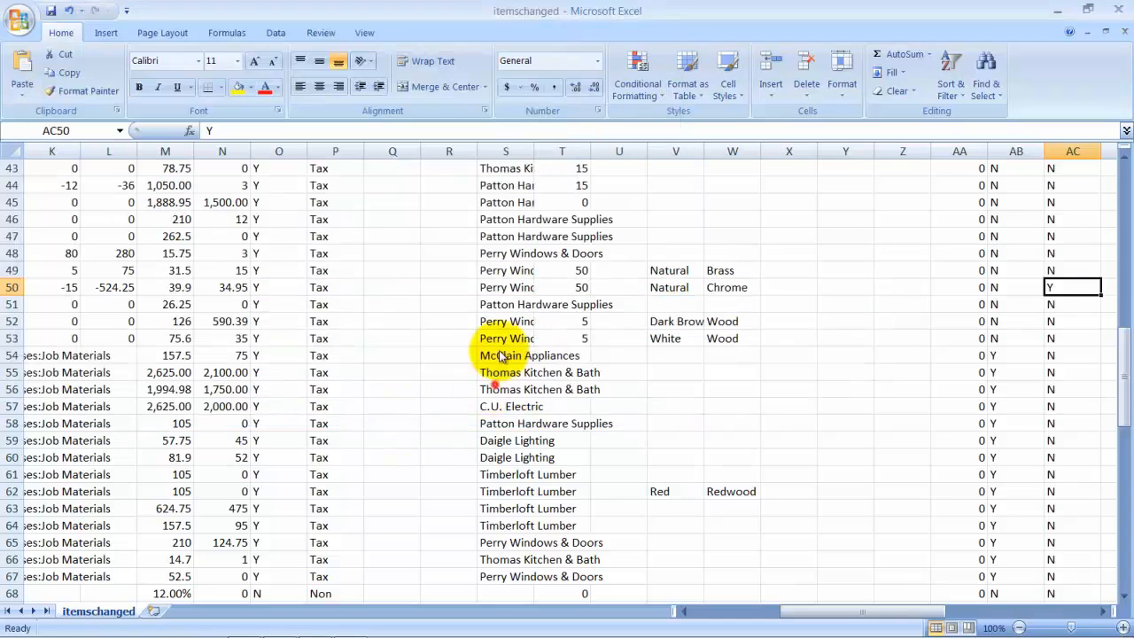
# - Delete rows 1 to 20 above the !INVITEM header row
pyautogui.moveTo(785, 607); pyautogui.dragTo(683, 608)
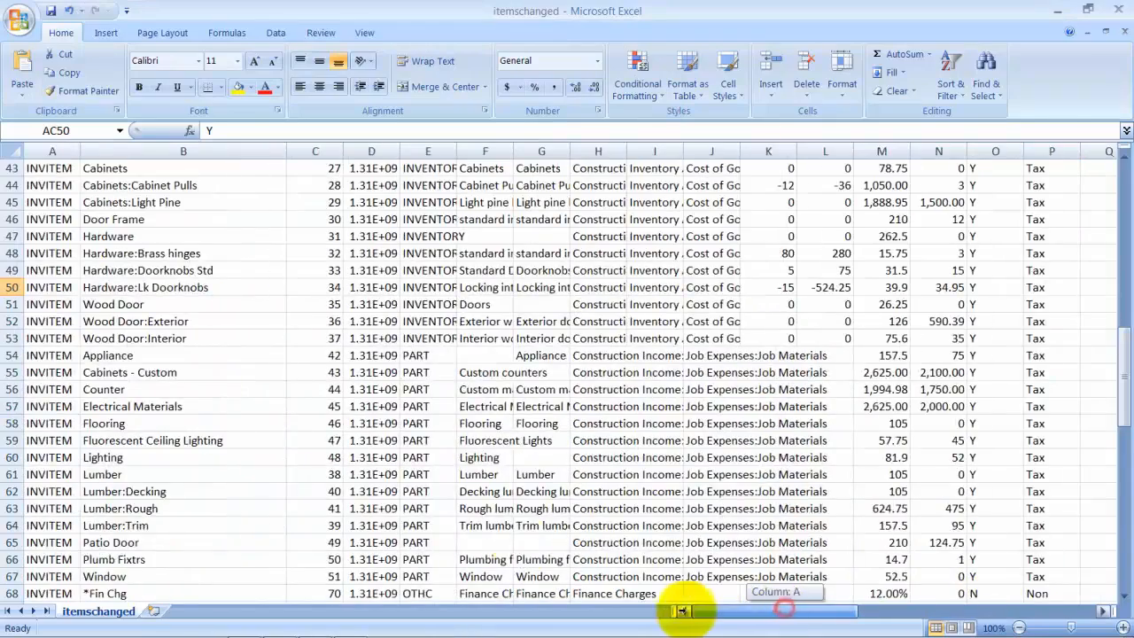
pyautogui.scroll(14, 253, 434)
pyautogui.moveTo(12, 491); pyautogui.dragTo(12, 168)
pyautogui.rightClick(111, 218)
pyautogui.click(195, 325)
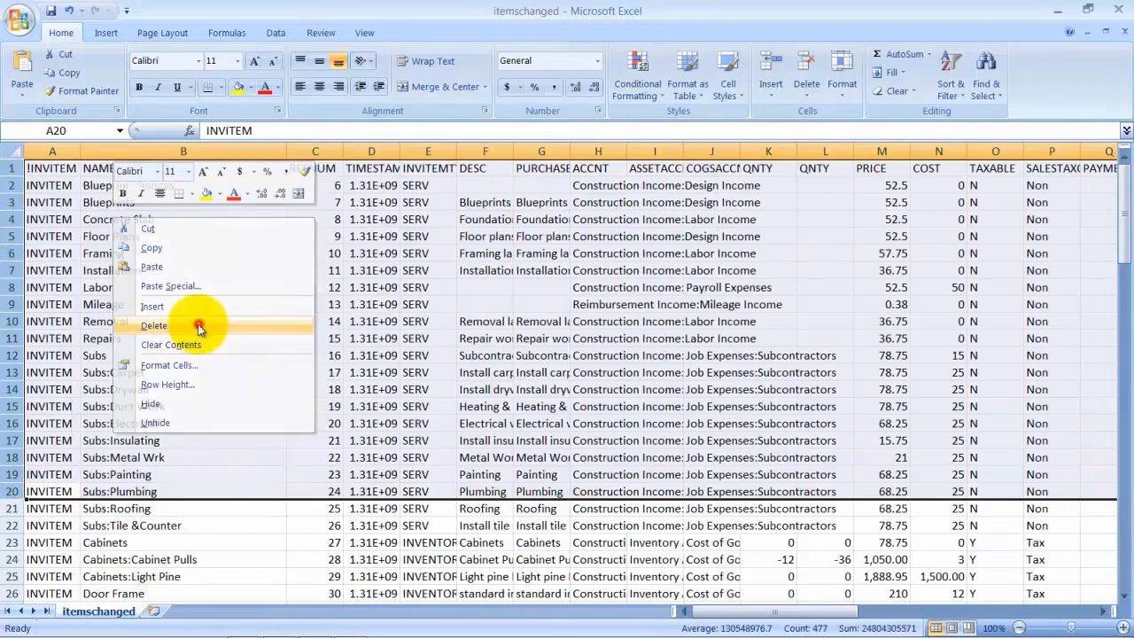
# - Fill the N from cell AC2 down the HIDDEN column to mark the items as active, and check the filled rows
pyautogui.moveTo(802, 613); pyautogui.dragTo(804, 614)
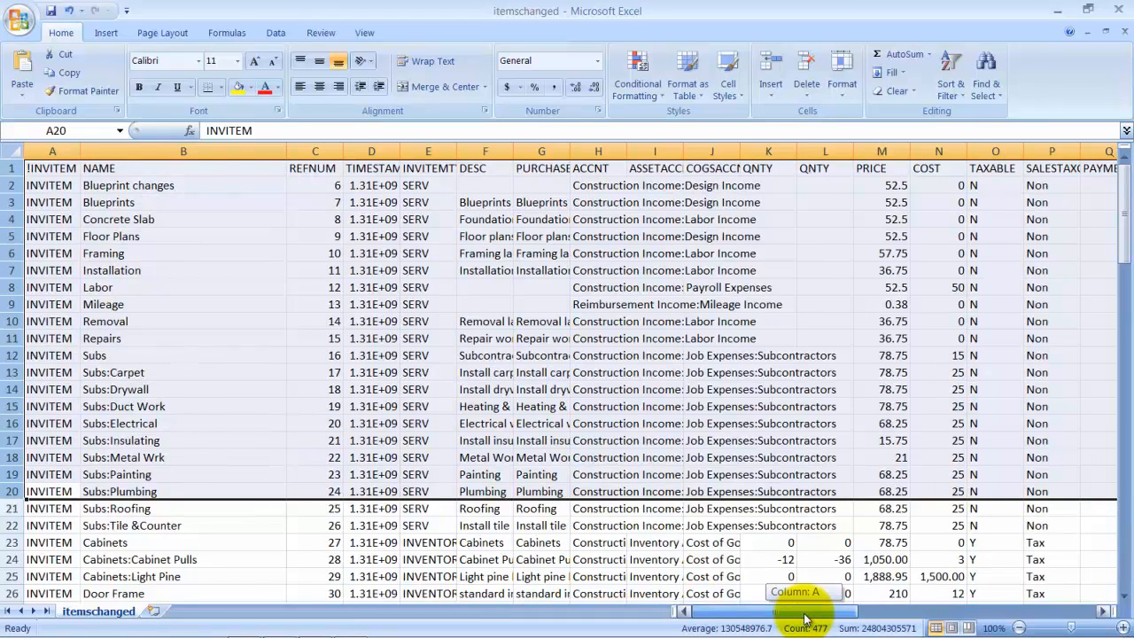
pyautogui.moveTo(813, 617); pyautogui.dragTo(931, 613)
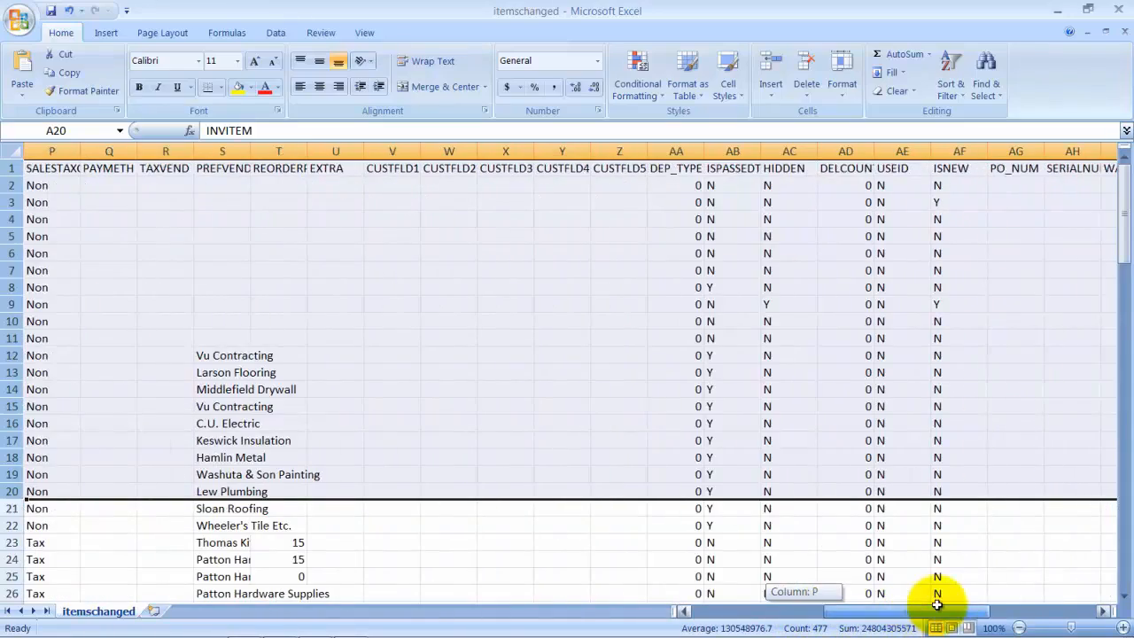
pyautogui.click(799, 181)
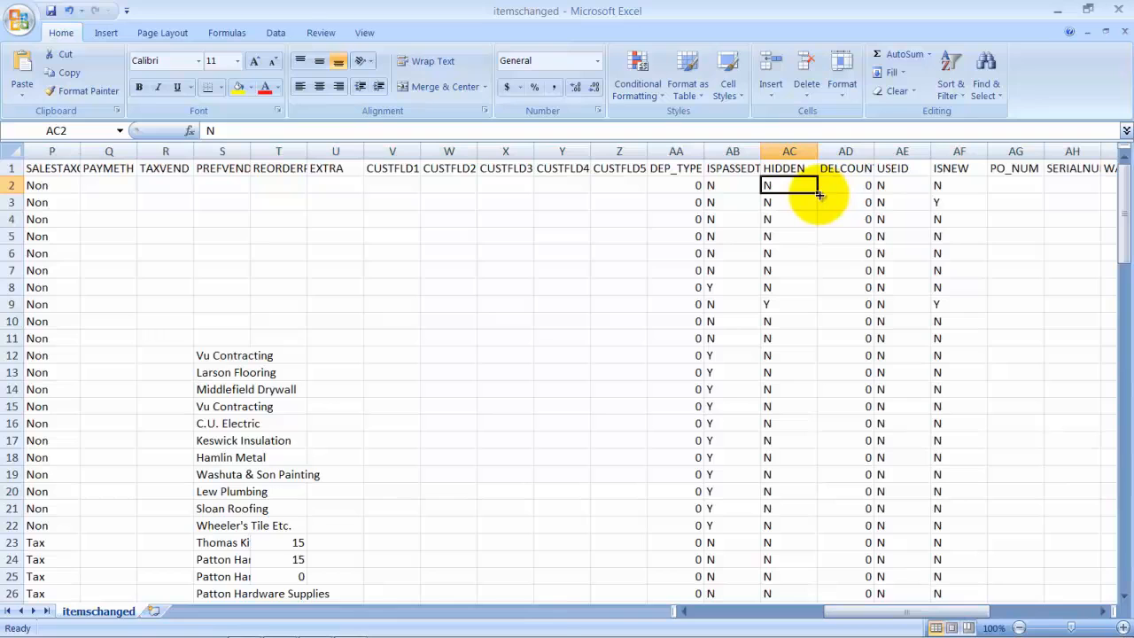
pyautogui.doubleClick(818, 194)
pyautogui.moveTo(818, 195); pyautogui.dragTo(822, 270)
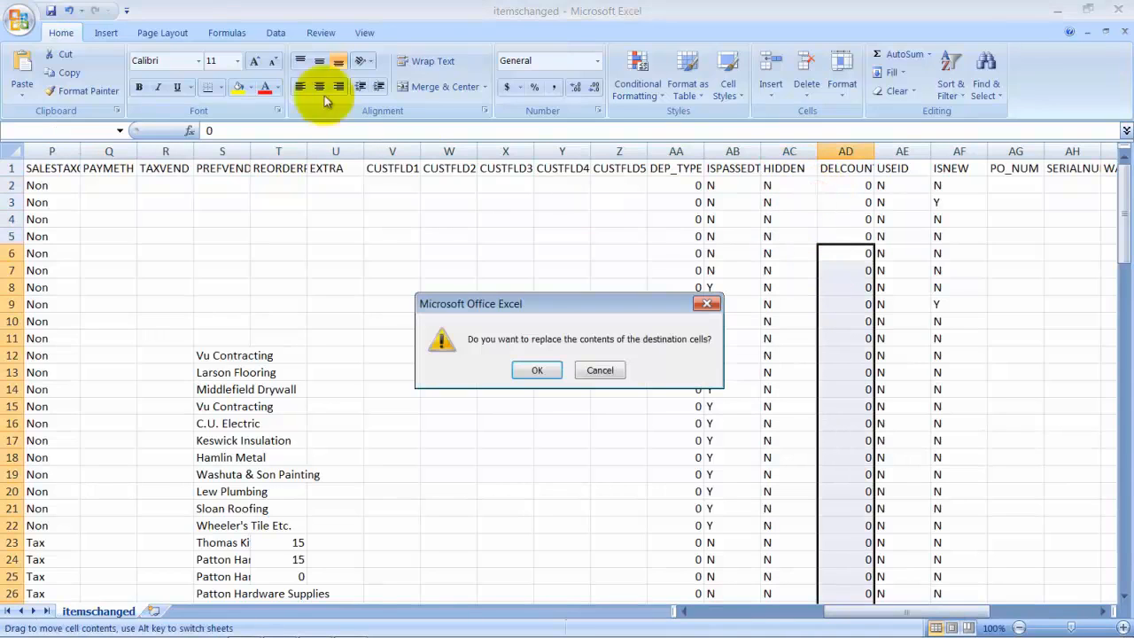
pyautogui.click(589, 371)
pyautogui.scroll(-18, 760, 328)
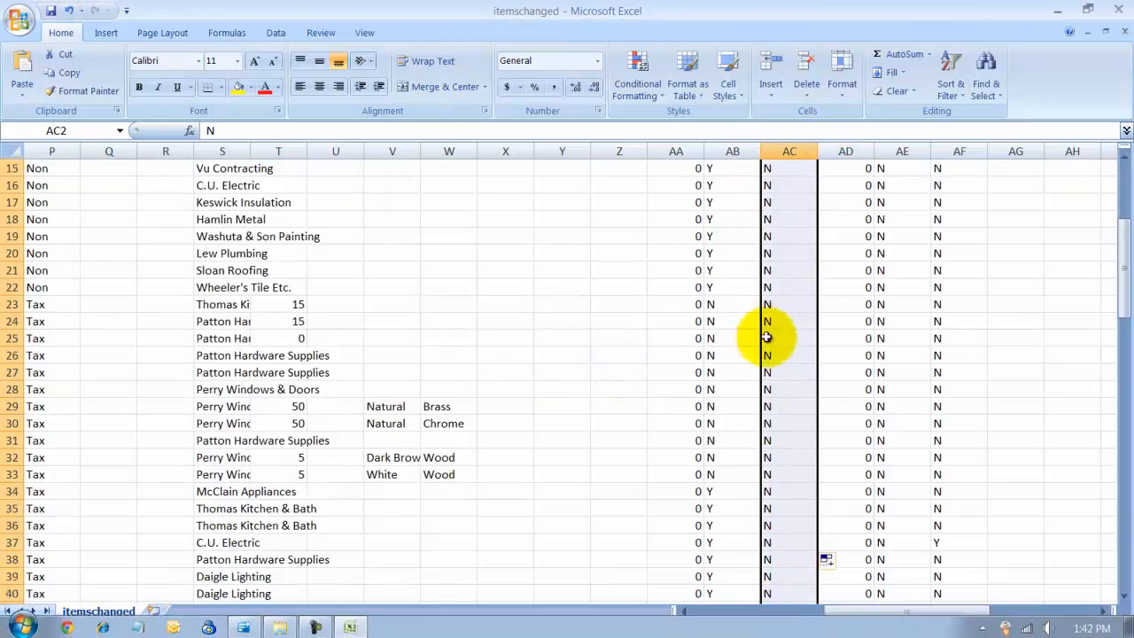
pyautogui.scroll(-3, 787, 360)
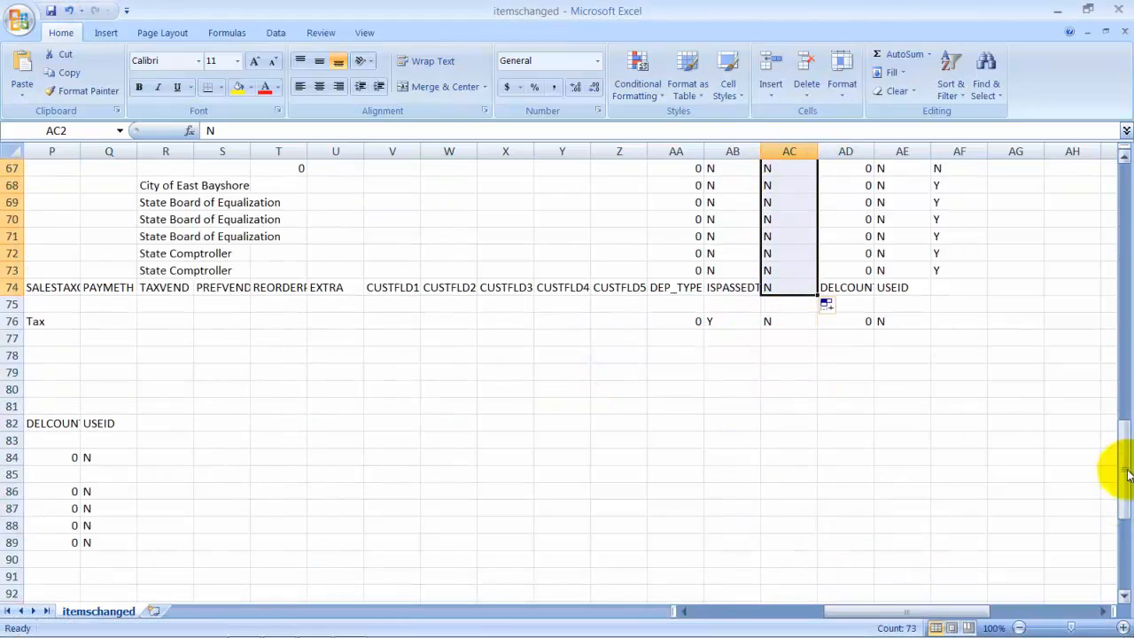
pyautogui.moveTo(1127, 473); pyautogui.dragTo(1104, 172)
pyautogui.moveTo(891, 608); pyautogui.dragTo(673, 620)
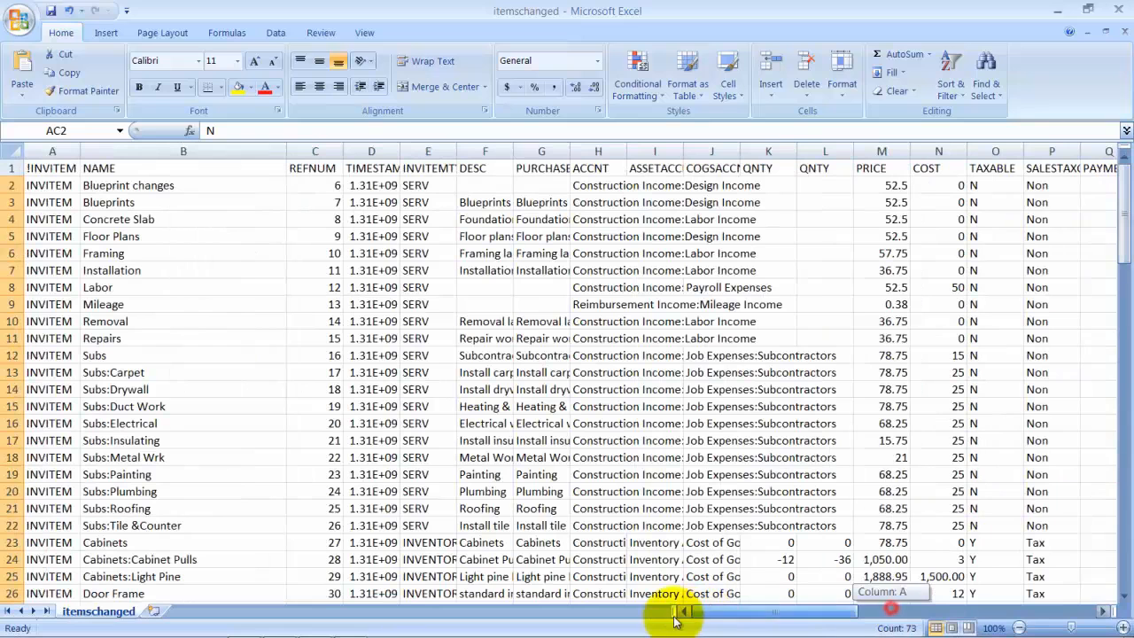
# - Save itemschanged.iif in tab-delimited text format, close it without saving again, and exit the spreadsheet program
pyautogui.click(50, 10)
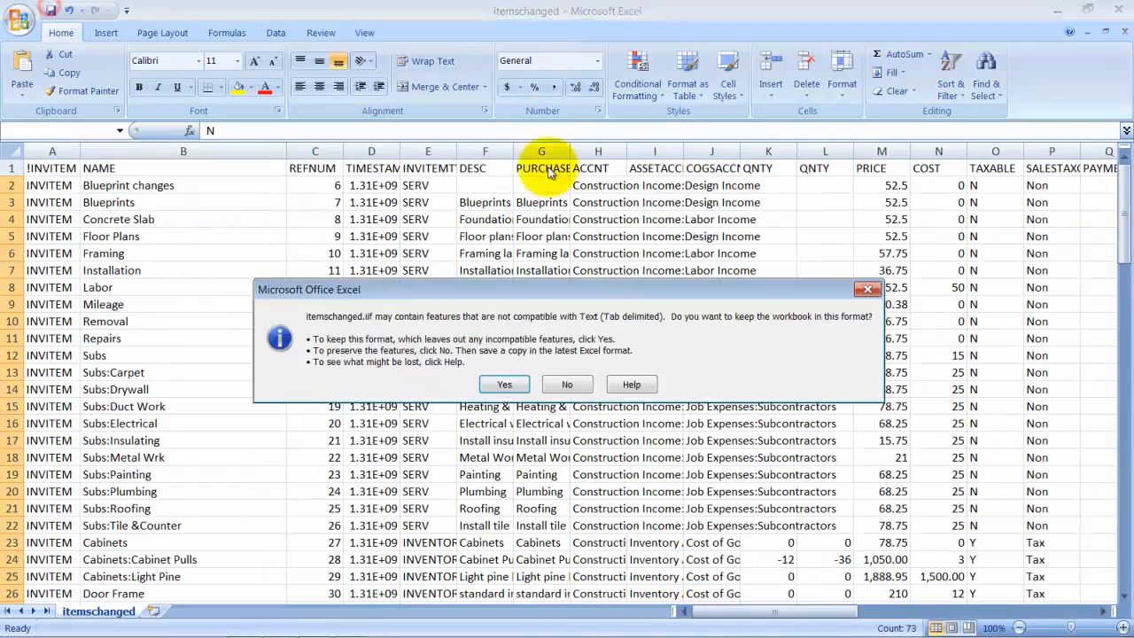
pyautogui.click(504, 382)
pyautogui.click(1124, 31)
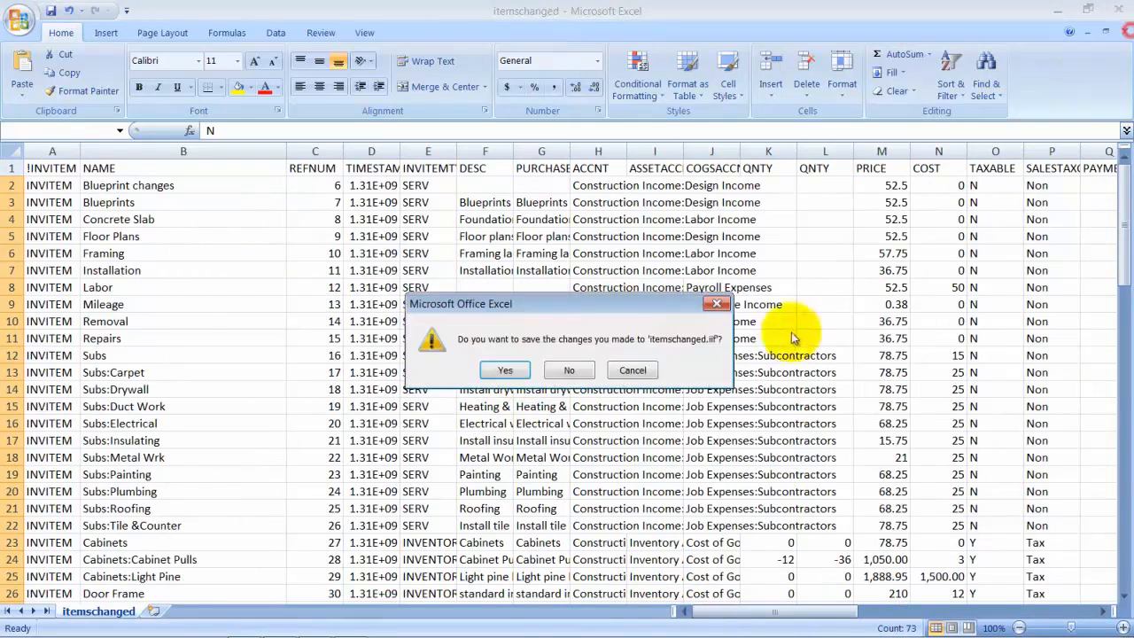
pyautogui.click(567, 372)
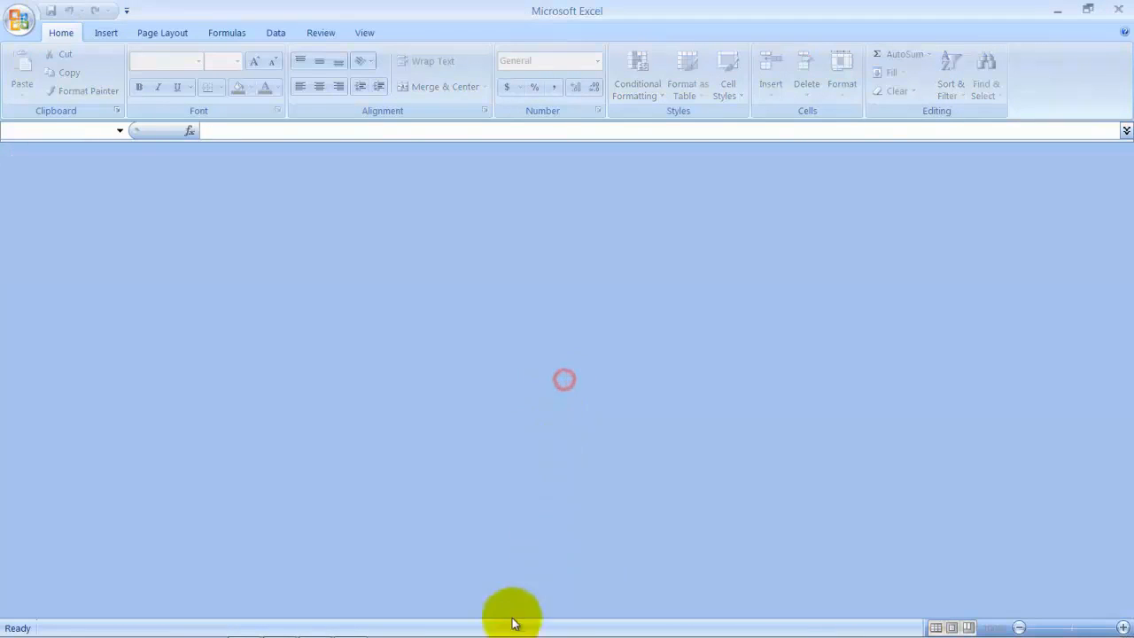
pyautogui.click(1125, 7)
# - Import the itemschanged IIF file from the Desktop into QuickBooks and look through the reactivated items in the Item List
pyautogui.click(32, 27)
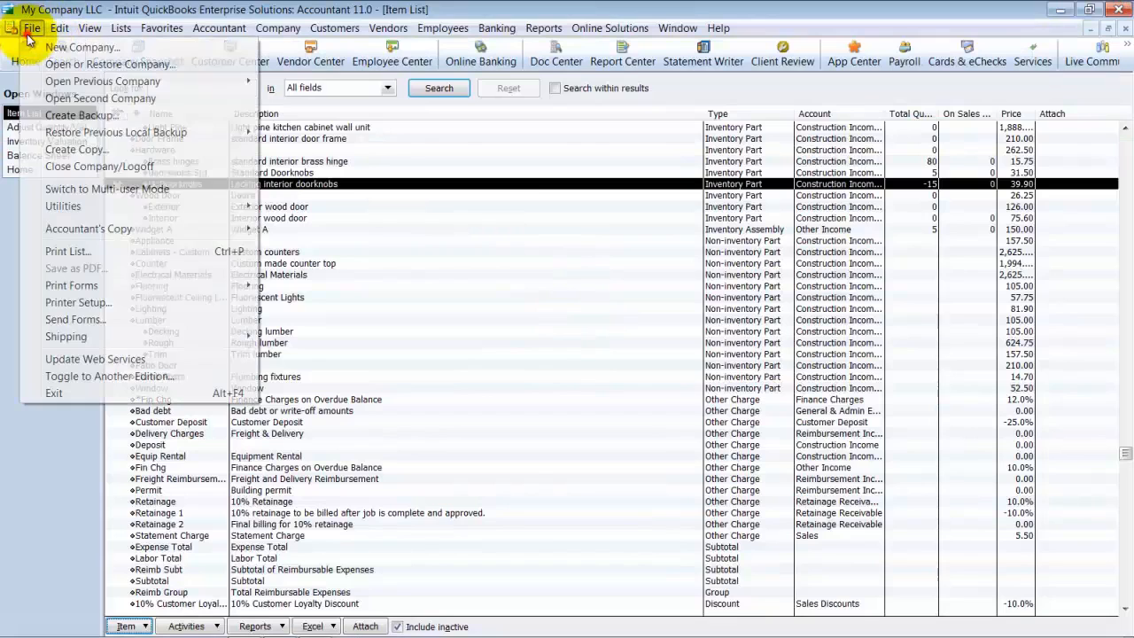
pyautogui.click(78, 211)
pyautogui.moveTo(346, 209)
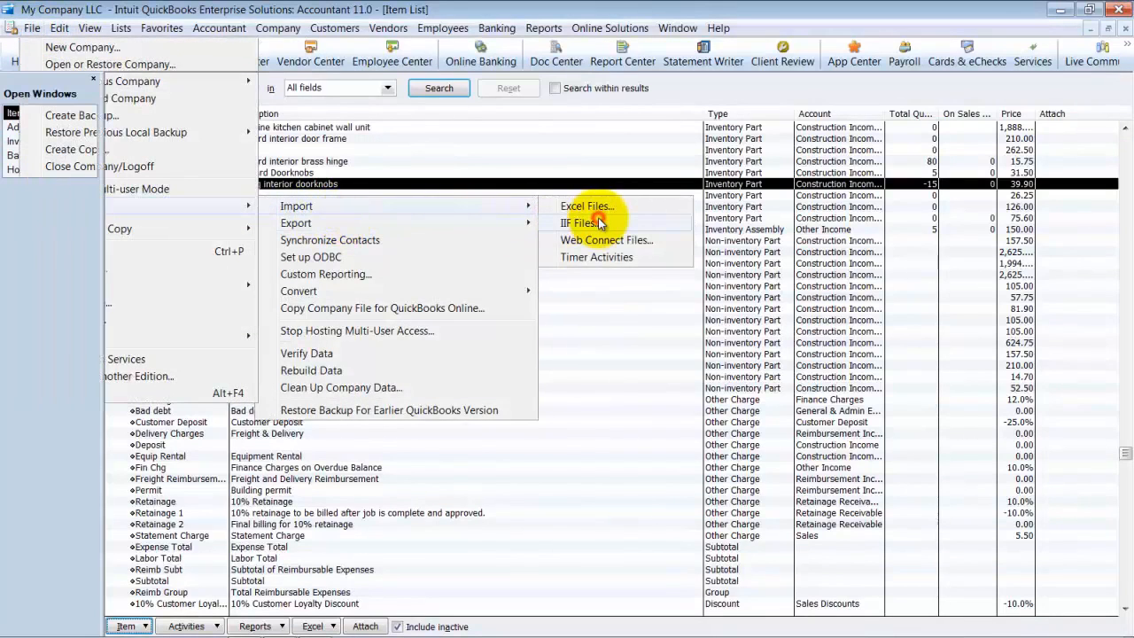
pyautogui.click(602, 221)
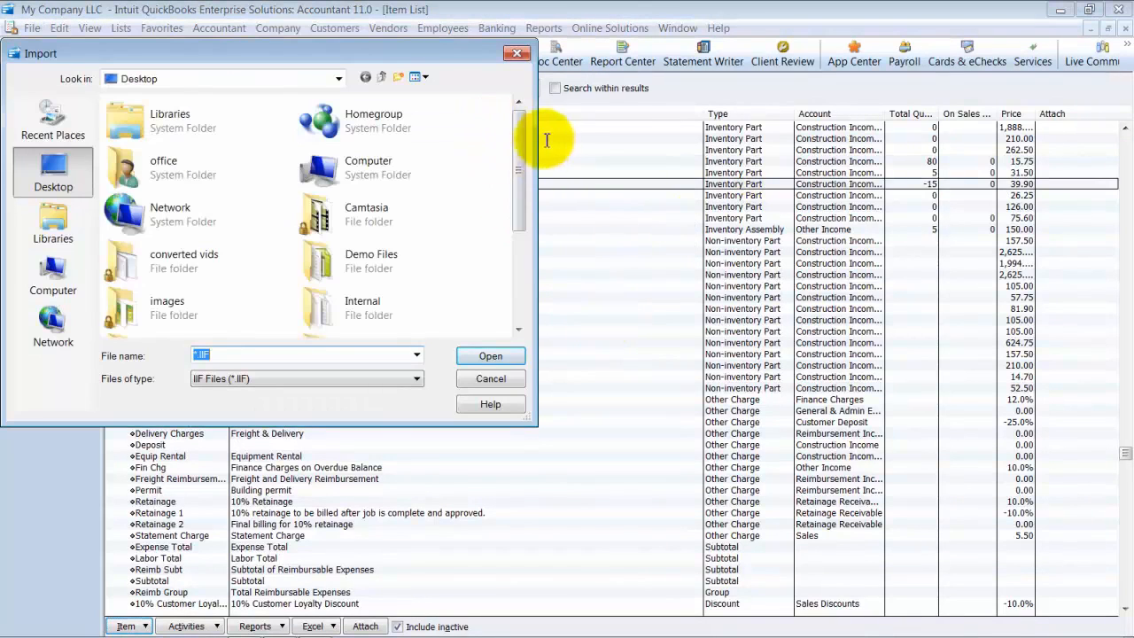
pyautogui.moveTo(519, 140); pyautogui.dragTo(522, 244)
pyautogui.doubleClick(190, 310)
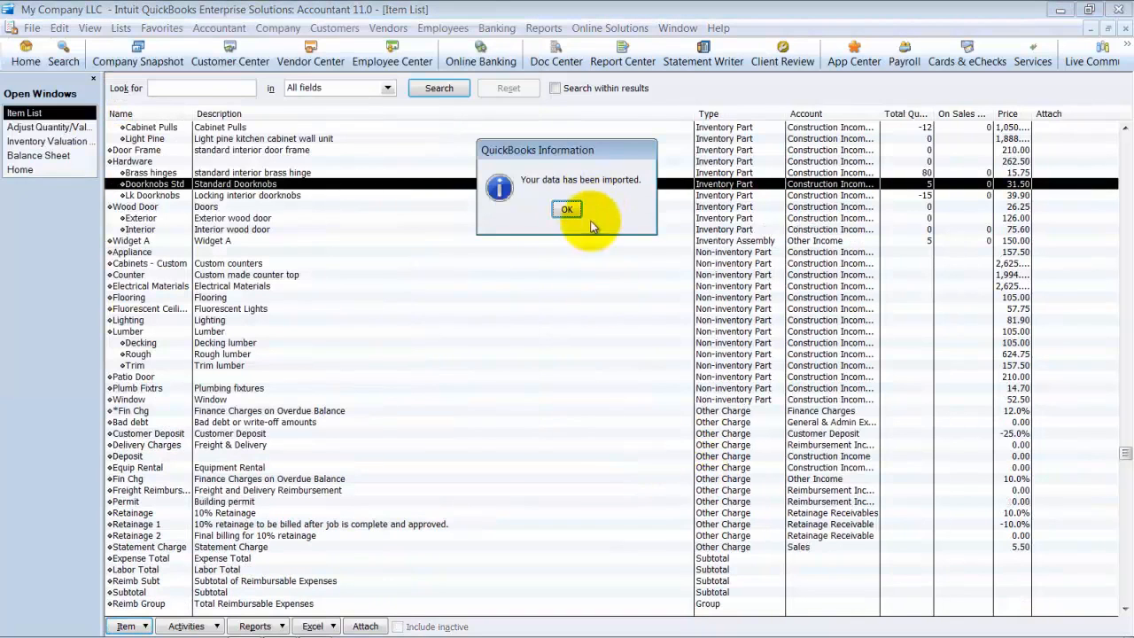
pyautogui.click(572, 209)
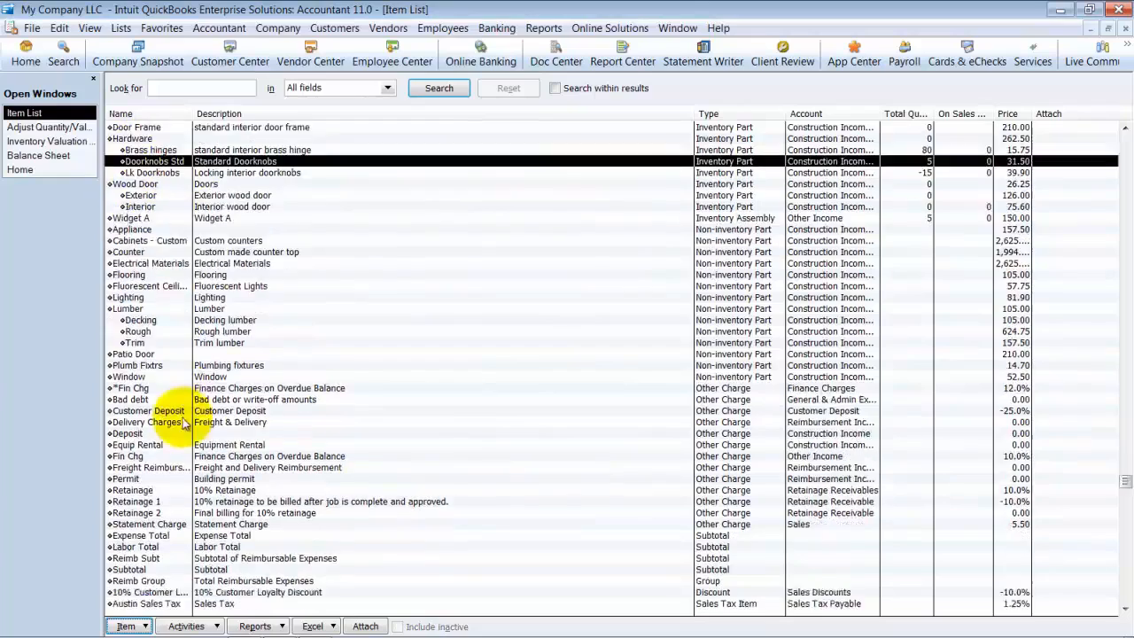
pyautogui.scroll(-5, 165, 354)
pyautogui.scroll(5, 168, 454)
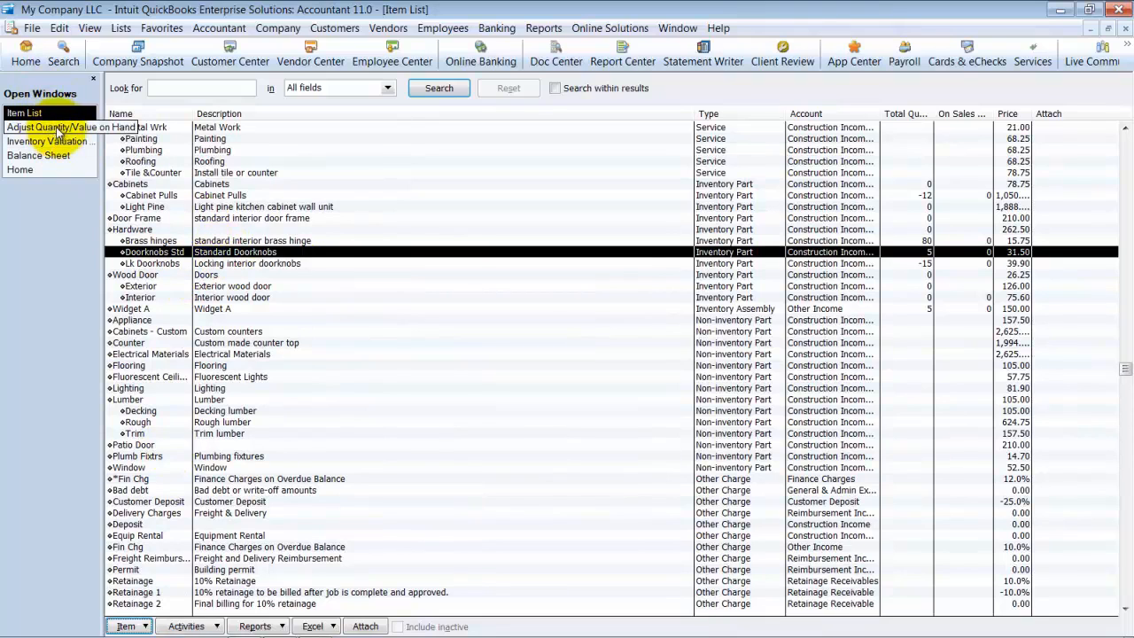
# - Add Hardware:Lk Doorknobs to the inventory quantity adjustment dated 10/31/2011 with a new quantity of 0
pyautogui.click(59, 126)
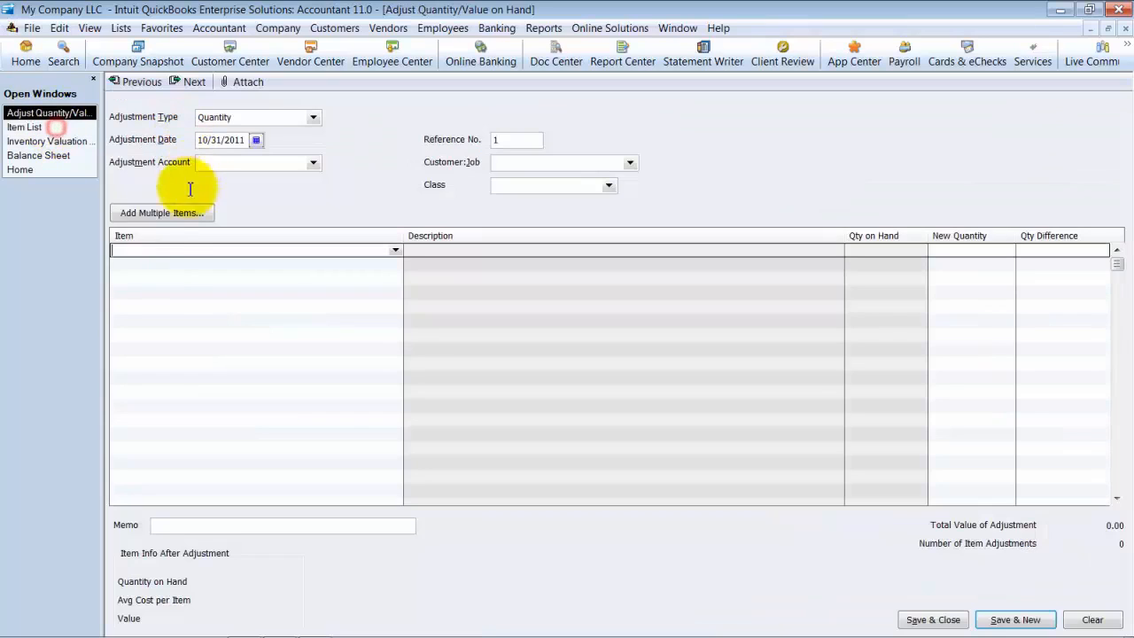
pyautogui.click(166, 251)
pyautogui.write('Lk Doorknobs')
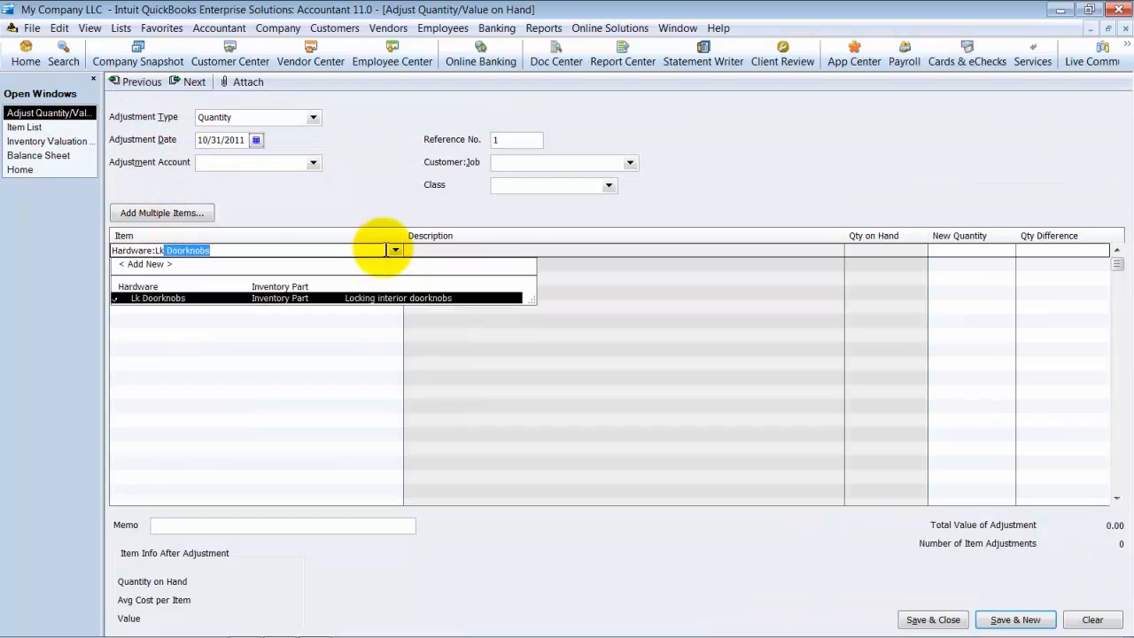
pyautogui.press('Tab')
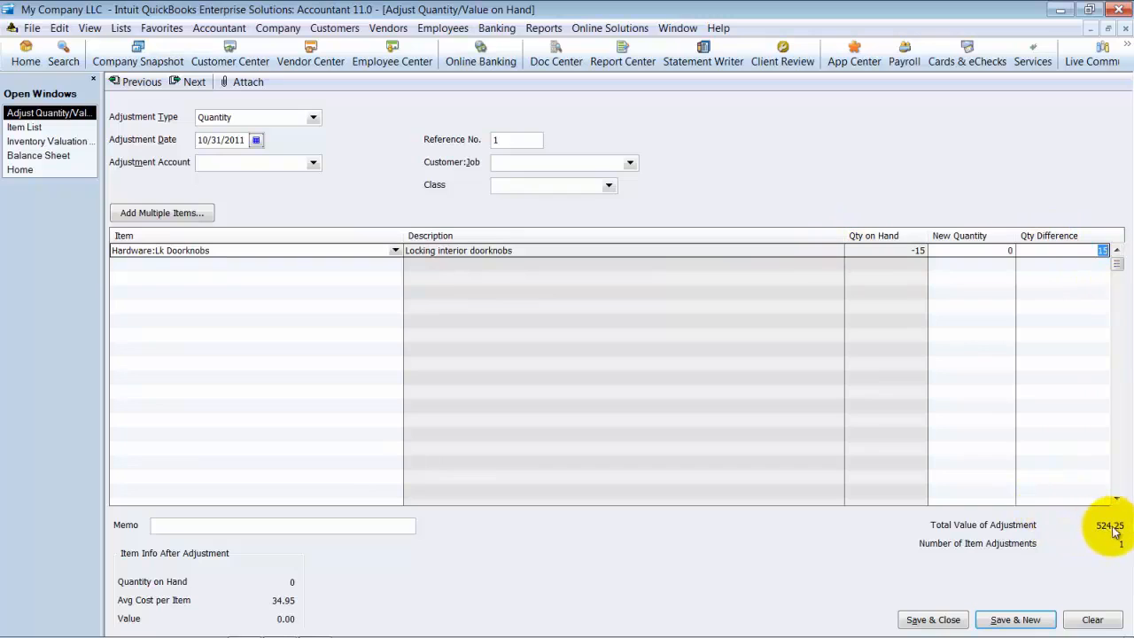
# - Assign the inventory adjustment to the Ask My Accountant account, then save and close it
pyautogui.click(312, 166)
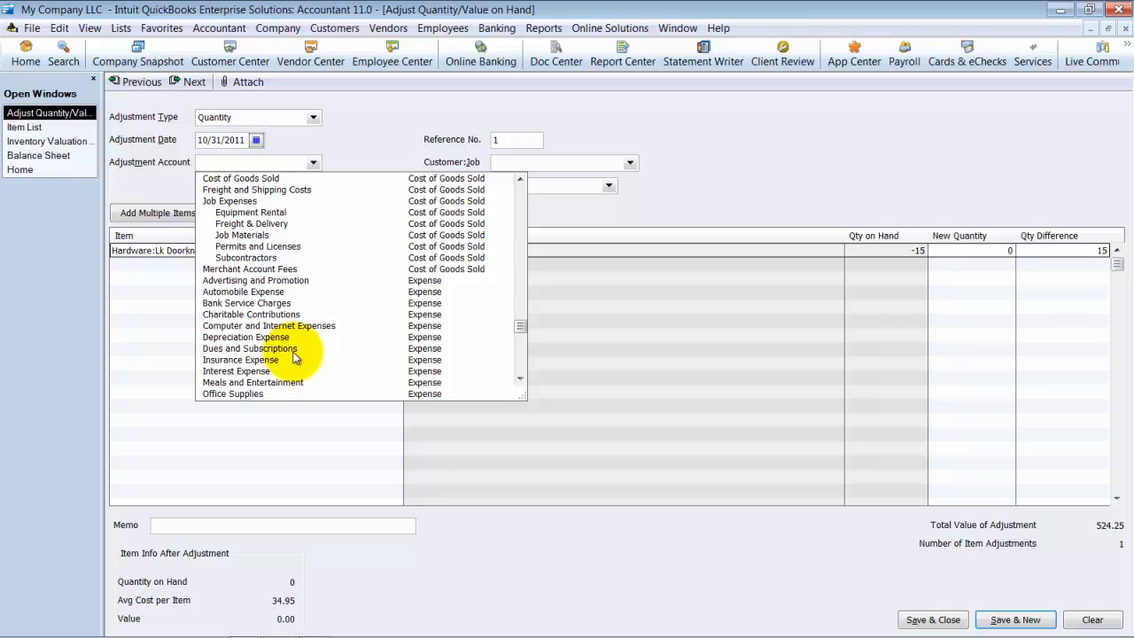
pyautogui.scroll(-3, 295, 357)
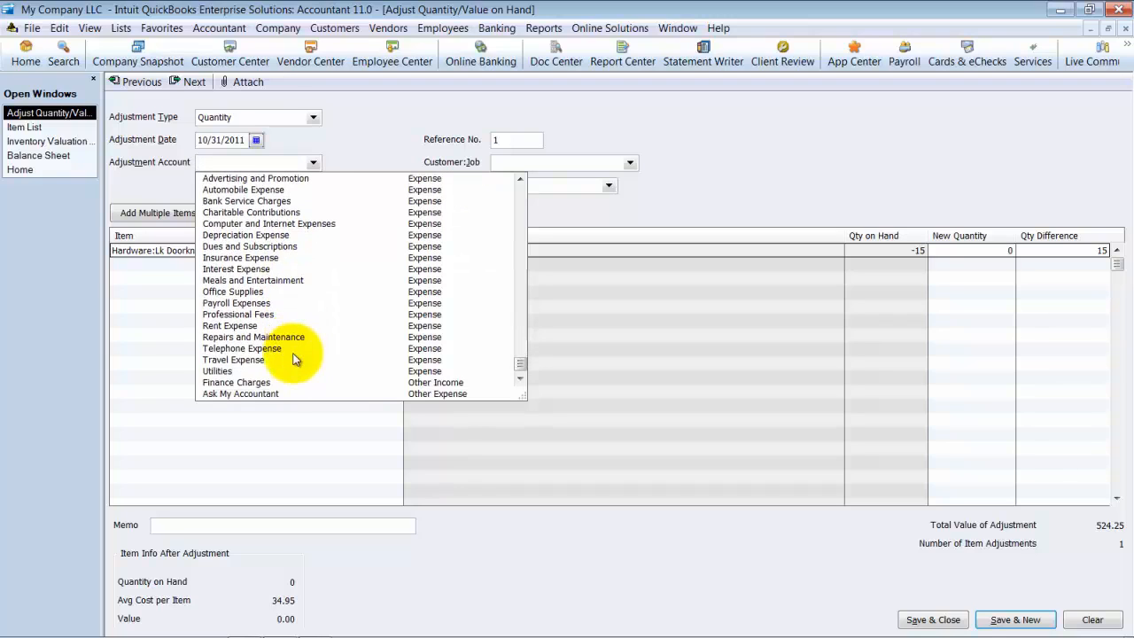
pyautogui.click(227, 394)
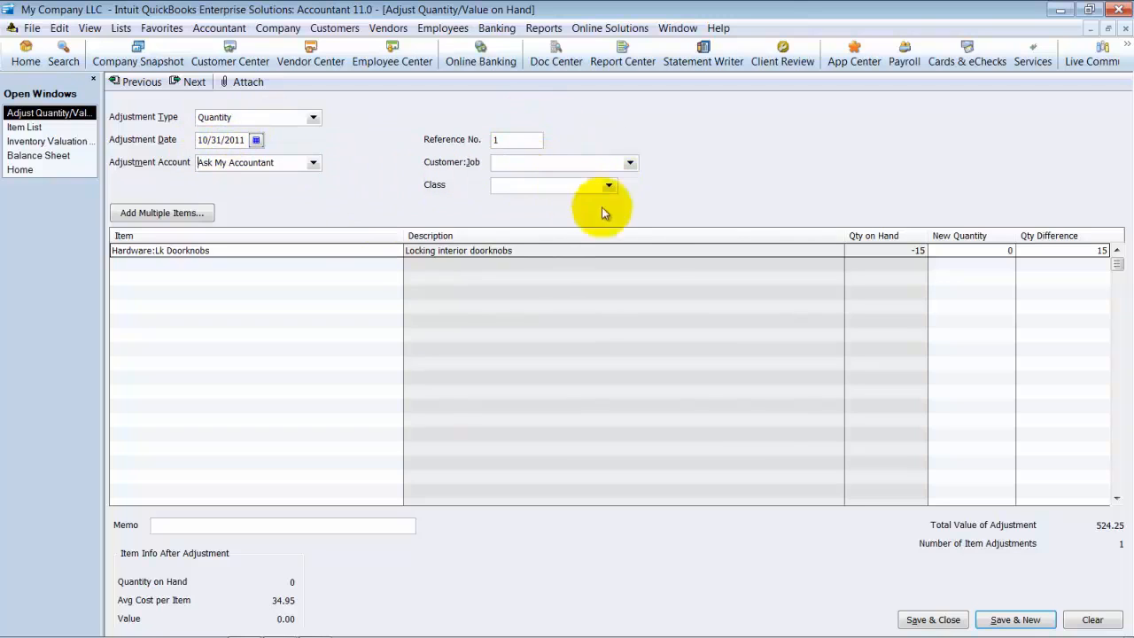
pyautogui.click(935, 620)
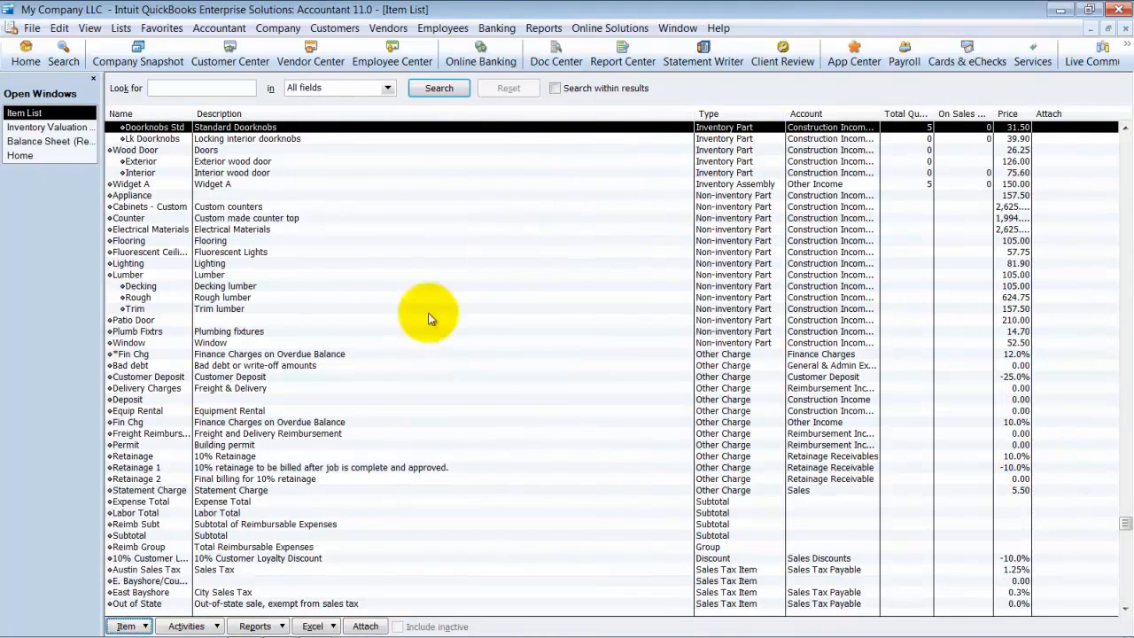
# - Check the Lk Doorknobs quantity and compare the Inventory Valuation Summary's total asset value with Inventory Asset on the Balance Sheet
pyautogui.click(963, 139)
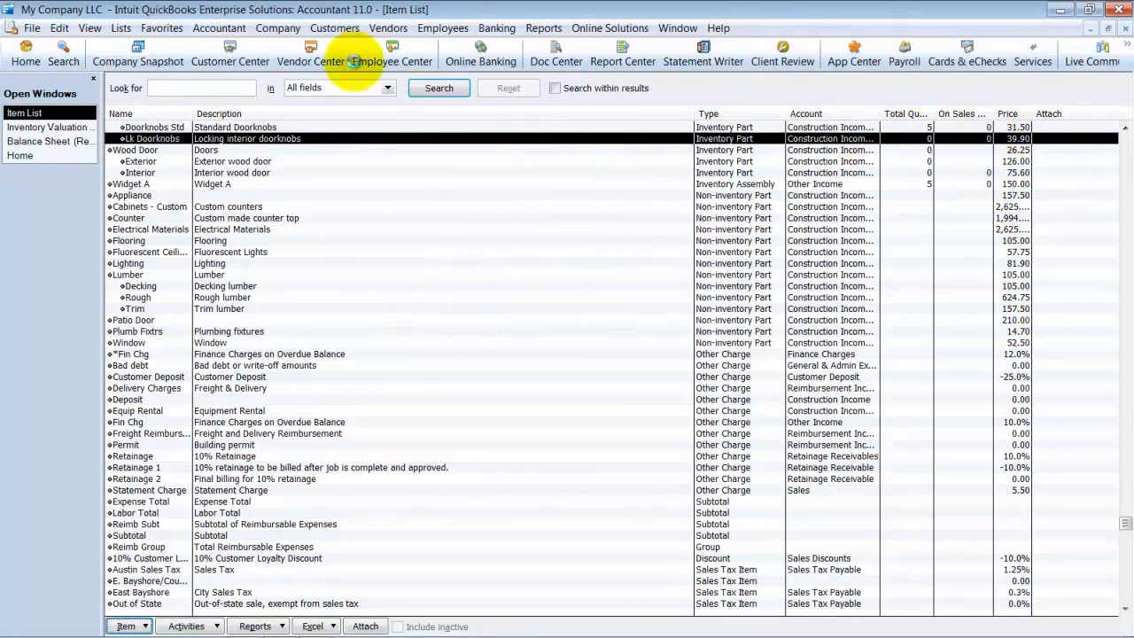
pyautogui.click(59, 128)
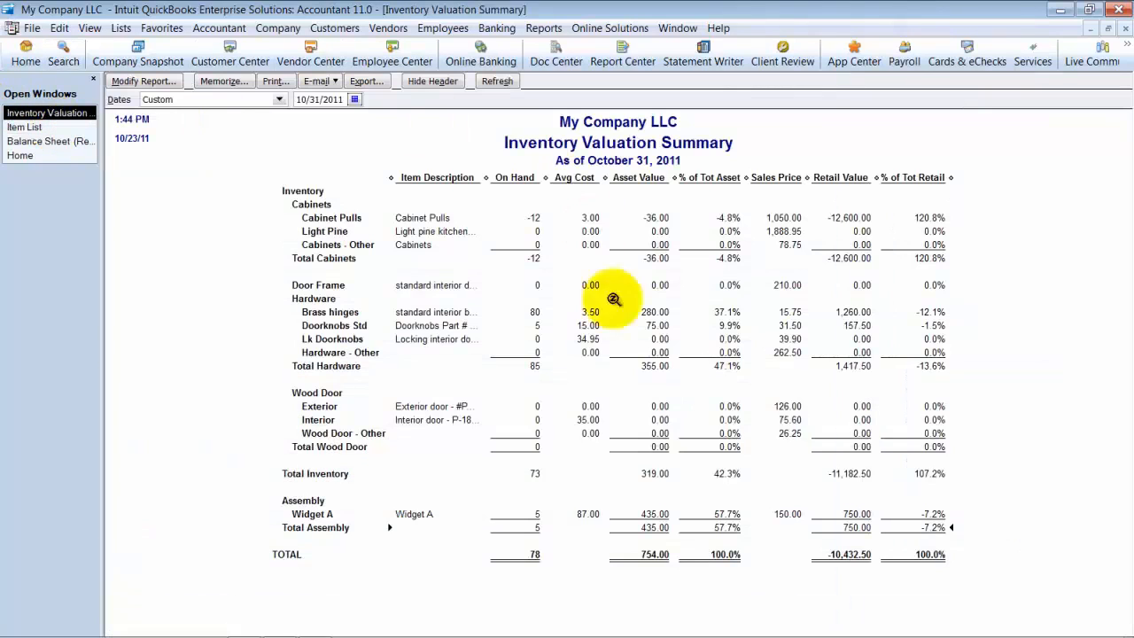
pyautogui.click(654, 553)
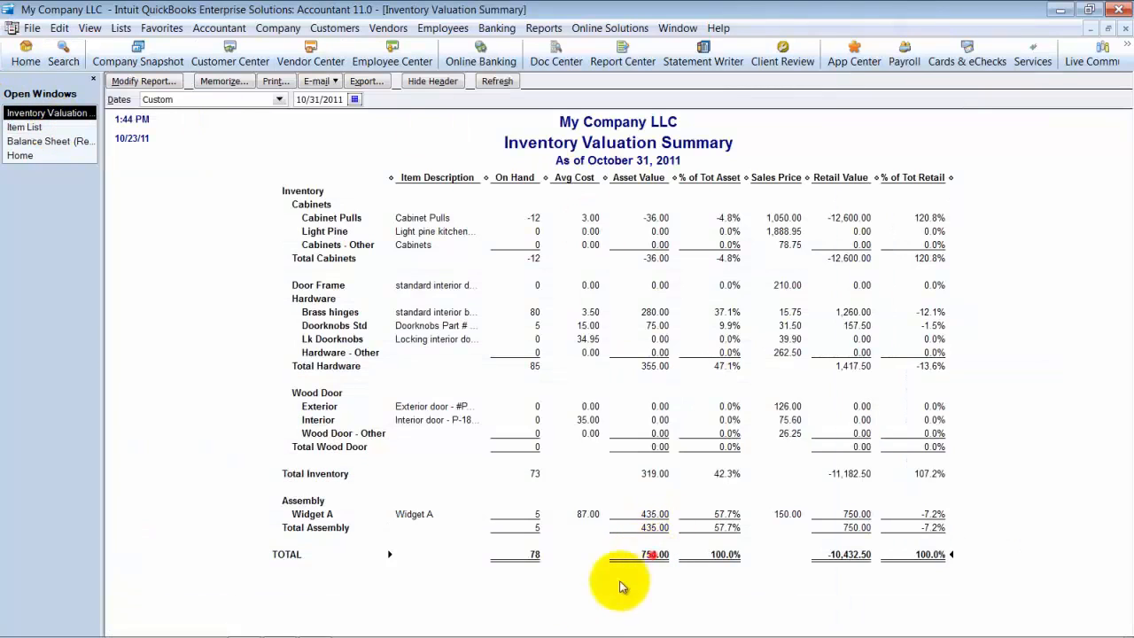
pyautogui.click(71, 141)
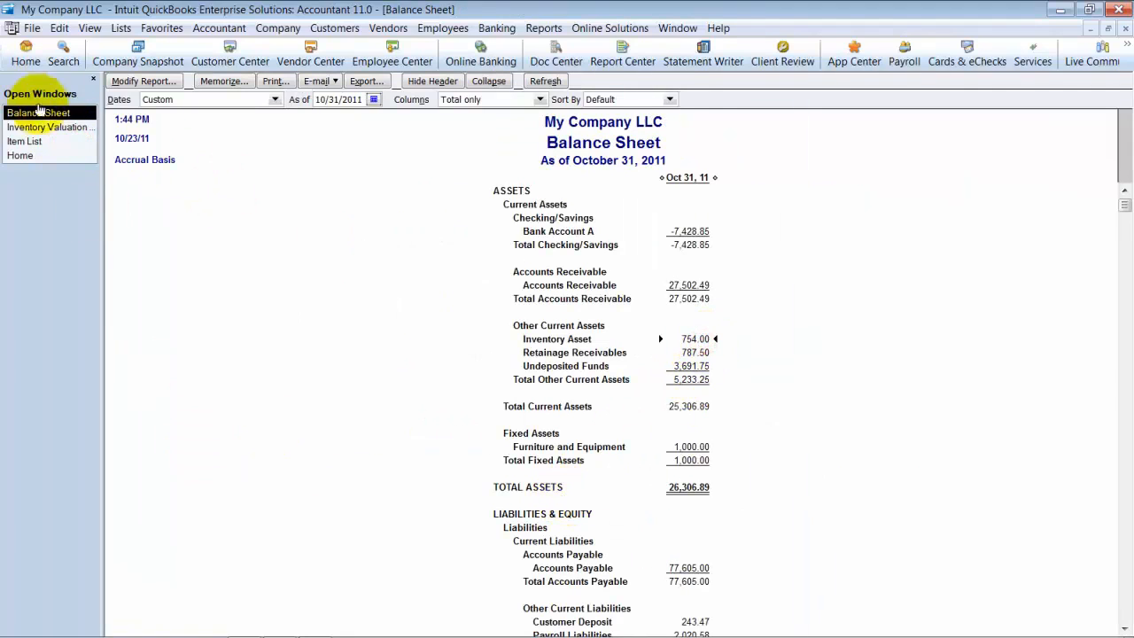
pyautogui.click(64, 129)
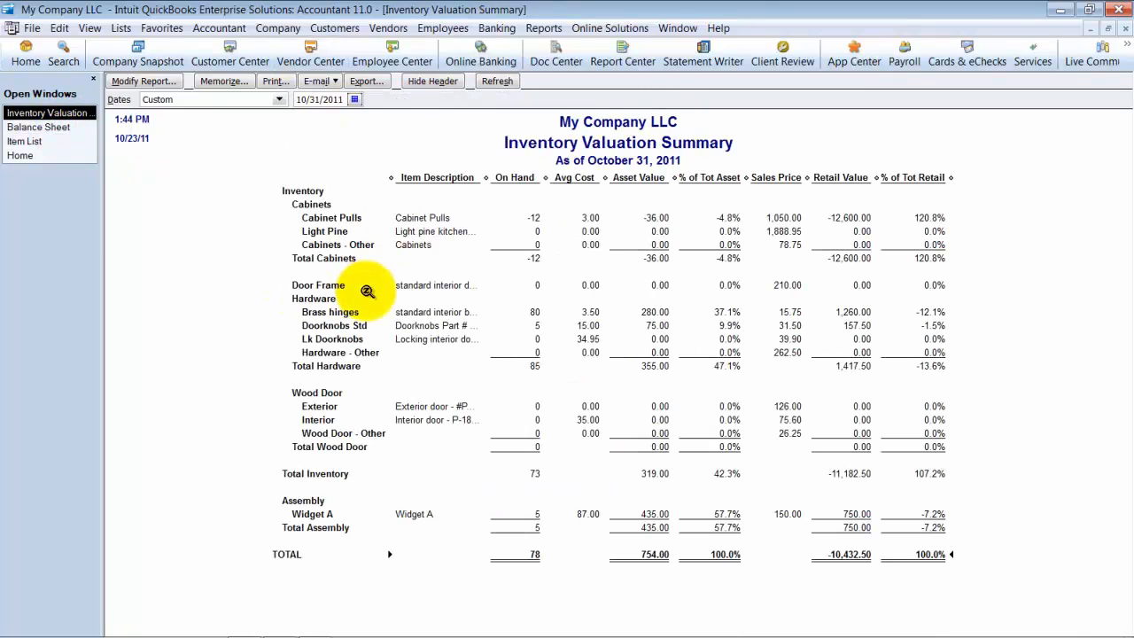
pyautogui.click(53, 127)
pyautogui.click(24, 142)
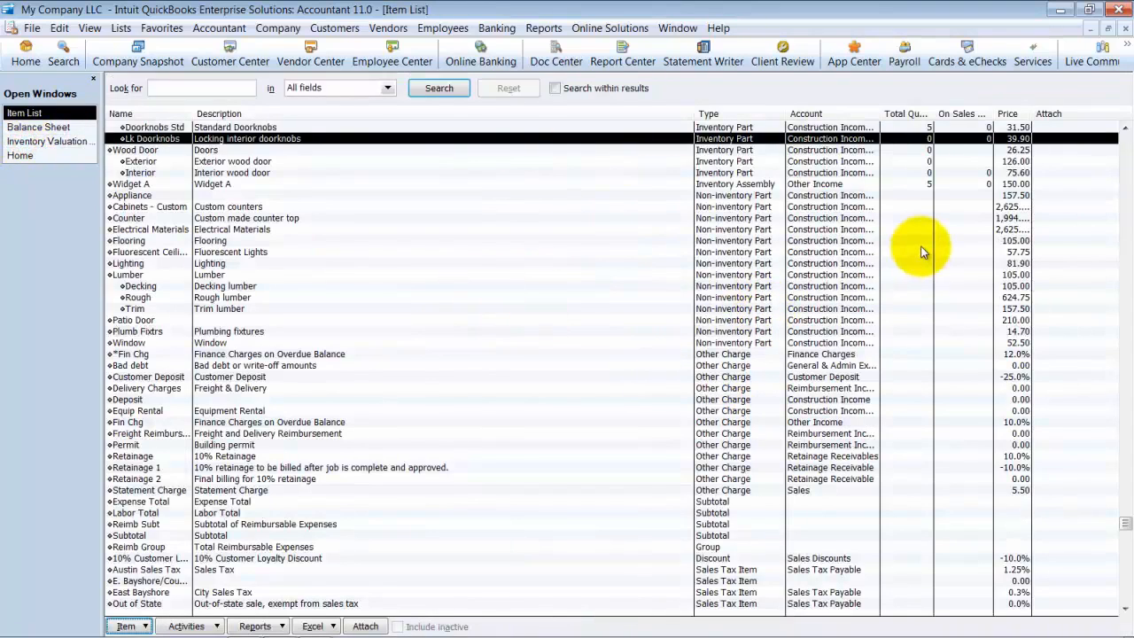
# - Import the original items IIF file from the Desktop to restore the items' previous inactive status
pyautogui.click(33, 29)
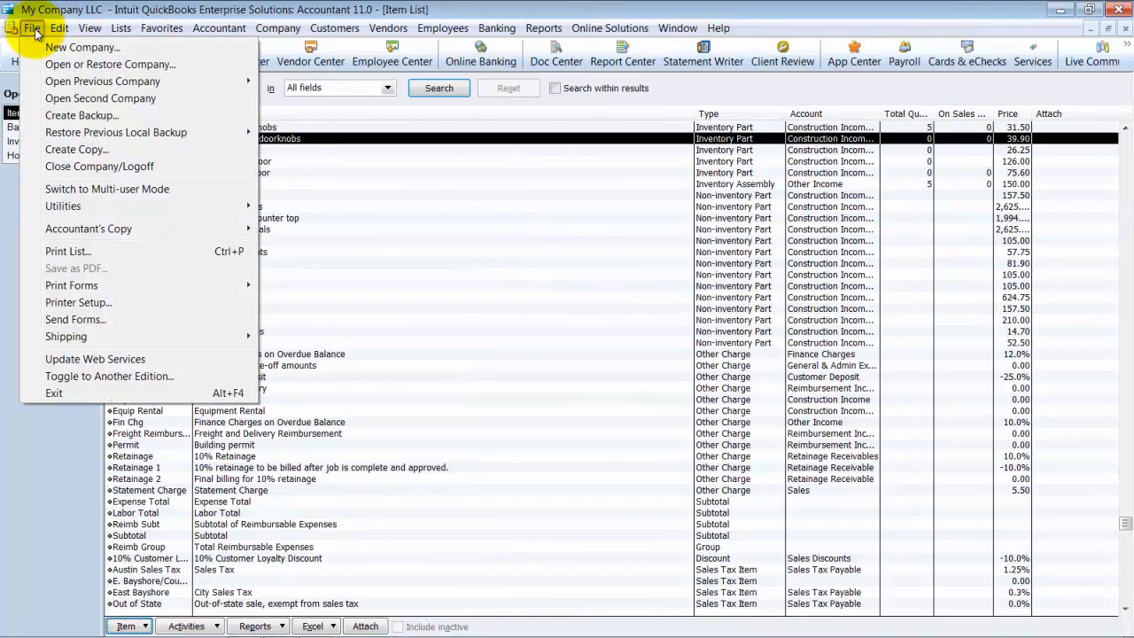
pyautogui.moveTo(58, 205)
pyautogui.moveTo(381, 216)
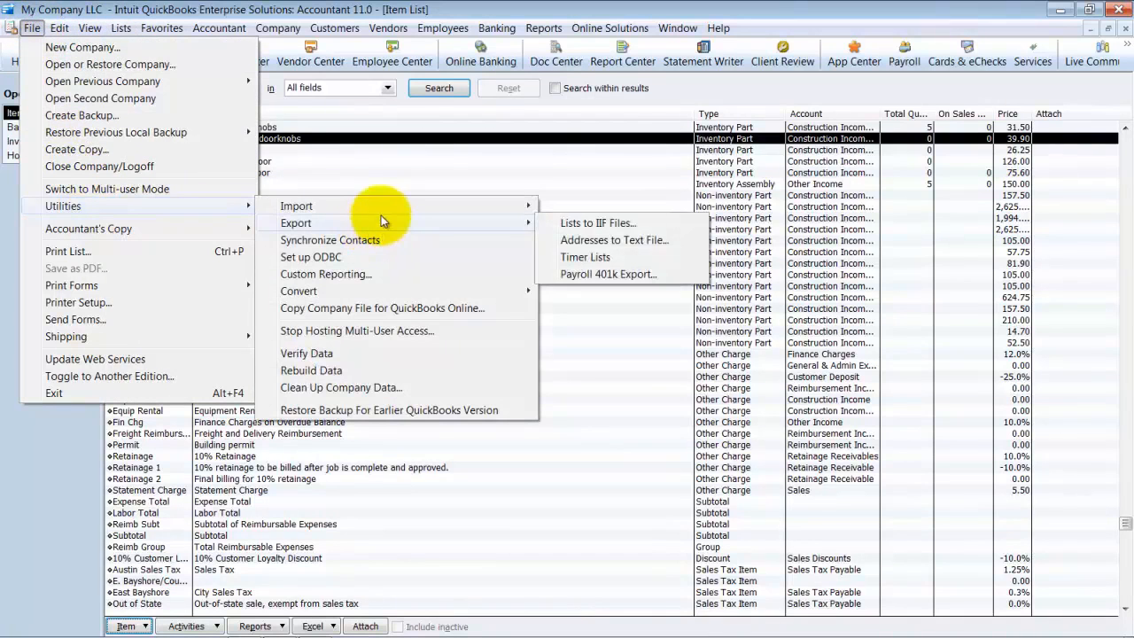
pyautogui.click(611, 224)
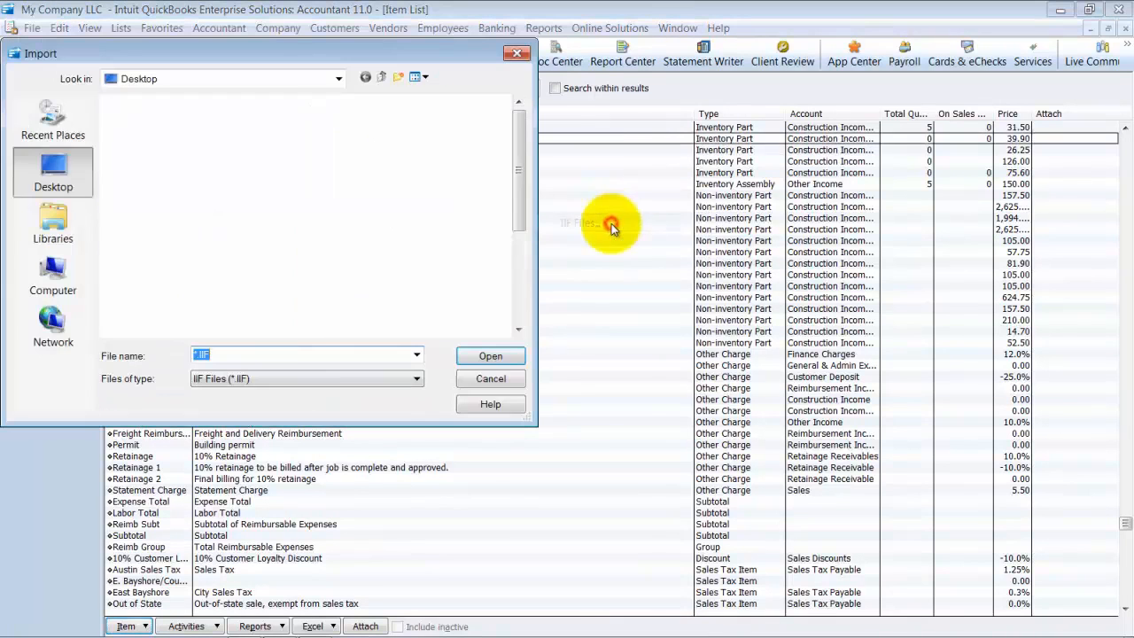
pyautogui.moveTo(519, 139); pyautogui.dragTo(520, 225)
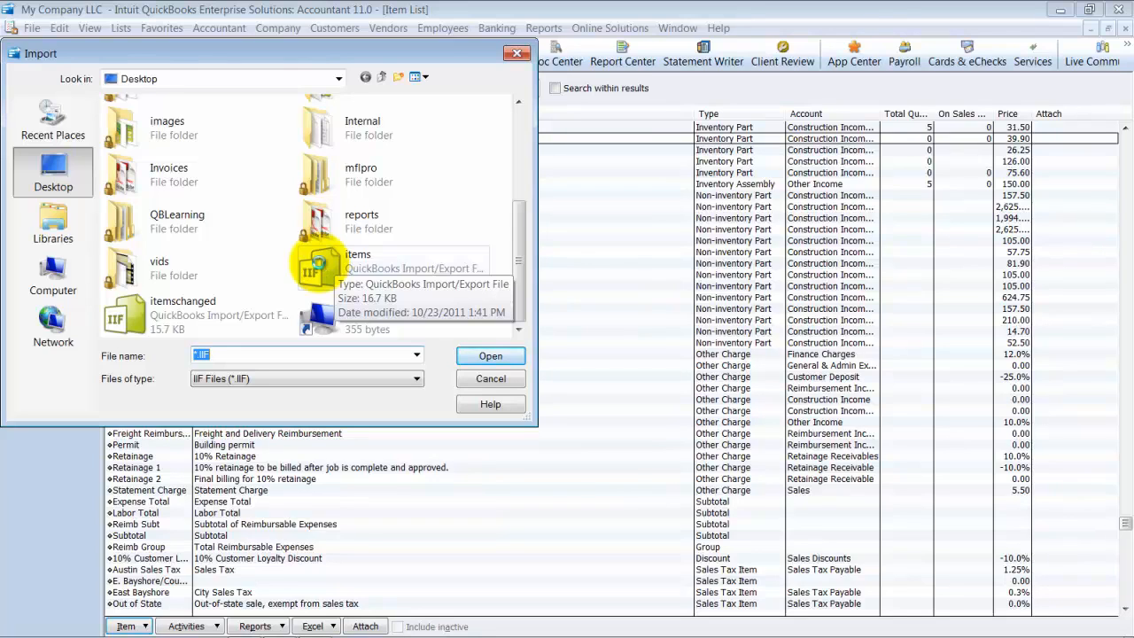
pyautogui.doubleClick(319, 264)
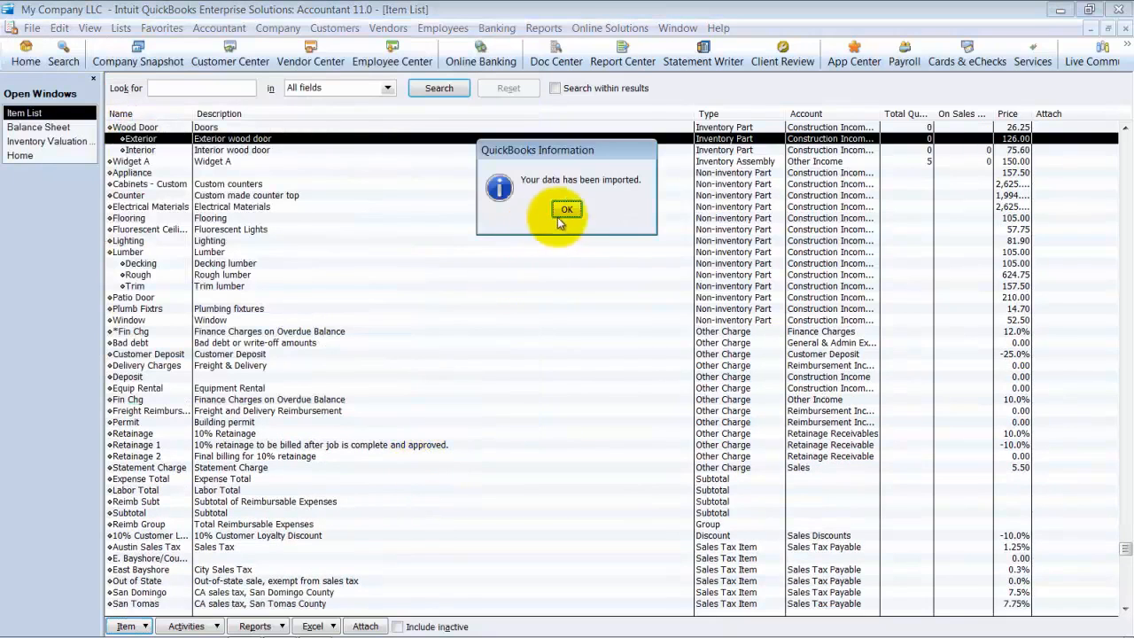
pyautogui.click(562, 210)
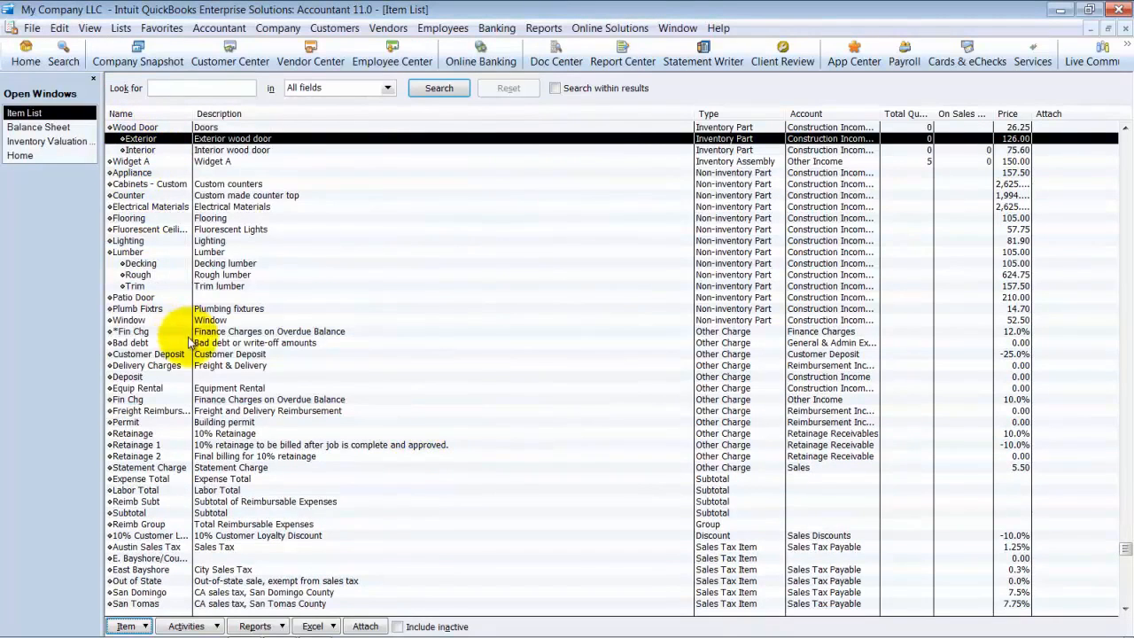
# - Show inactive items in the Item List to check the status of Lk Doorknobs
pyautogui.scroll(1, 178, 322)
pyautogui.click(145, 623)
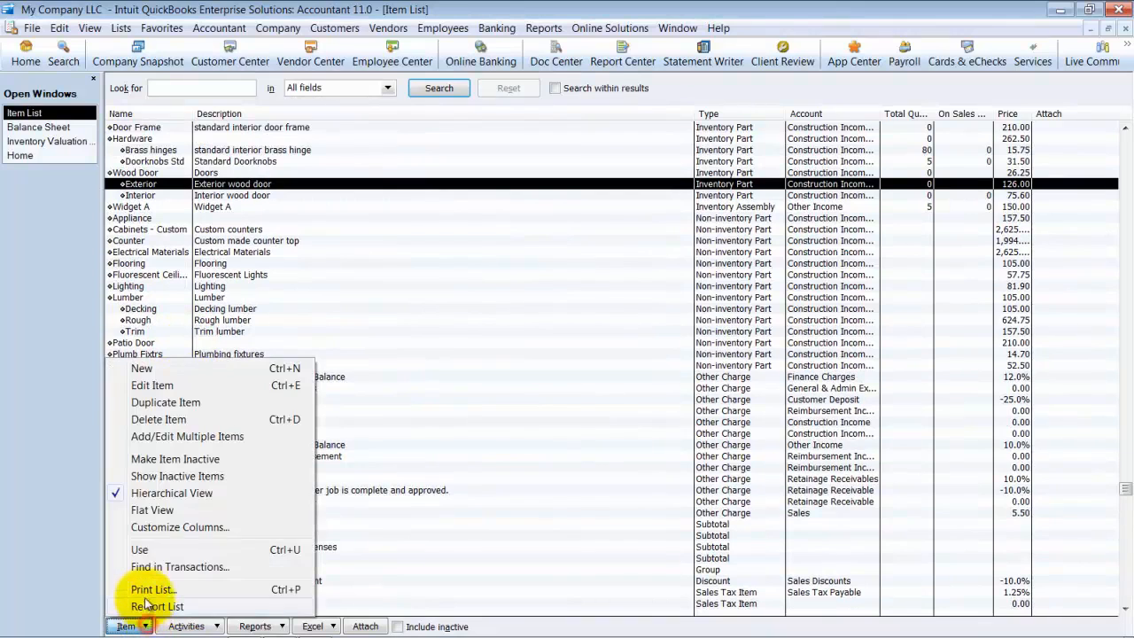
pyautogui.click(148, 478)
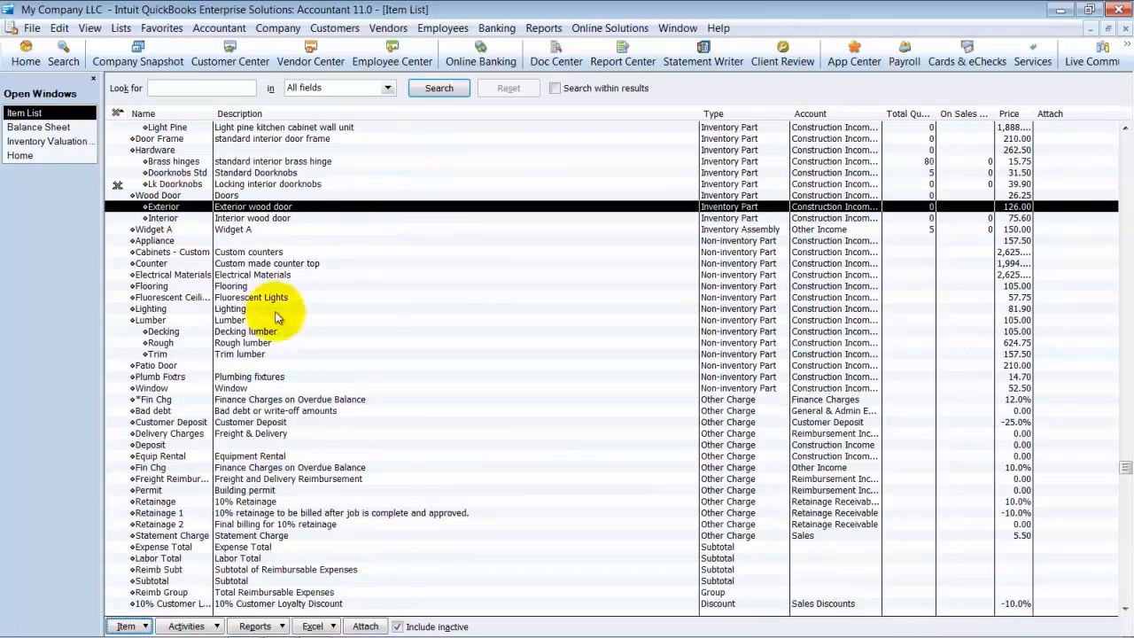
# - Close the Item List, the Balance Sheet and the Inventory Valuation Summary
pyautogui.click(1126, 28)
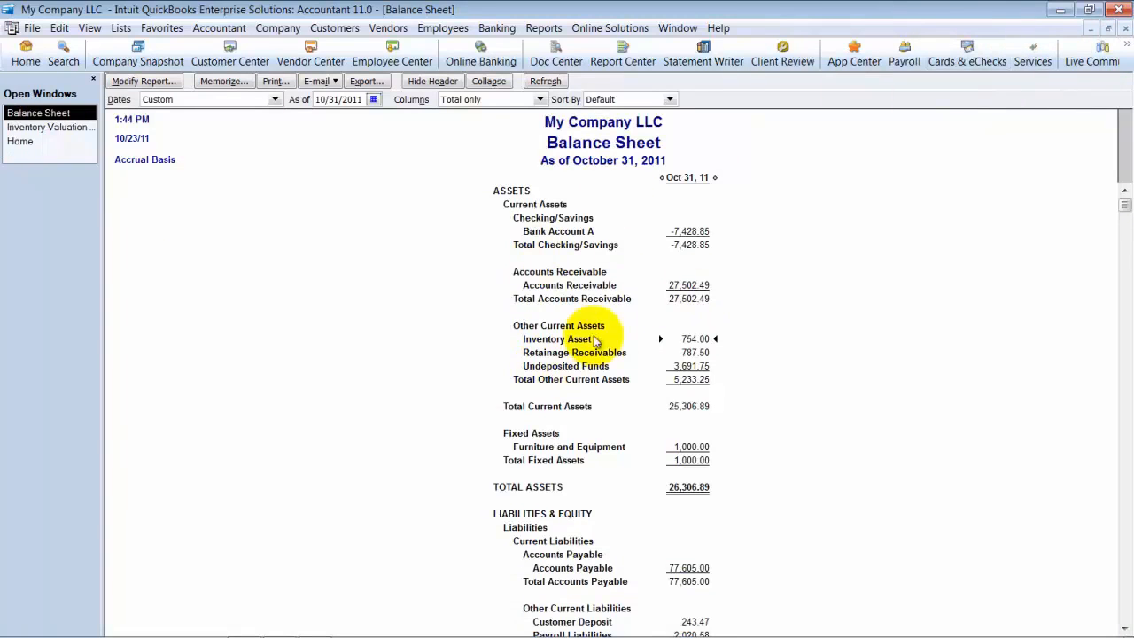
pyautogui.click(1126, 28)
pyautogui.click(1126, 28)
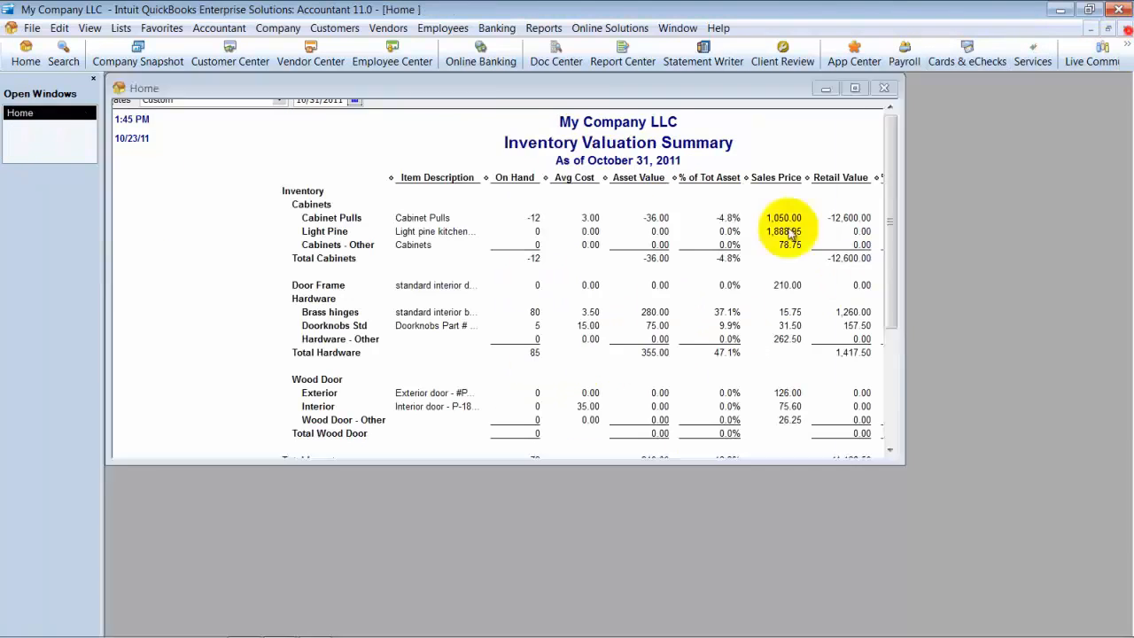